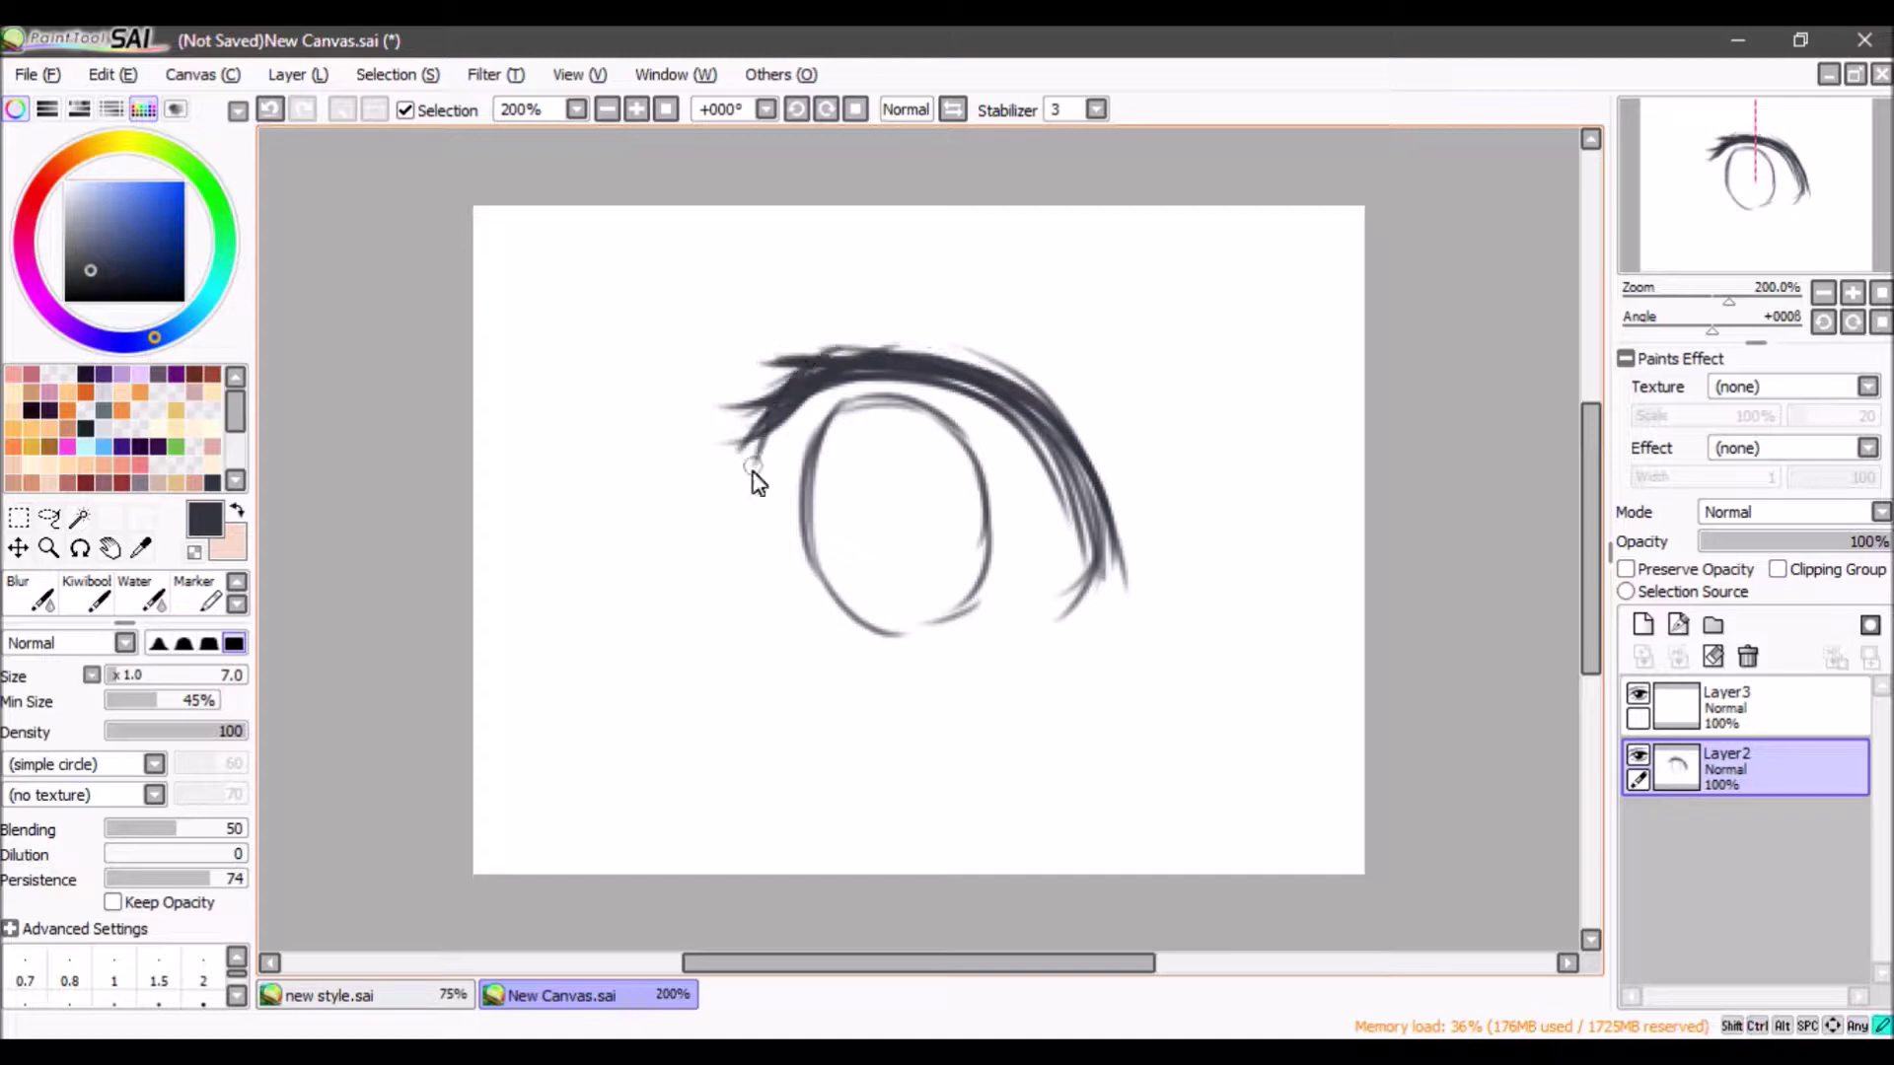
- Thicken the outer half of the upper lash line and draw pointed lashes at the outer corner
left_click_drag(1037, 436, 1093, 569)
mouse_move(800, 329)
left_mouse_down()
mouse_move(962, 363)
mouse_move(817, 330)
mouse_move(1069, 424)
left_mouse_up()
key("ctrl+z")
left_click_drag(985, 363, 1154, 549)
left_click_drag(1083, 493, 1168, 588)
left_click_drag(1081, 595, 1148, 556)
left_click_drag(1085, 451, 1196, 592)
- Add short spiky lashes above the inner upper lid and fill out the outer corner lashes
mouse_move(827, 367)
left_mouse_down()
mouse_move(732, 347)
mouse_move(797, 321)
left_mouse_up()
left_click_drag(913, 347, 886, 319)
mouse_move(1111, 513)
left_mouse_down()
mouse_move(1182, 558)
mouse_move(1174, 529)
left_mouse_up()
left_click_drag(1124, 559, 1071, 603)
- Darken the lower outer curve of the iris outline with sketchy strokes
left_click_drag(984, 489, 930, 622)
mouse_move(994, 566)
left_mouse_down()
mouse_move(927, 619)
mouse_move(832, 631)
mouse_move(919, 625)
left_mouse_up()
key("ctrl+z")
- Place Layer3 below Layer2 and tint the outer lash corner muted blue on it with brush density 35
left_click_drag(1726, 705, 1701, 760)
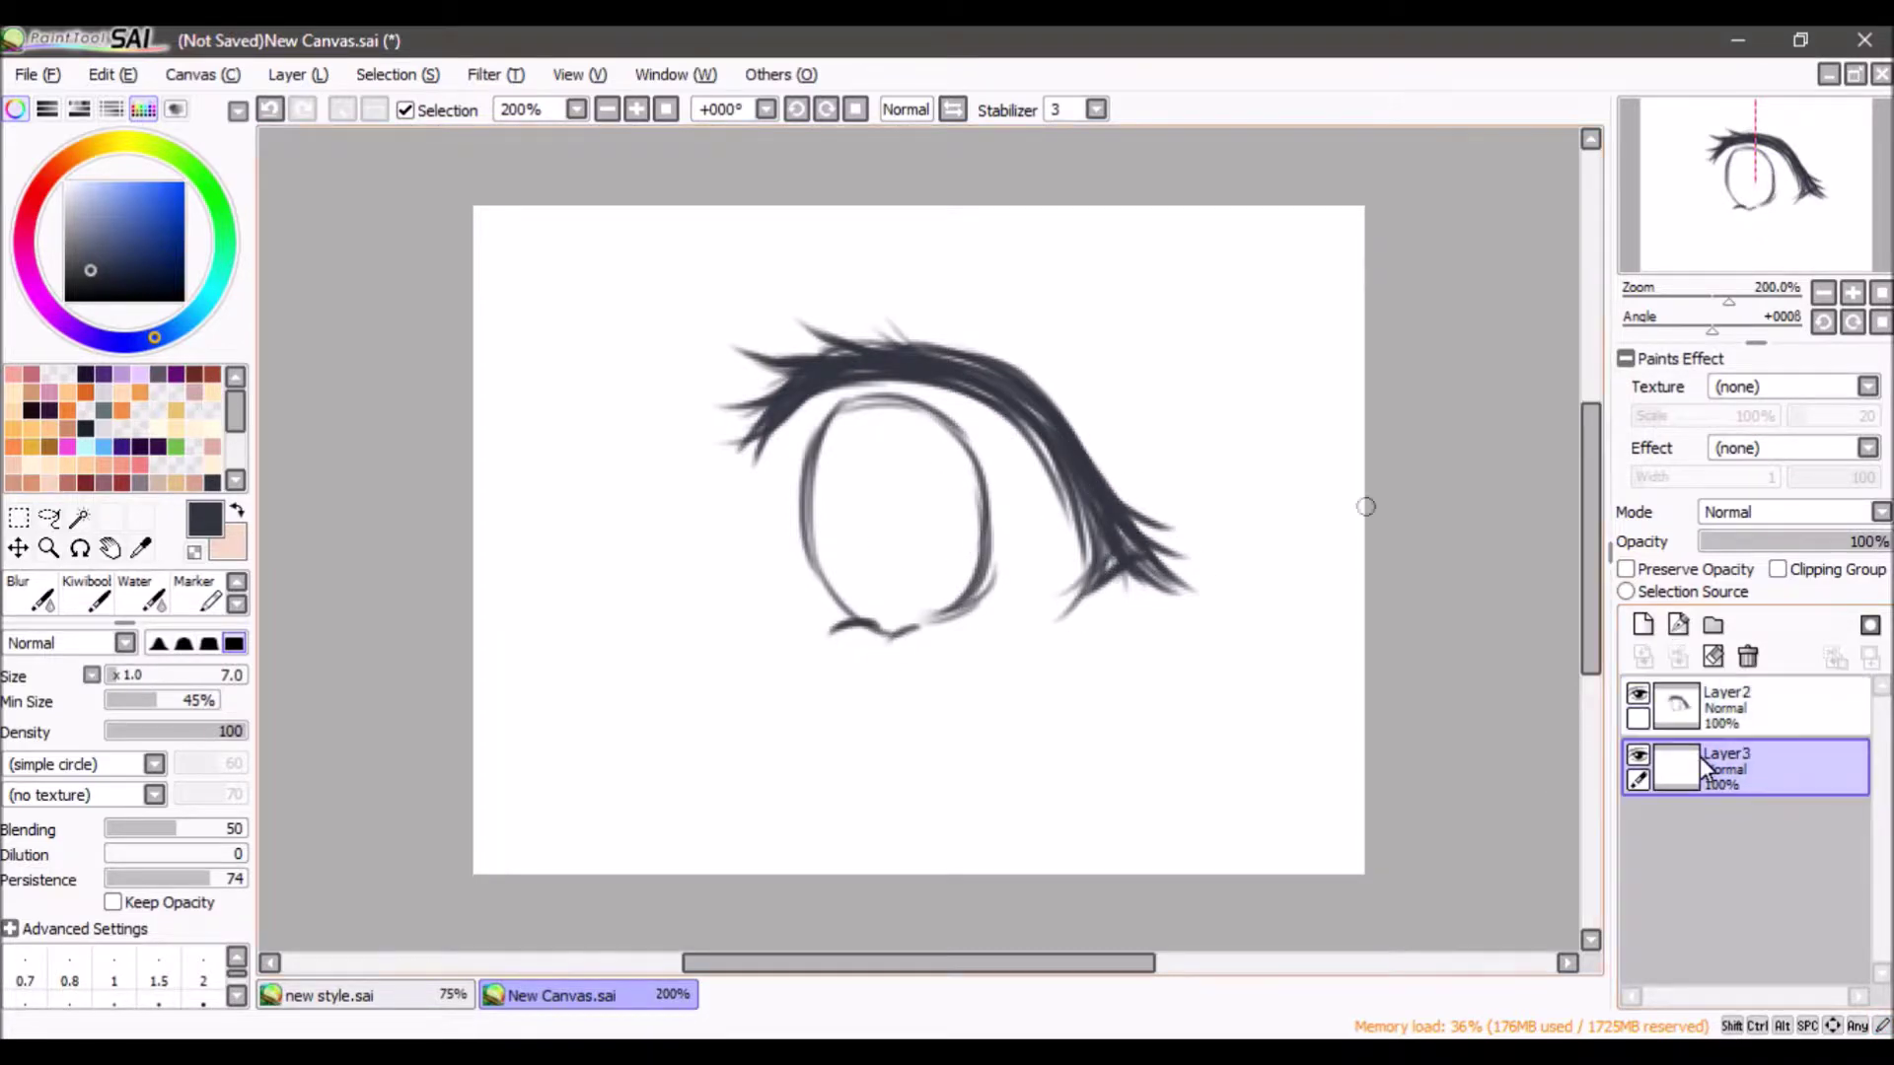
left_click(155, 731)
left_click_drag(86, 264, 116, 238)
mouse_move(1085, 548)
left_mouse_down()
mouse_move(1070, 606)
mouse_move(1107, 491)
left_mouse_up()
- Shade the lashes with the blue brush at size 19 and erase the colour spilling outside them
key("bracketright")
key("bracketright")
key("bracketright")
key("bracketright")
key("bracketright")
key("bracketright")
key("bracketright")
key("bracketright")
key("bracketright")
key("bracketright")
key("bracketright")
key("bracketright")
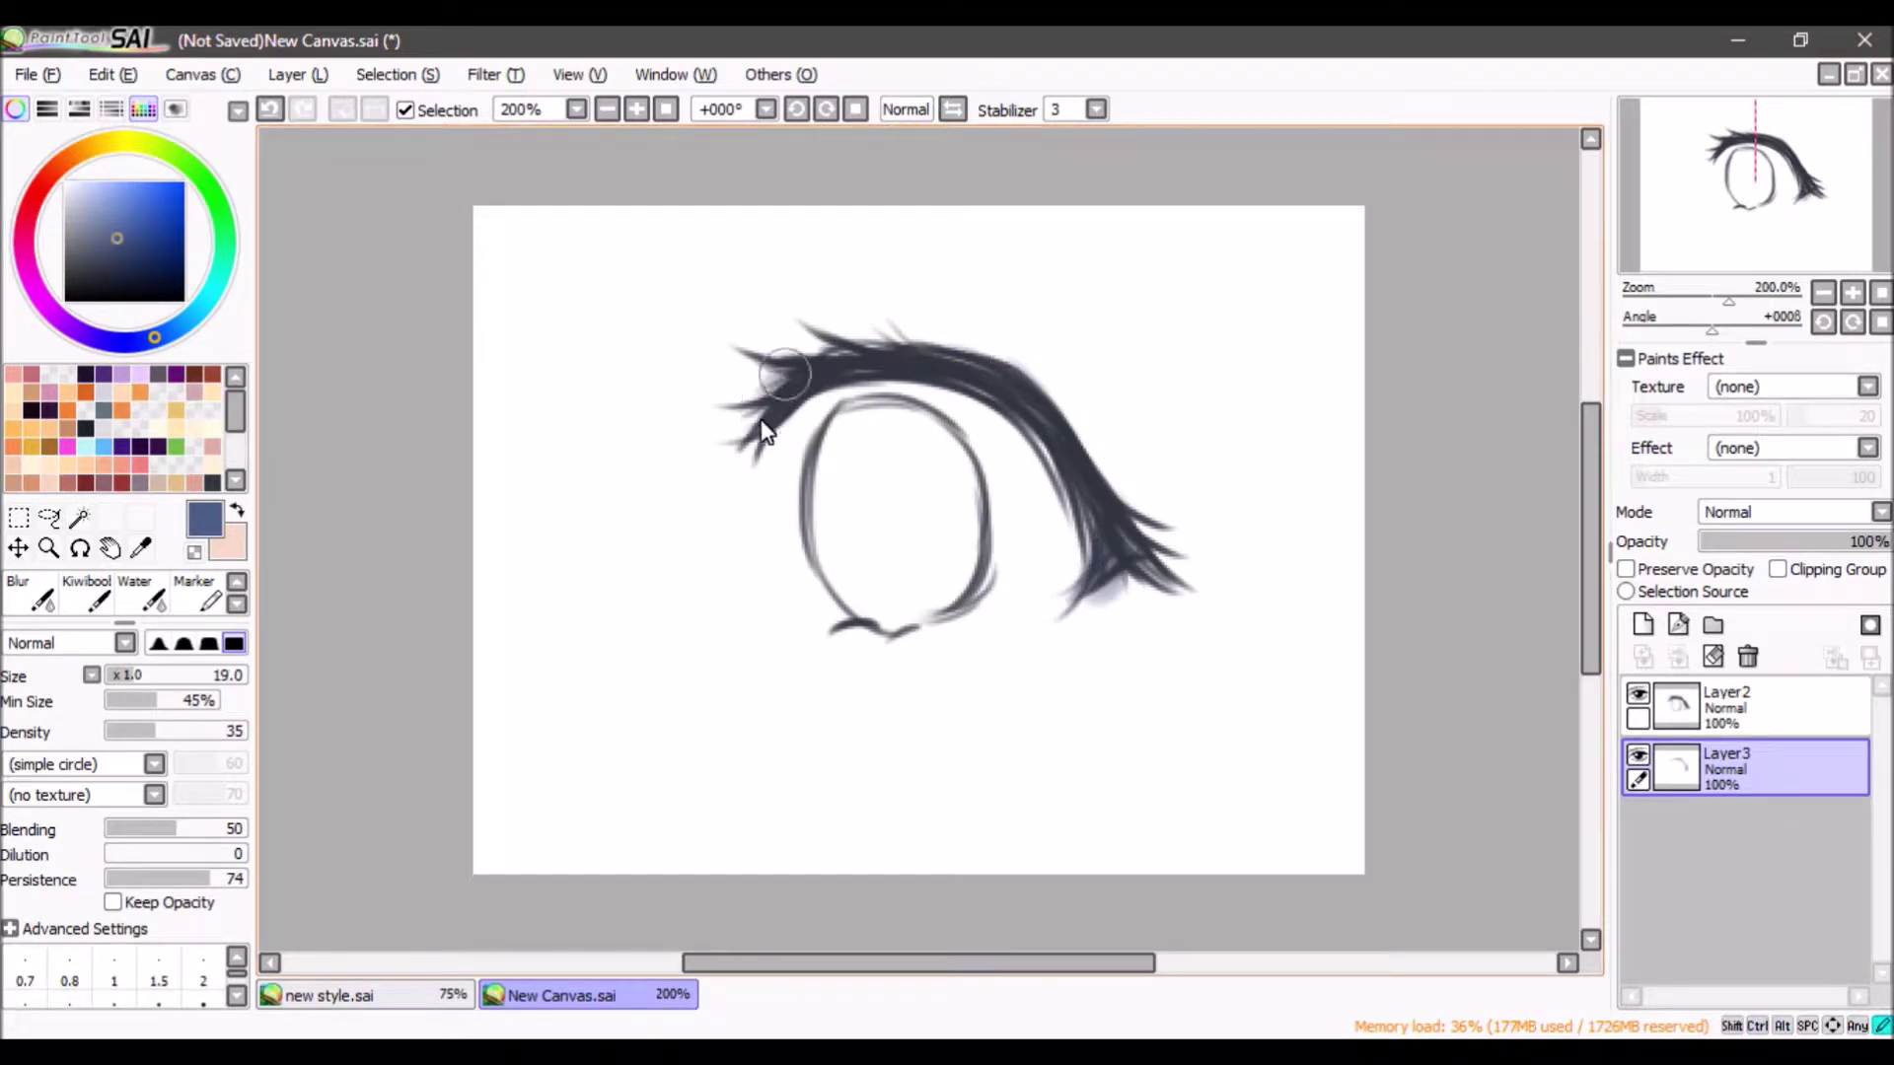
key("e")
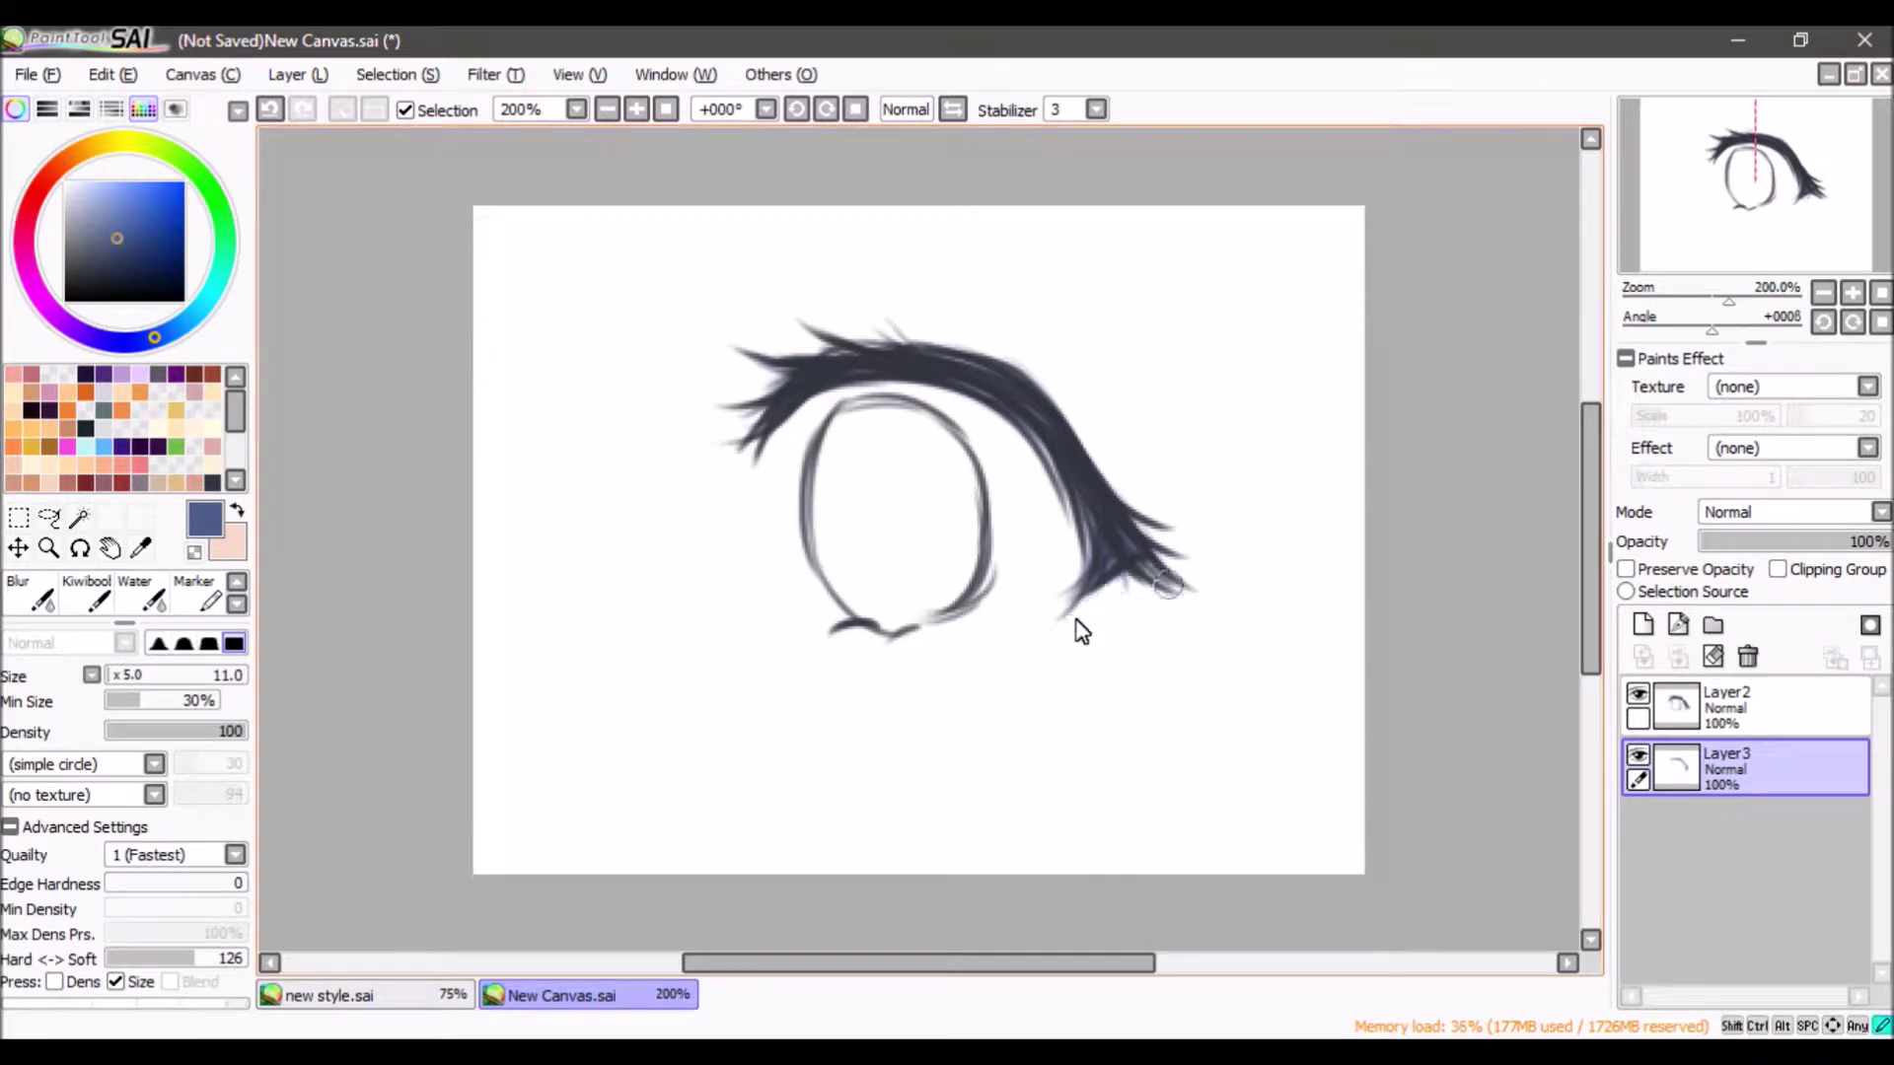
- Add a layer above Layer3, and fill the iris on Layer2 with the dark lash colour at density 100
left_click(1642, 625)
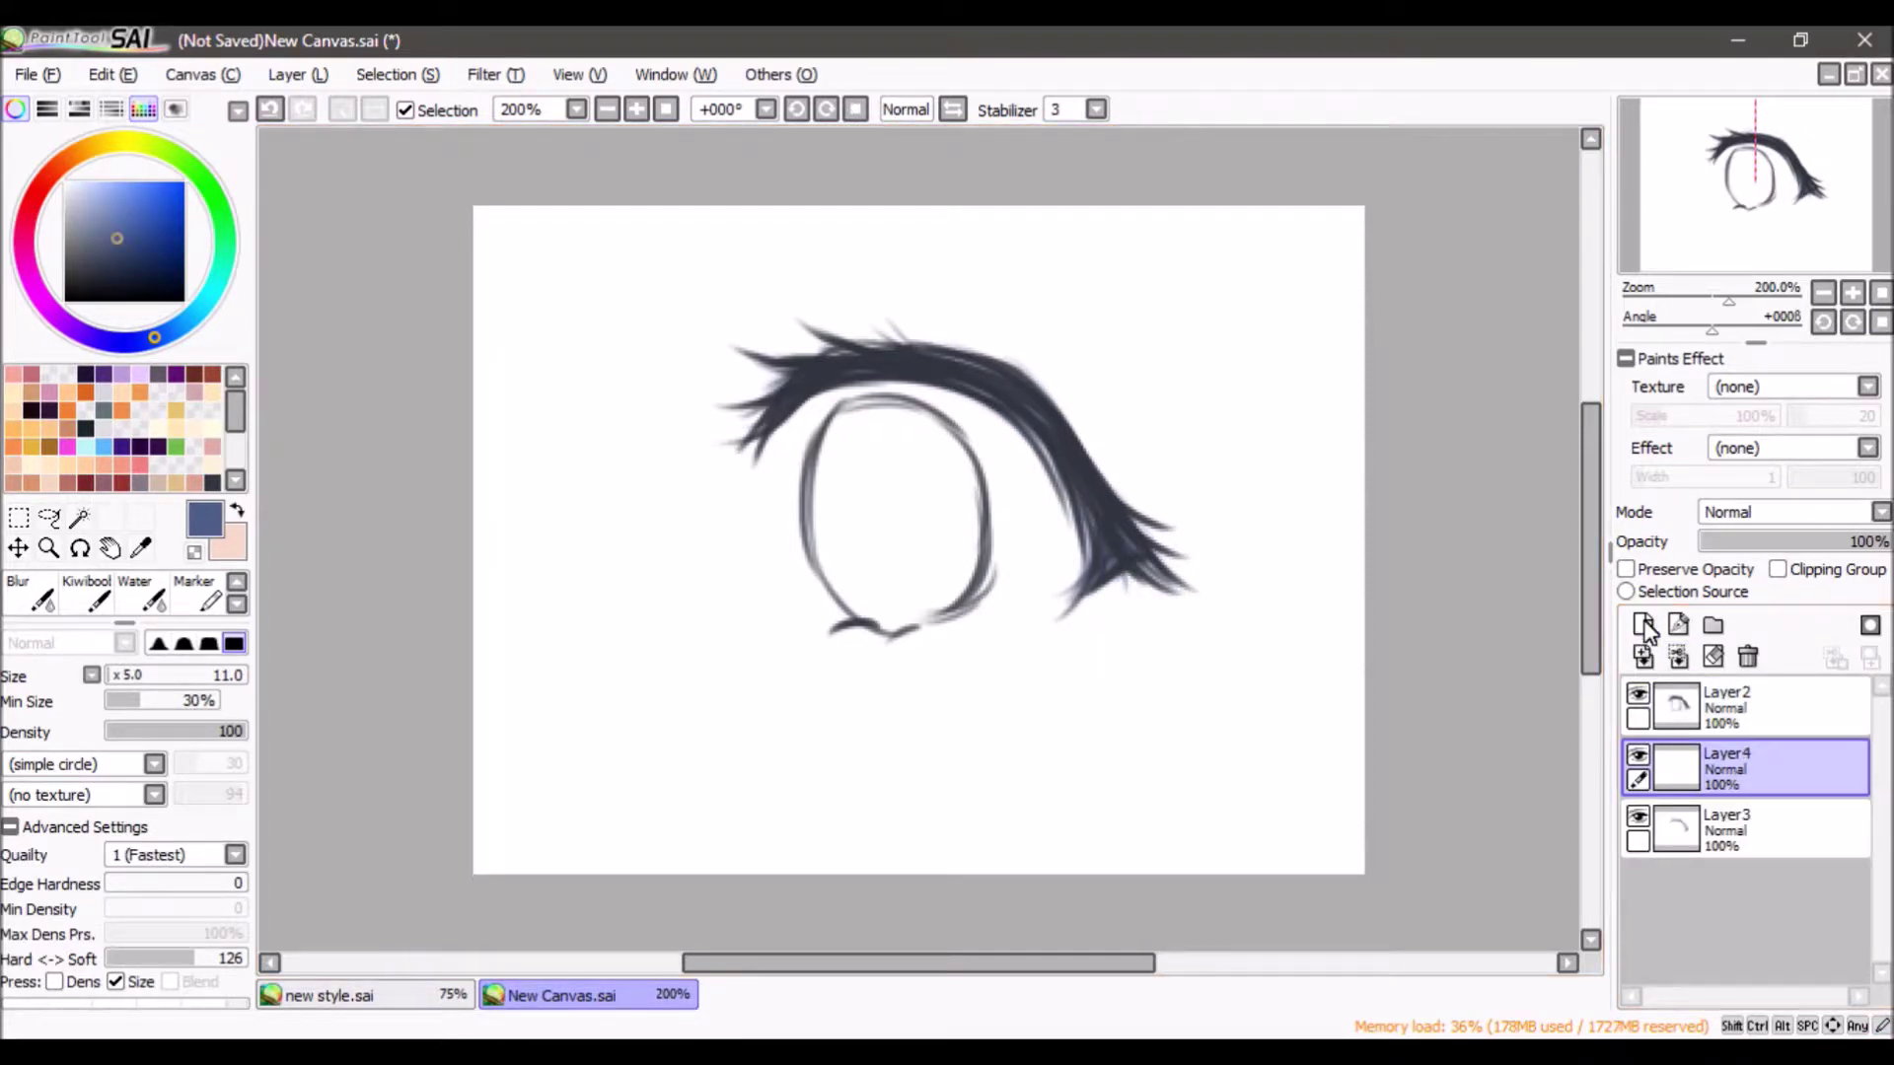
left_click(1728, 706)
left_click(1853, 293)
left_click(738, 197, "alt")
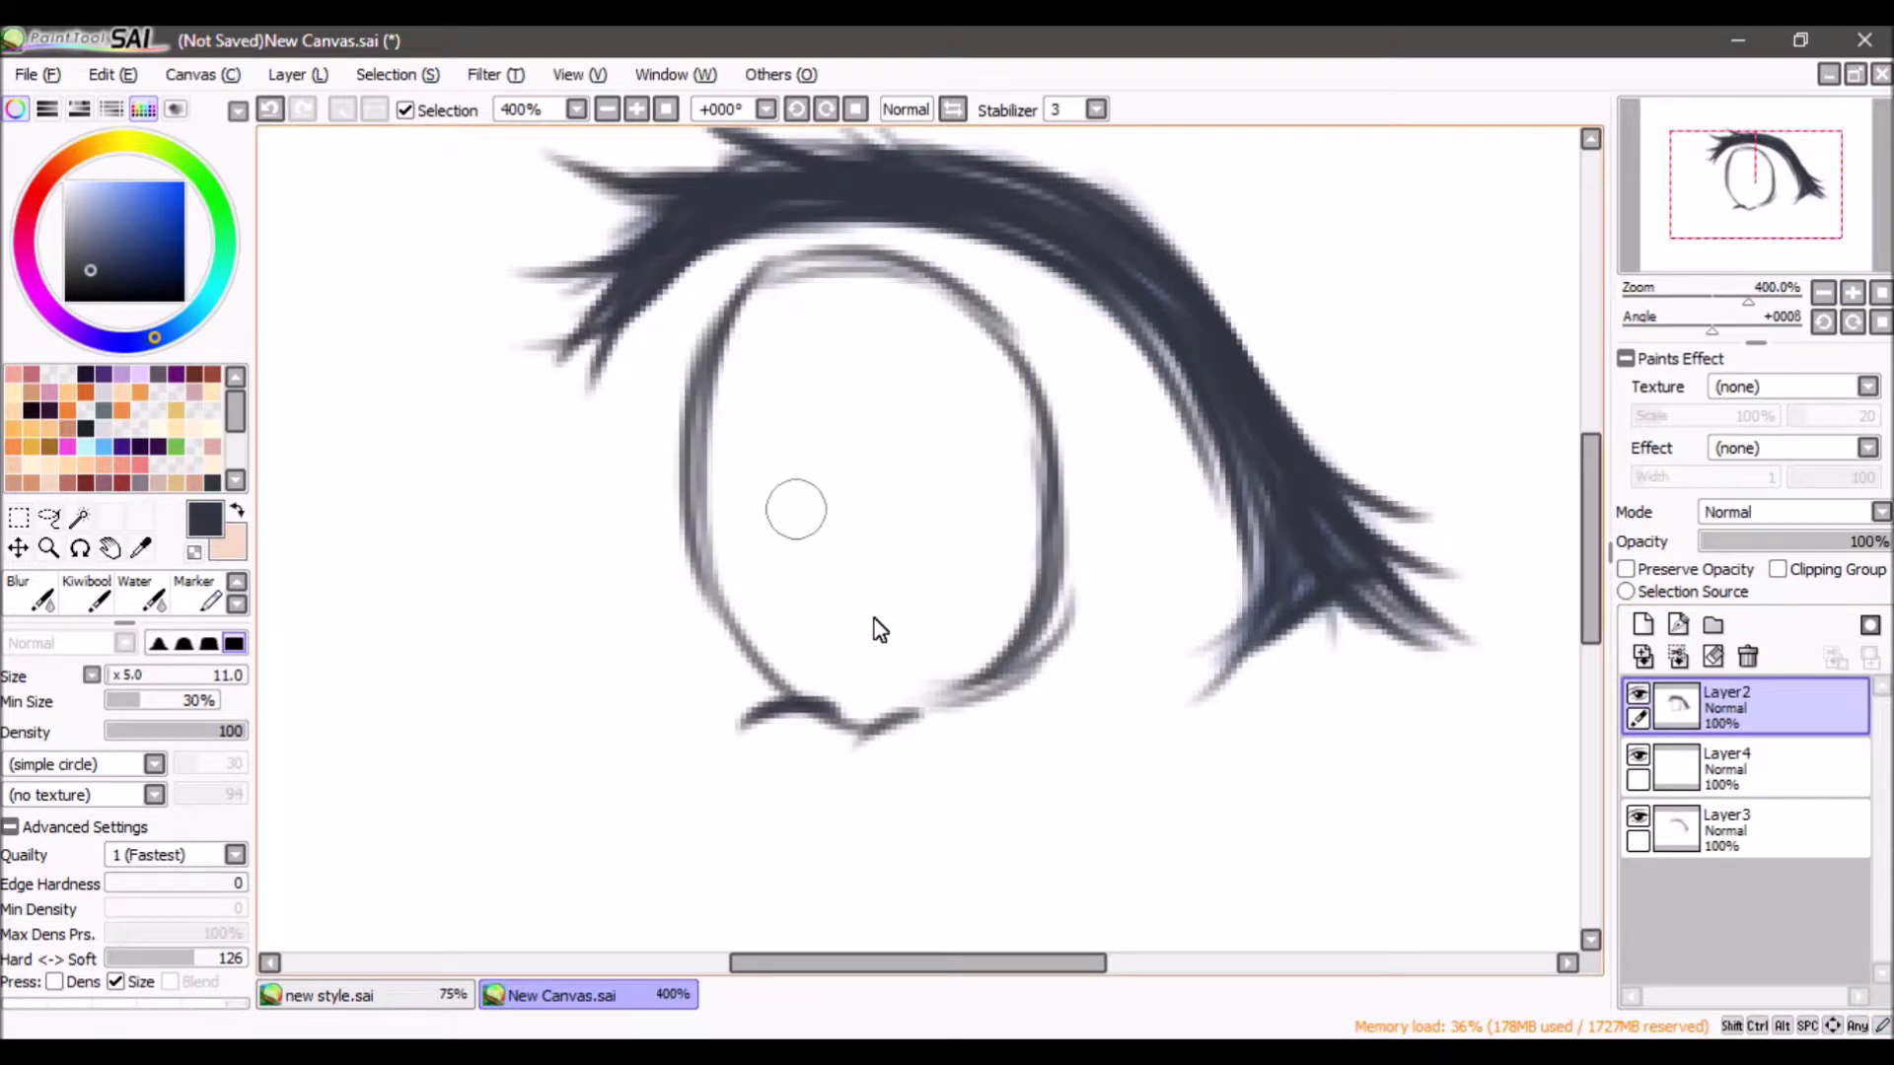
key("v")
left_click_drag(851, 394, 868, 545)
left_click_drag(237, 732, 279, 735)
mouse_move(848, 365)
left_mouse_down()
mouse_move(829, 447)
mouse_move(731, 475)
mouse_move(838, 662)
mouse_move(1008, 476)
mouse_move(746, 387)
mouse_move(712, 492)
mouse_move(750, 341)
mouse_move(995, 423)
mouse_move(996, 404)
left_mouse_up()
left_click_drag(1016, 493, 921, 321)
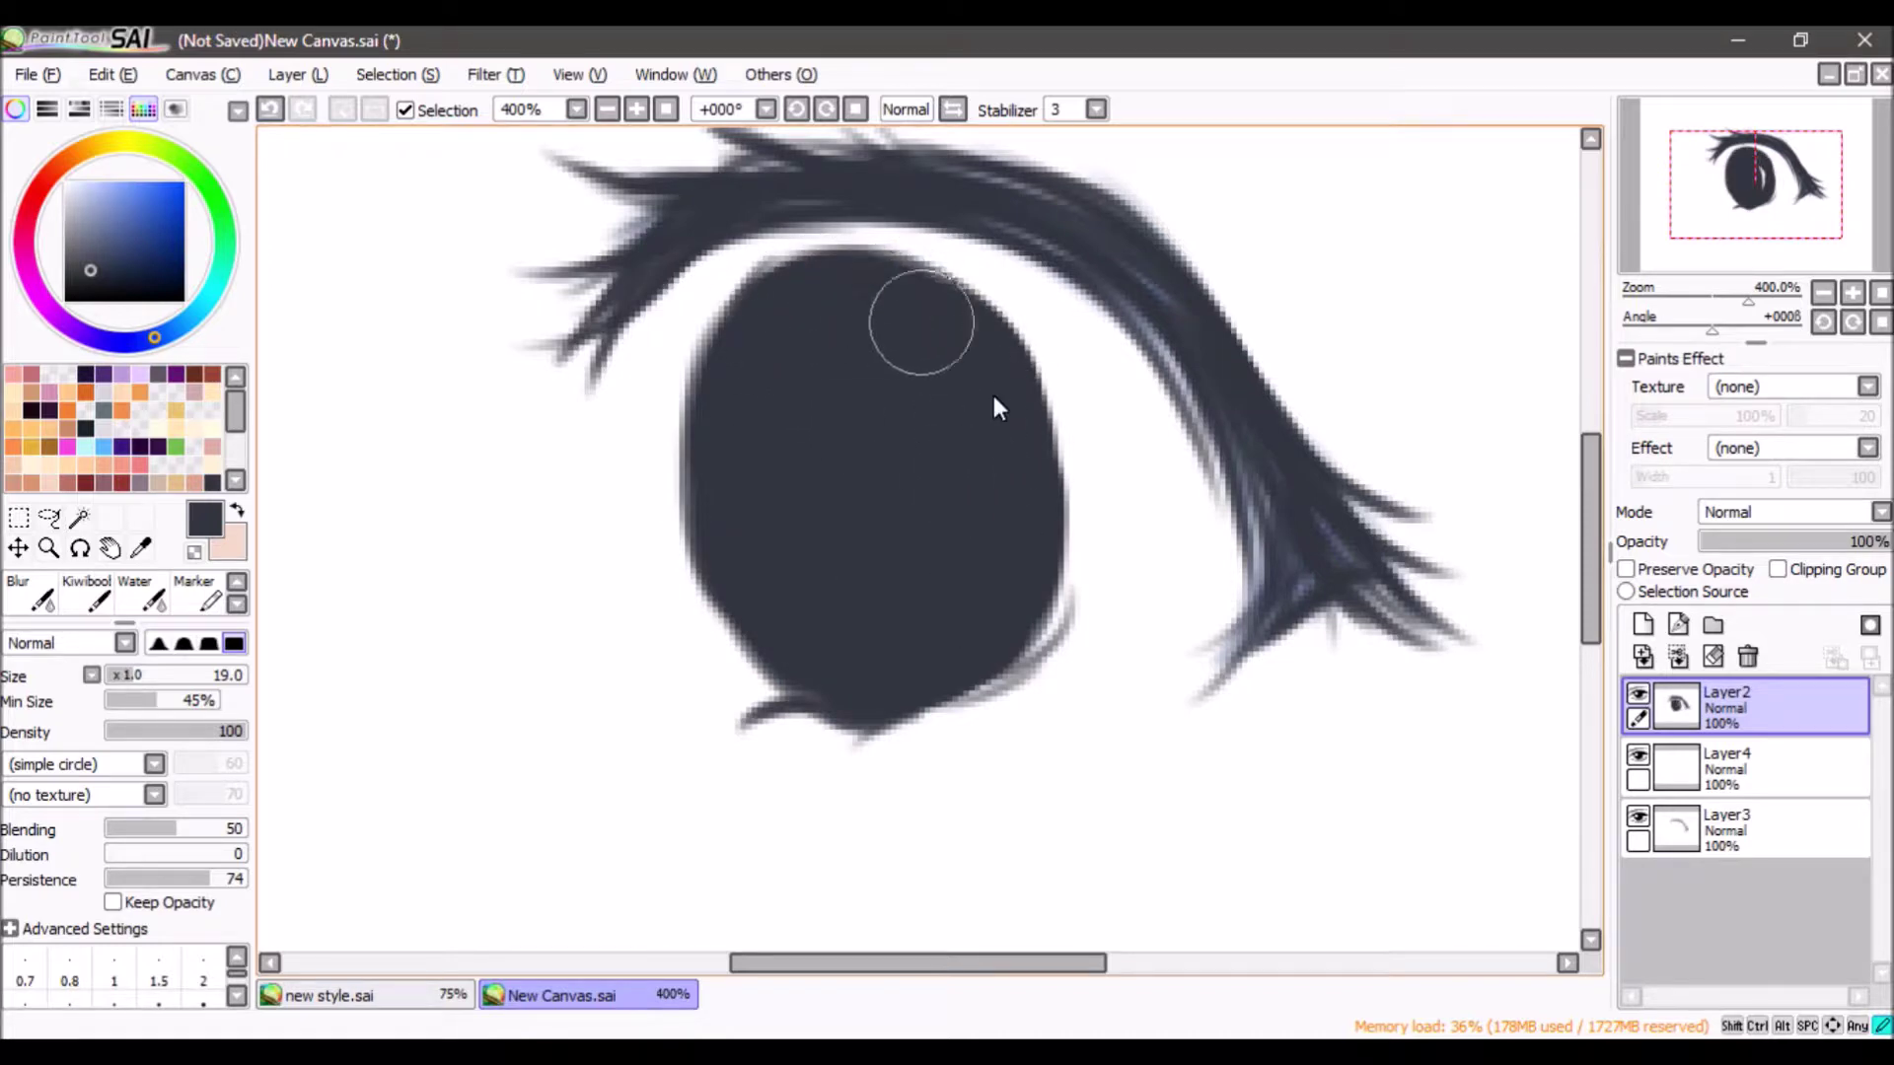
- Erase the stray sketch lines along the lower outer edge of the iris
key("e")
left_click_drag(1091, 594, 995, 702)
key("ctrl+z")
key("ctrl+z")
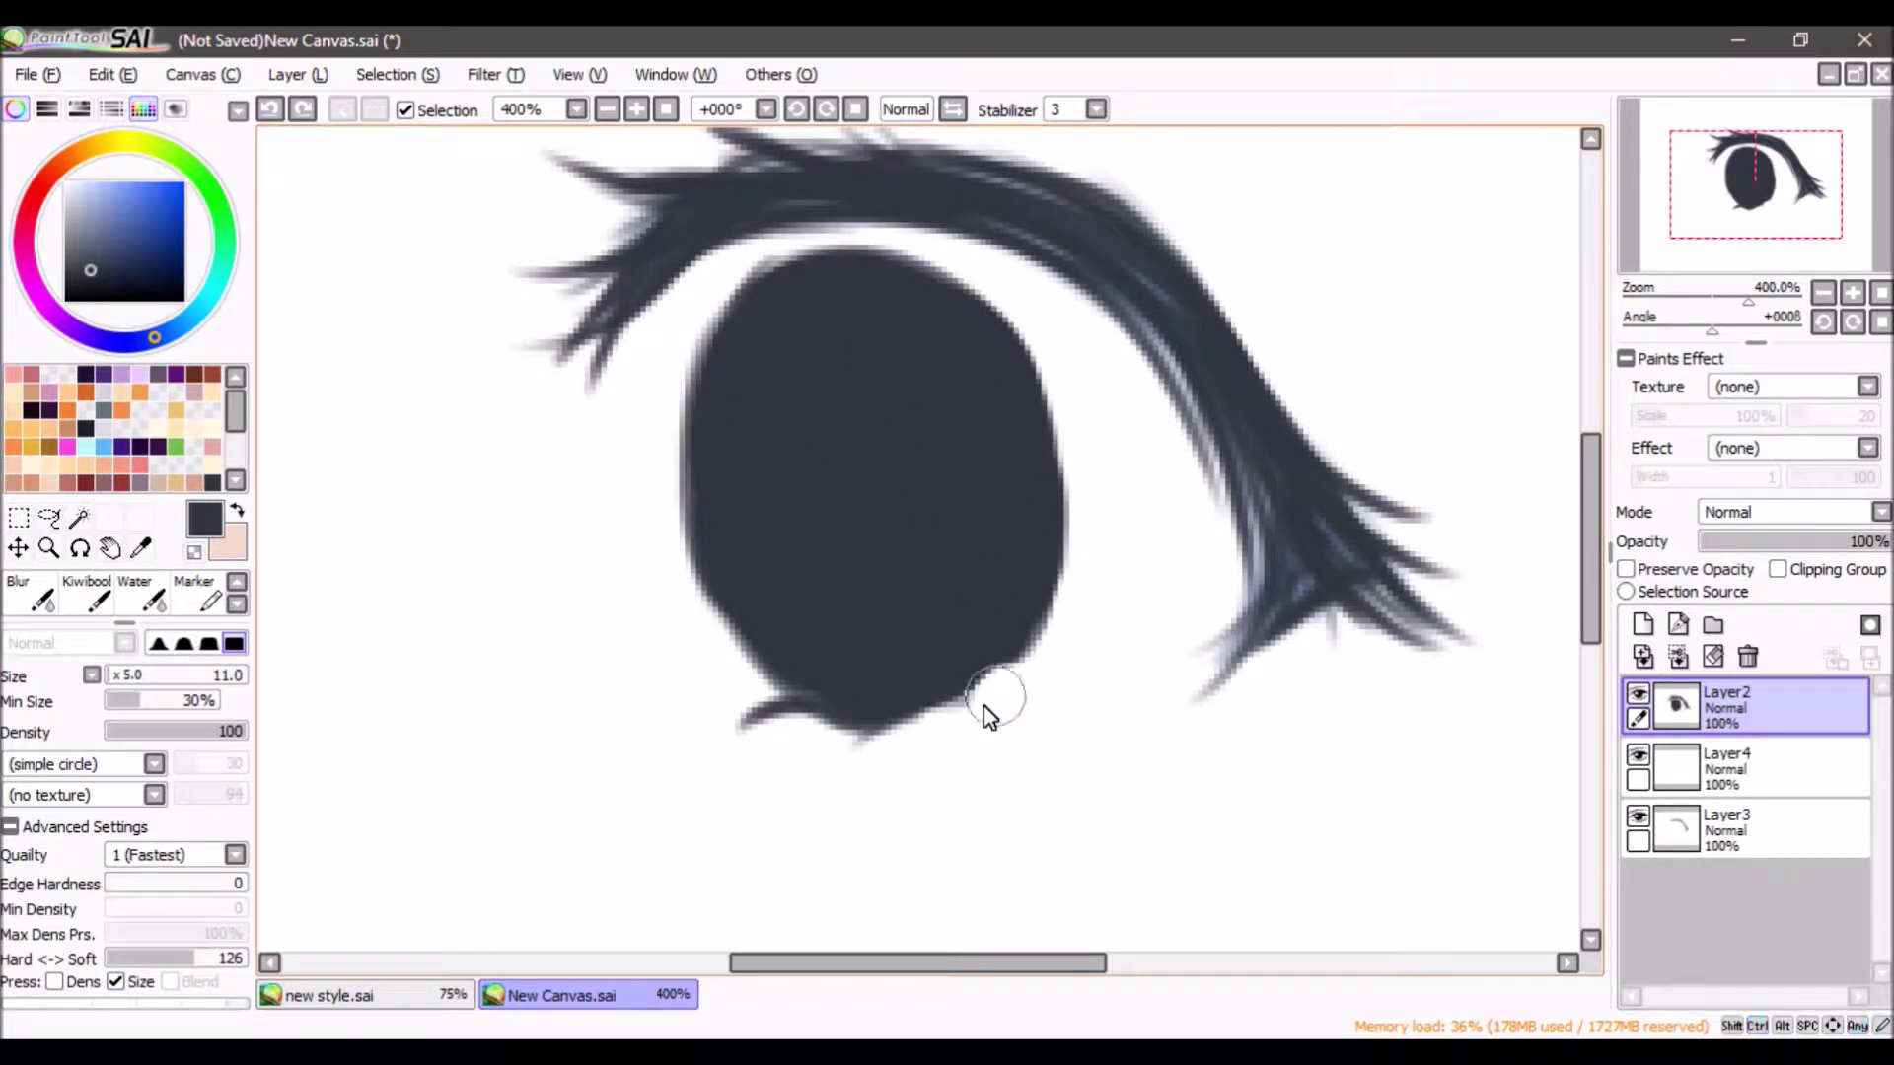
mouse_move(1085, 584)
left_mouse_down()
mouse_move(1087, 607)
mouse_move(974, 722)
left_mouse_up()
- Preserve Layer2's opacity and paint the lower half of the iris a lighter blue-grey
left_click(1625, 569)
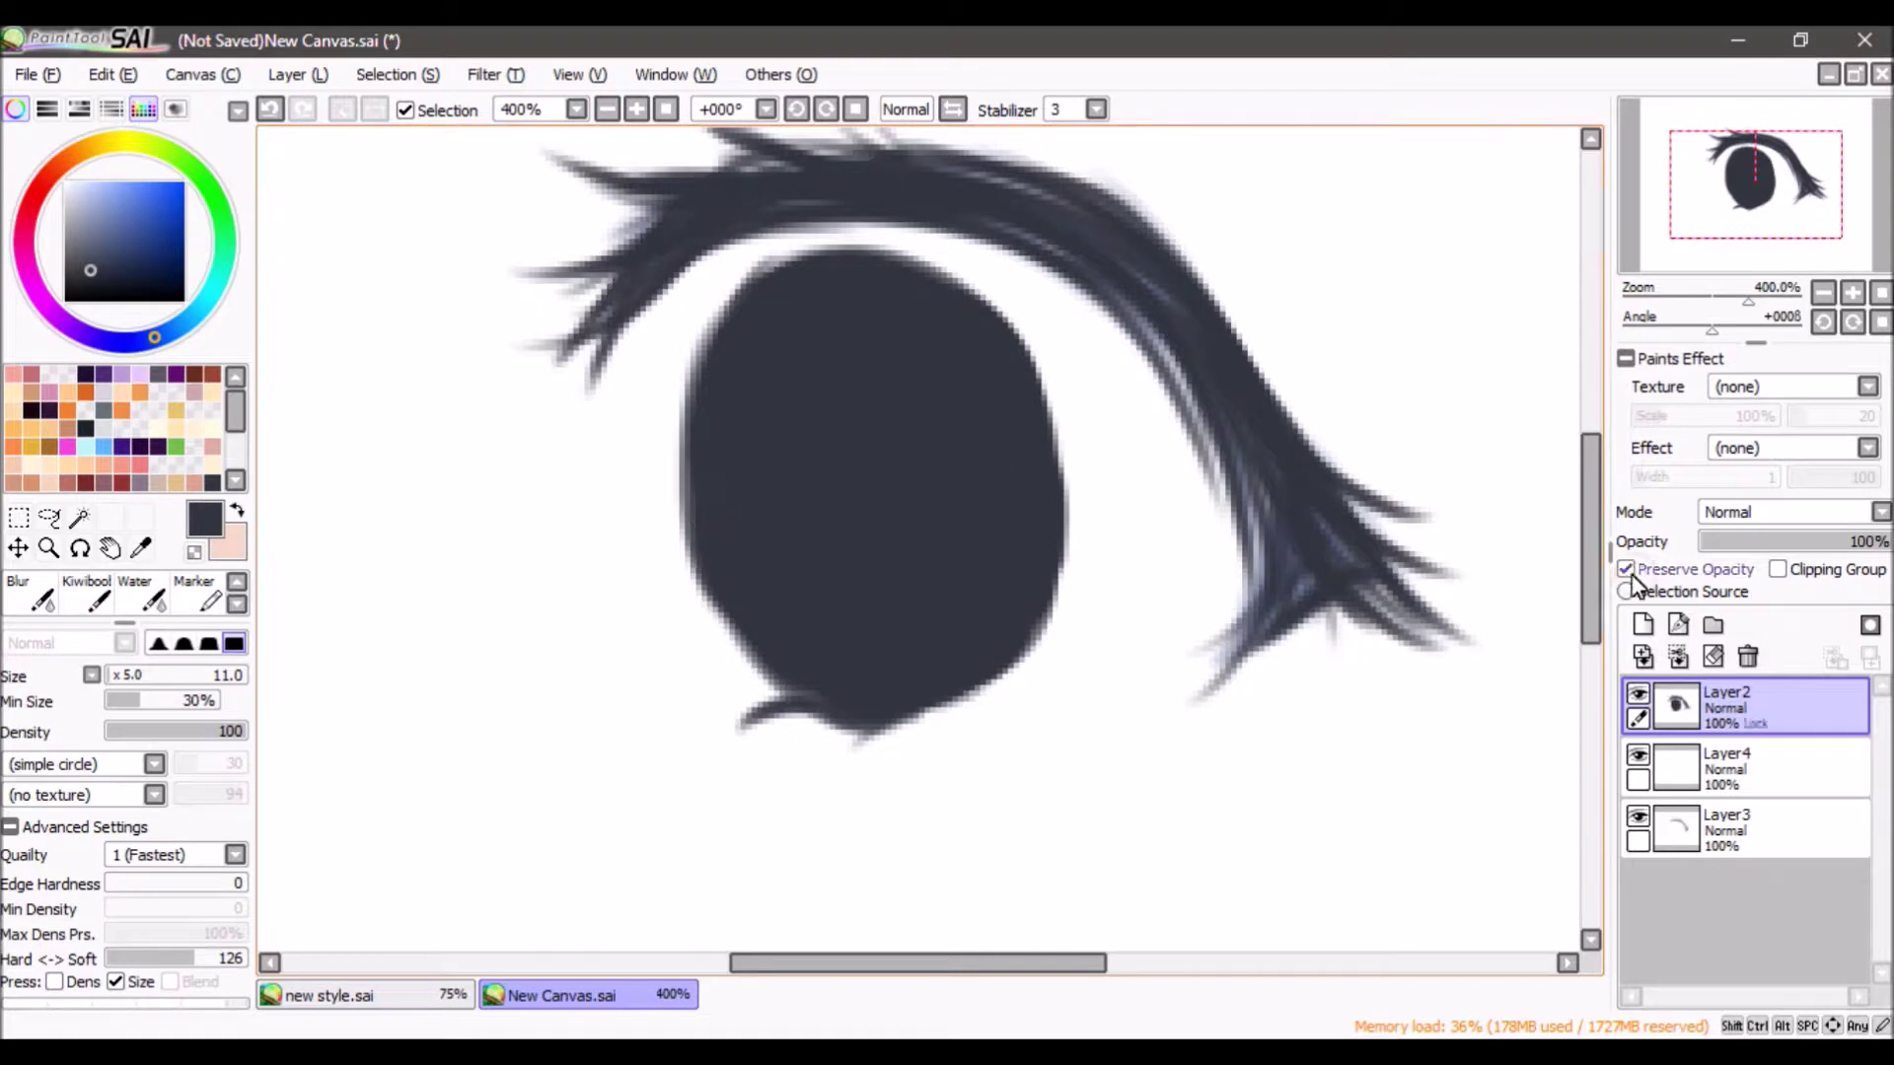
mouse_move(97, 265)
left_mouse_down()
mouse_move(127, 241)
mouse_move(83, 262)
mouse_move(79, 247)
left_mouse_up()
left_click(99, 240)
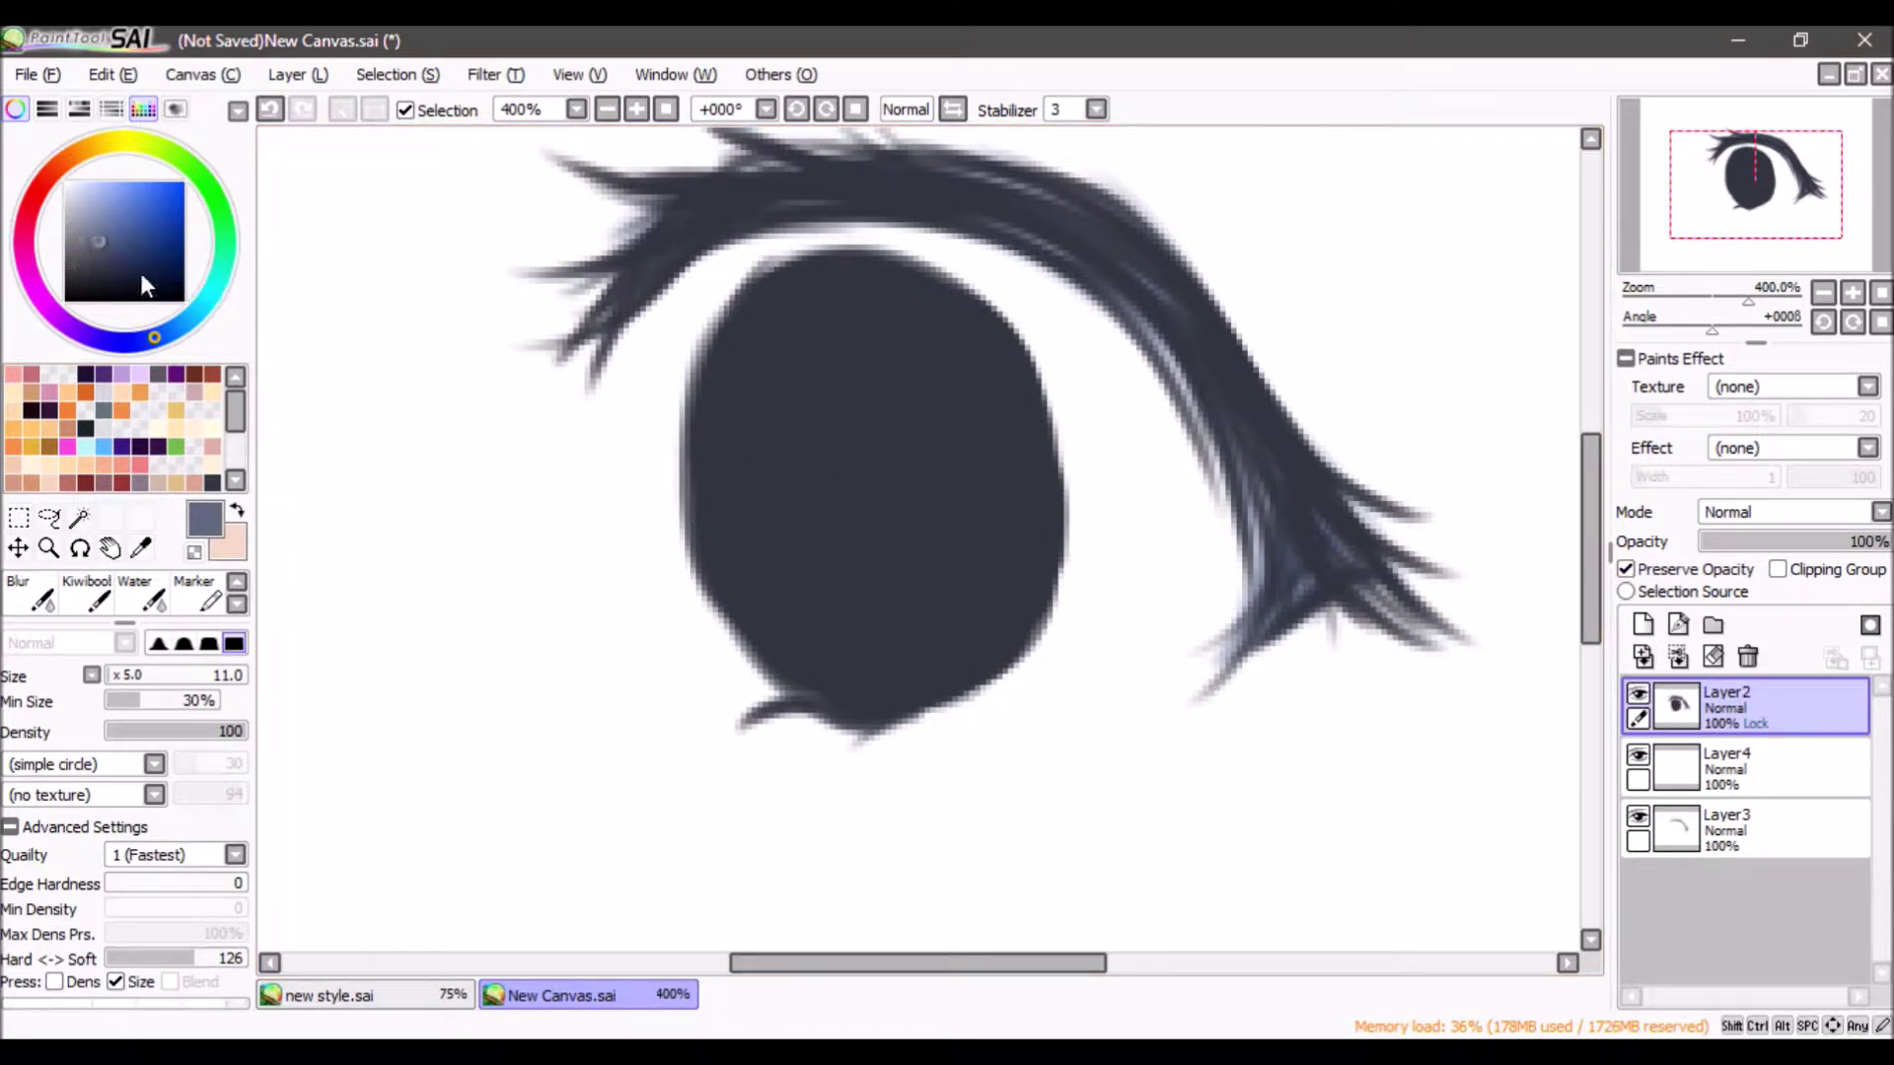
key("v")
mouse_move(774, 503)
left_mouse_down()
mouse_move(868, 575)
mouse_move(975, 544)
mouse_move(841, 618)
mouse_move(773, 505)
mouse_move(984, 723)
left_mouse_up()
key("ctrl+z")
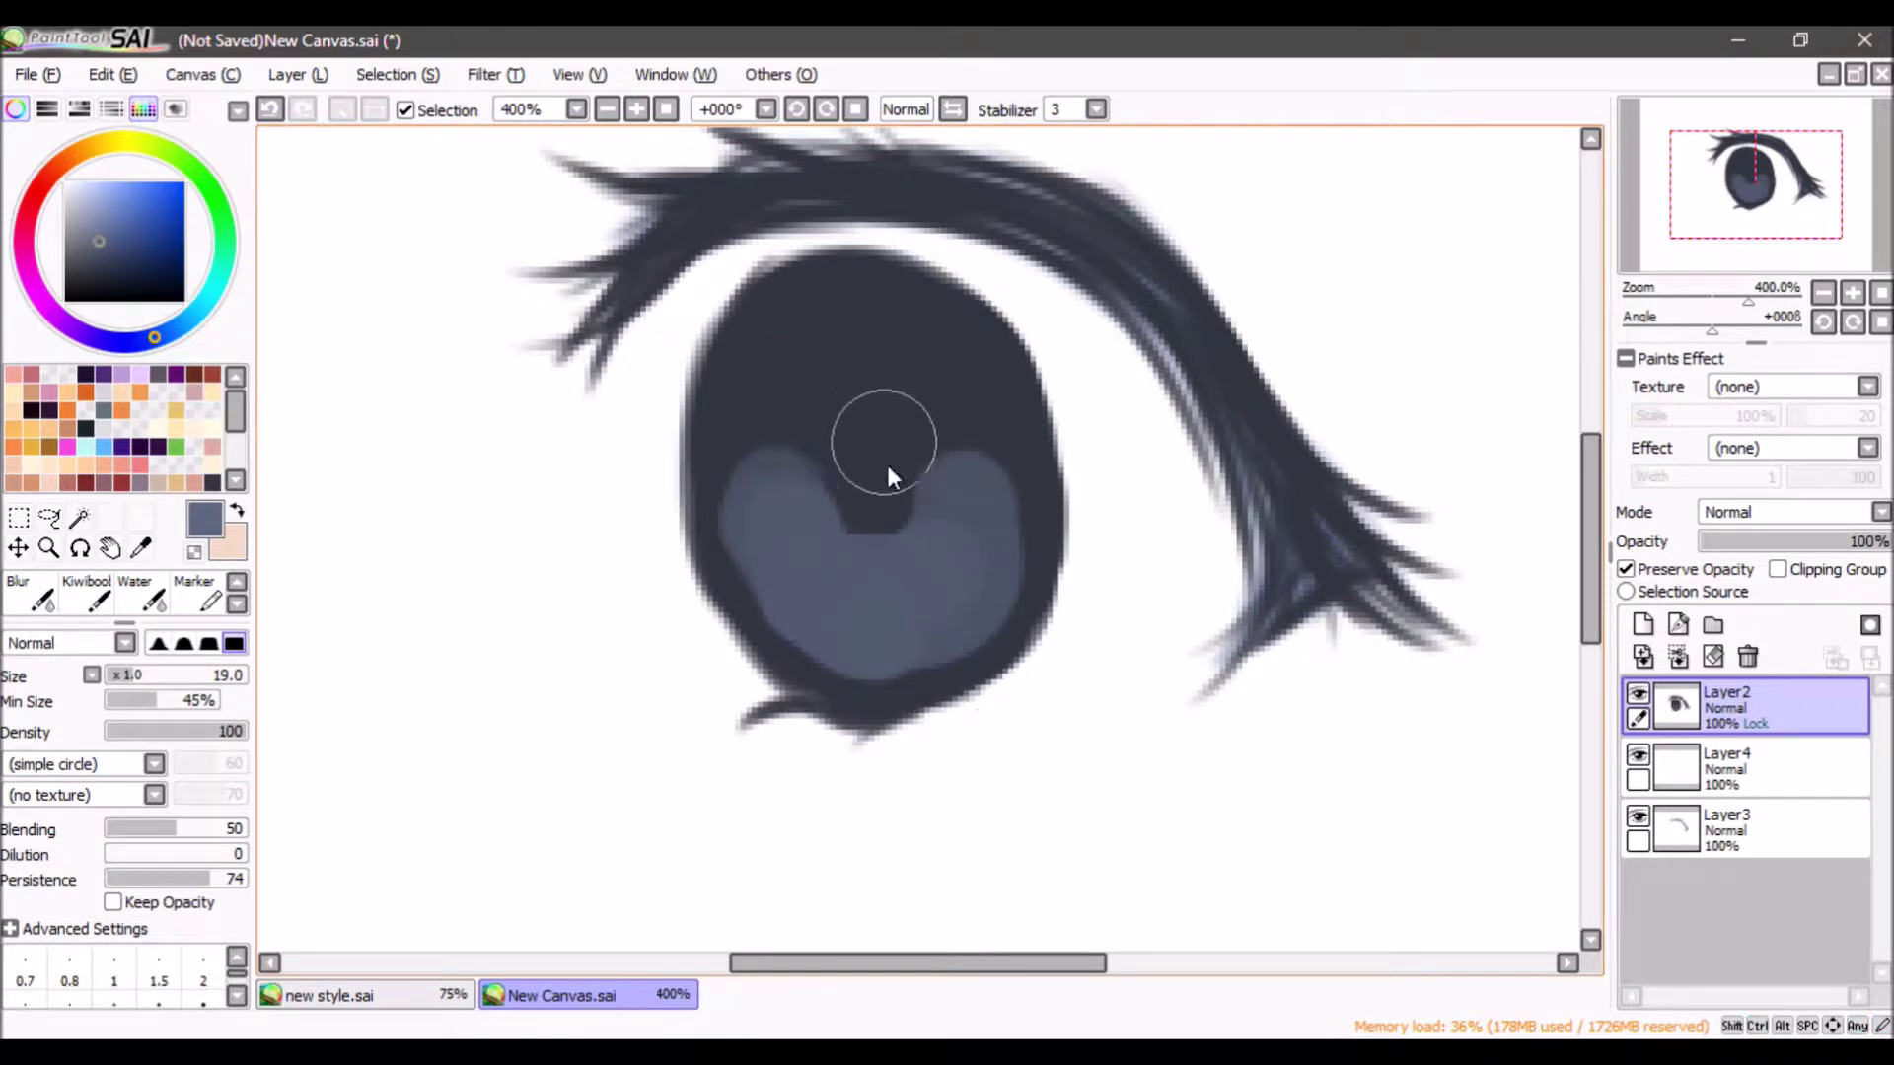
left_click_drag(760, 459, 950, 542)
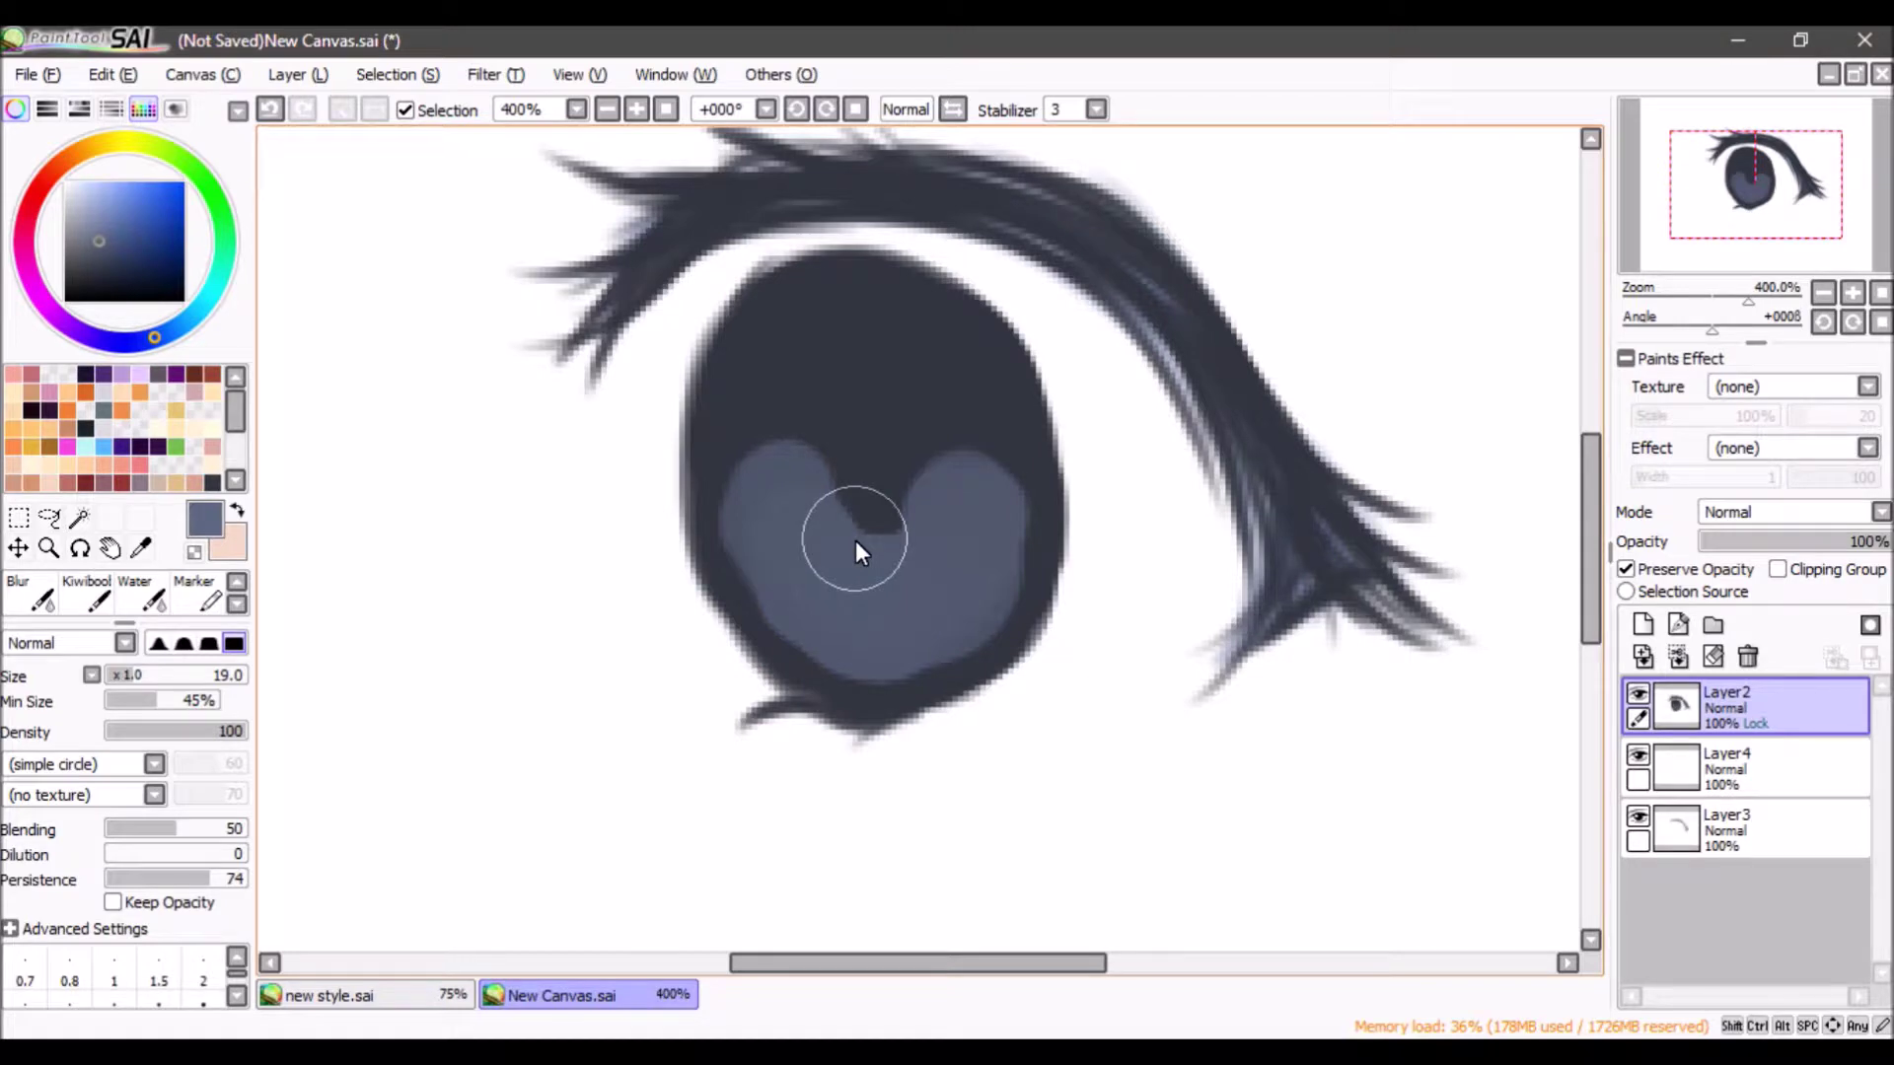
mouse_move(774, 579)
left_mouse_down()
mouse_move(858, 477)
mouse_move(965, 513)
left_mouse_up()
left_click_drag(791, 491, 858, 494)
- Soften the edge between the blue-grey area and the dark rim of the iris with the Blur brush
left_click(29, 593)
left_click(109, 676)
mouse_move(760, 431)
left_mouse_down()
mouse_move(887, 418)
mouse_move(1003, 570)
mouse_move(1005, 624)
mouse_move(759, 606)
mouse_move(736, 485)
mouse_move(778, 591)
mouse_move(860, 651)
mouse_move(938, 665)
mouse_move(816, 651)
left_mouse_up()
- Paint a dark pupil and slanted upper shadow edges with the iris's dark colour, and soften the shadow edges
left_click(854, 387, "alt")
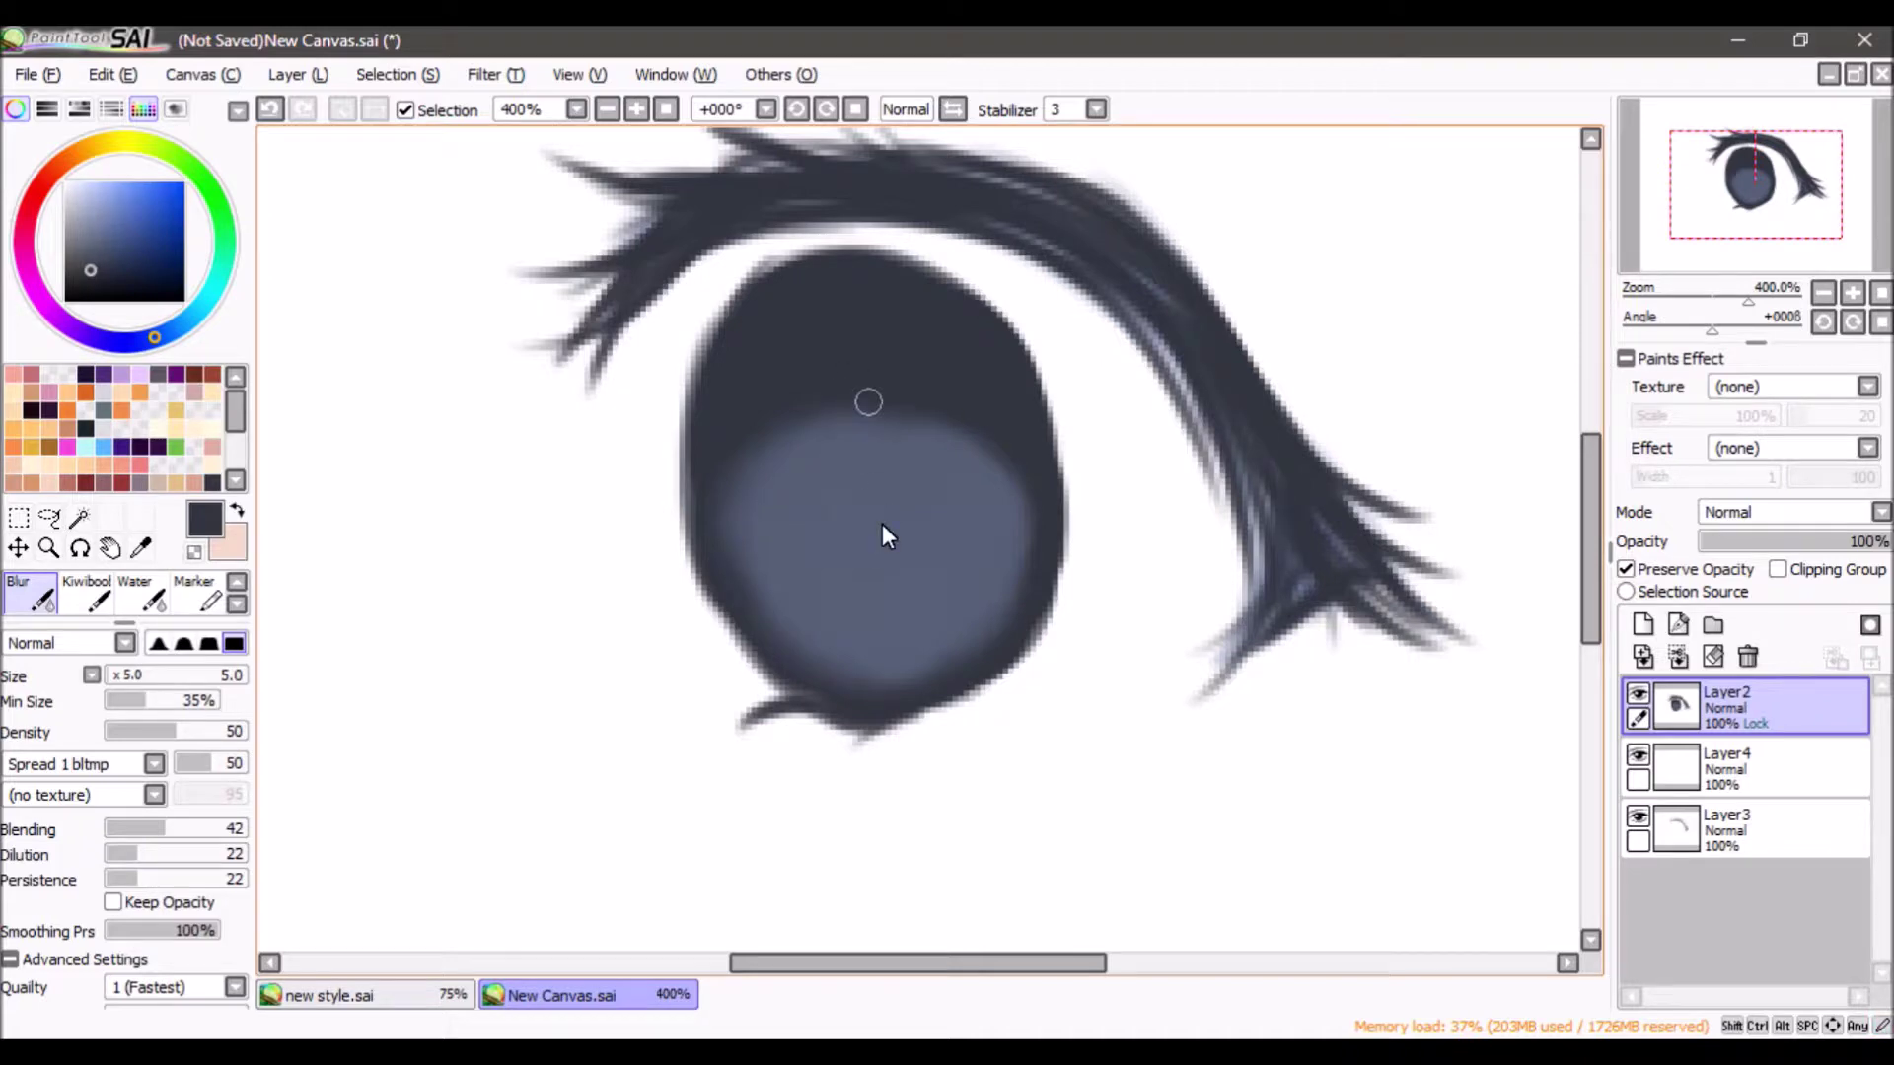
key("n")
key("ctrl+z")
mouse_move(857, 384)
left_mouse_down()
mouse_move(864, 466)
mouse_move(876, 440)
mouse_move(710, 488)
left_mouse_up()
key("ctrl+z")
key("ctrl+z")
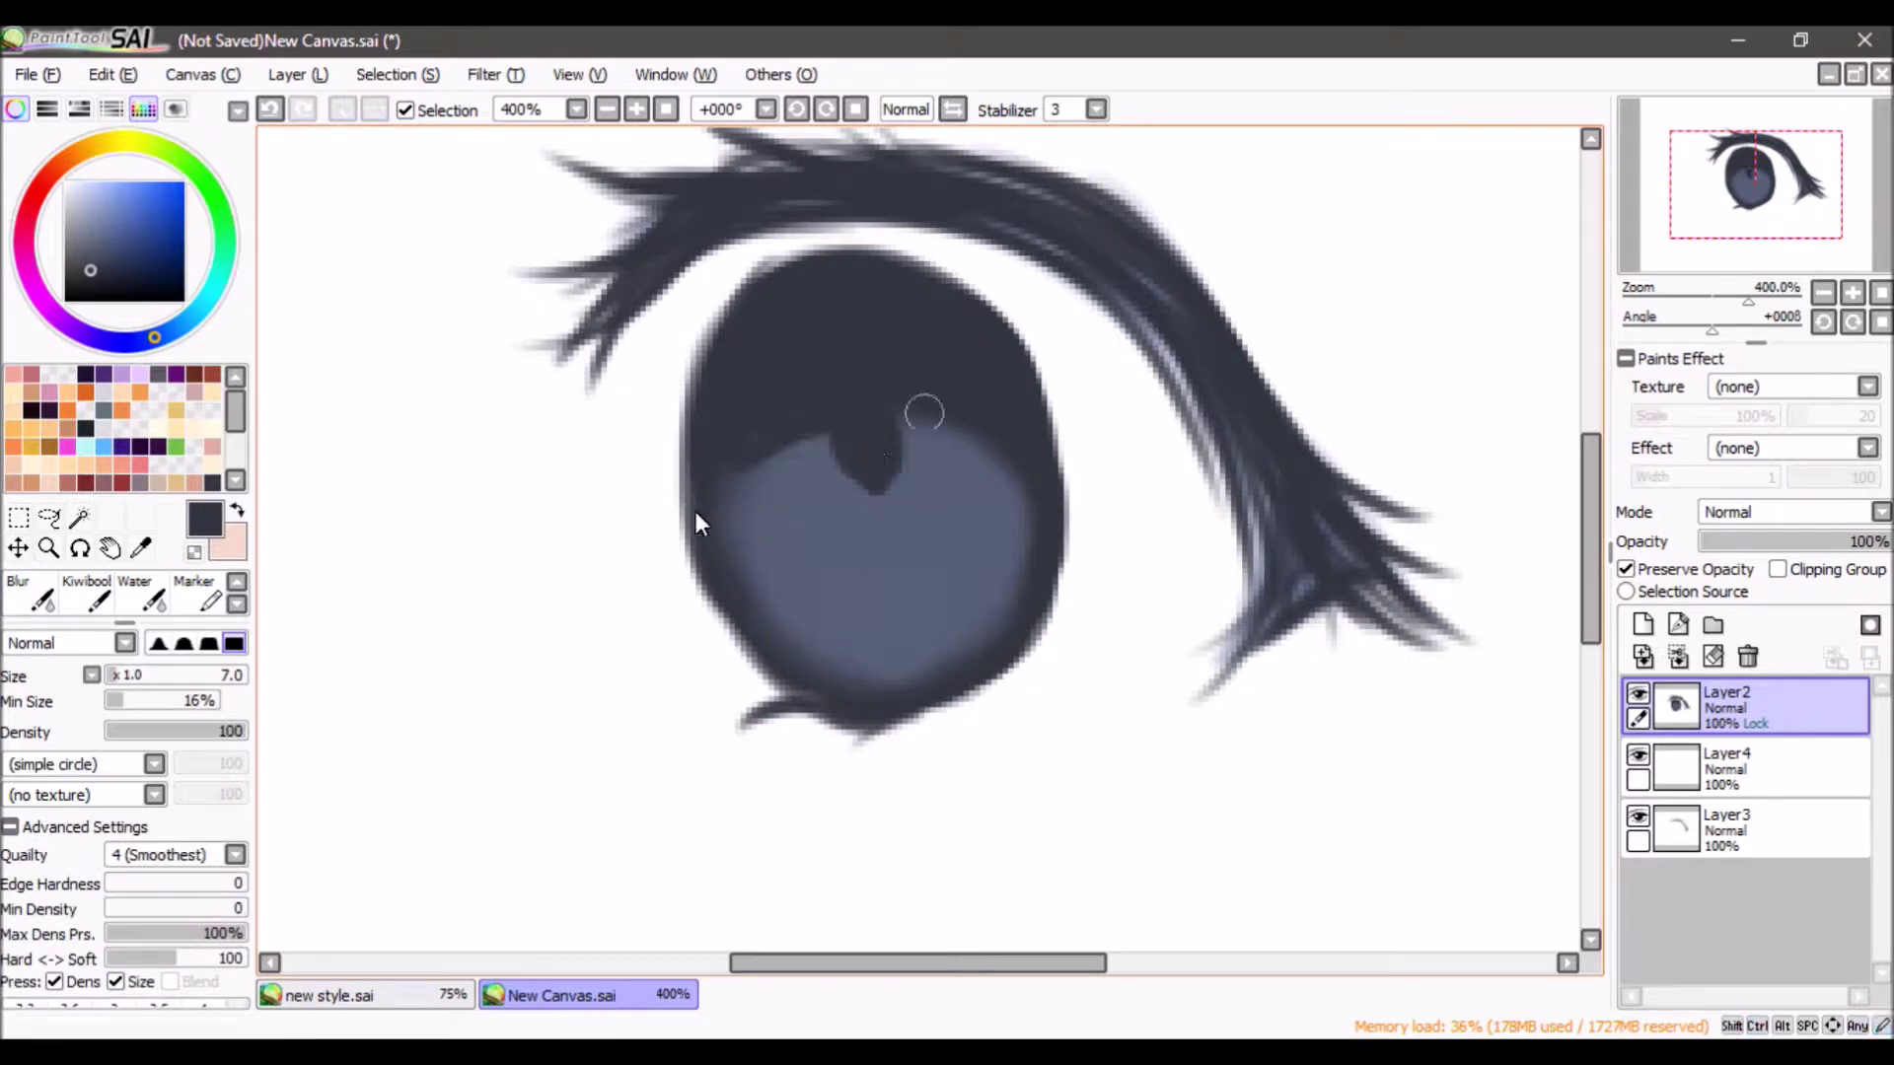
left_click_drag(915, 412, 1024, 499)
key("c")
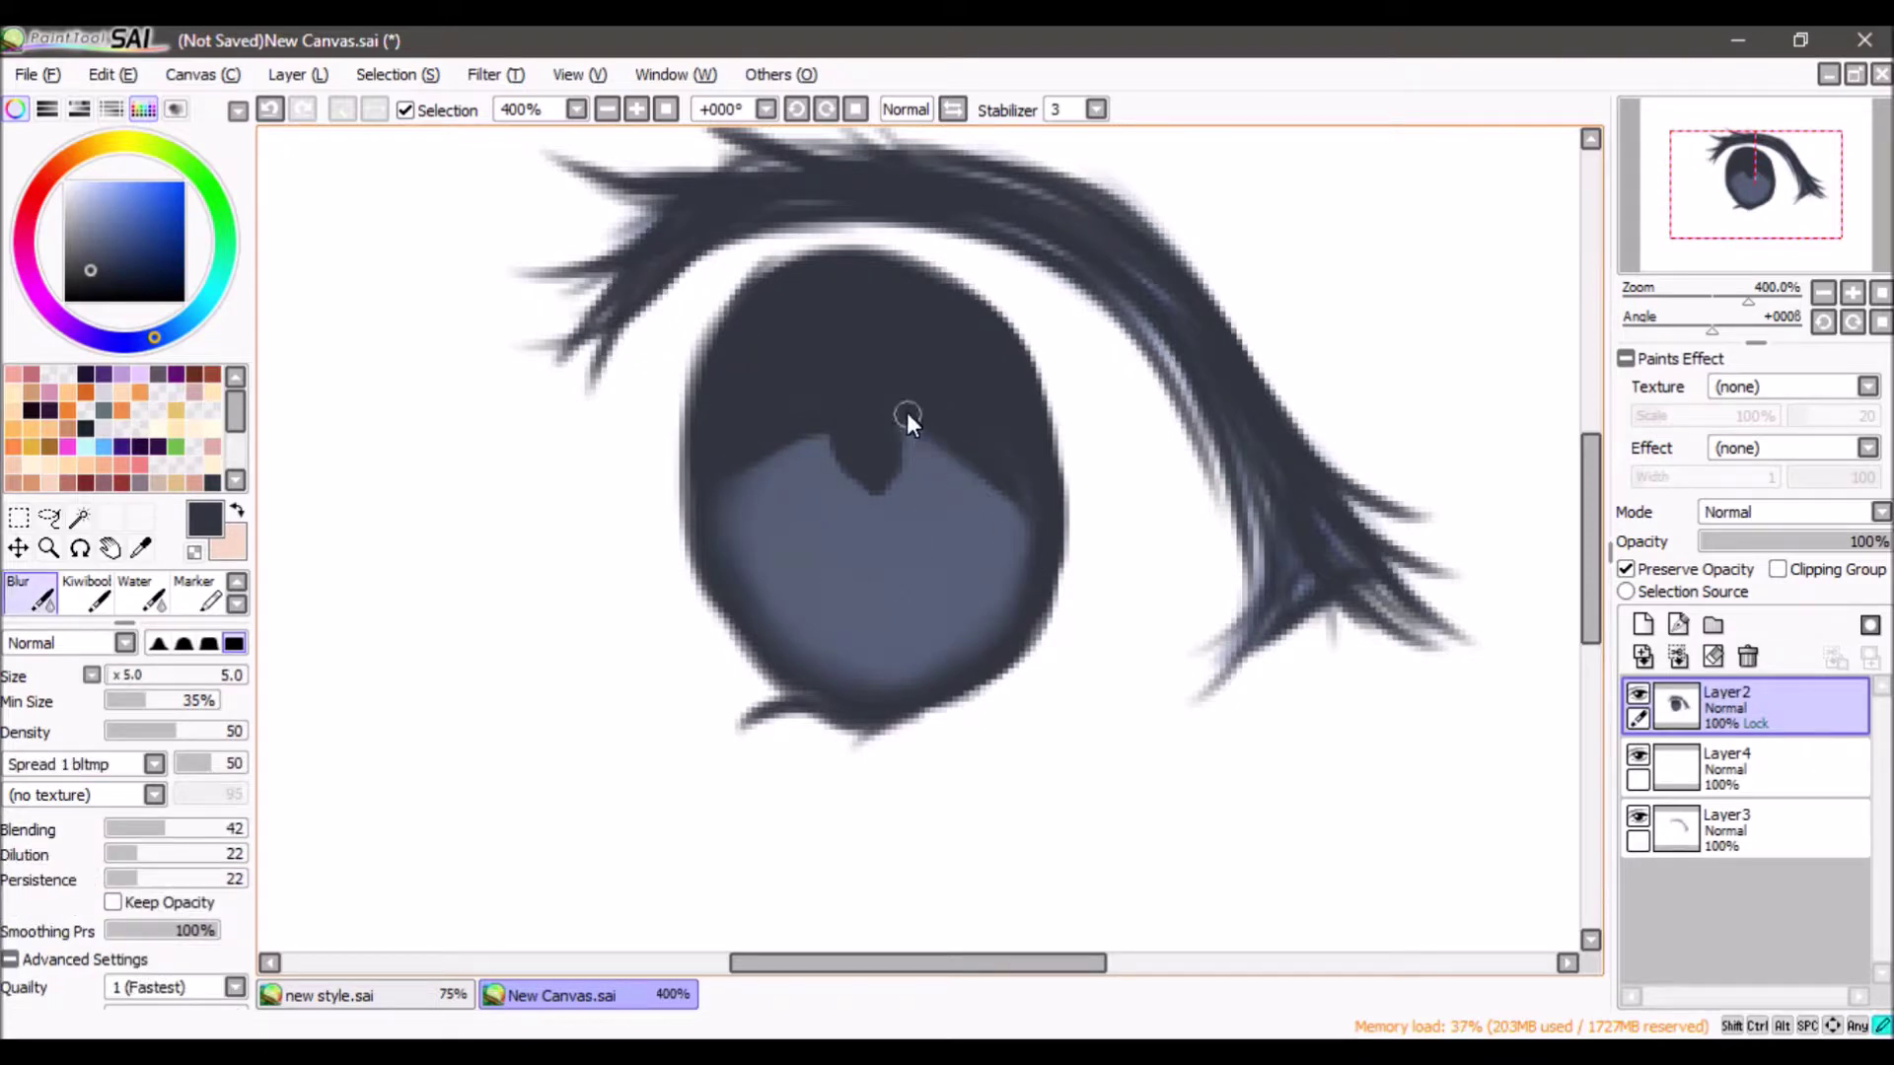
- Paint over the pupil with a darker, near-black blue
left_click(96, 281)
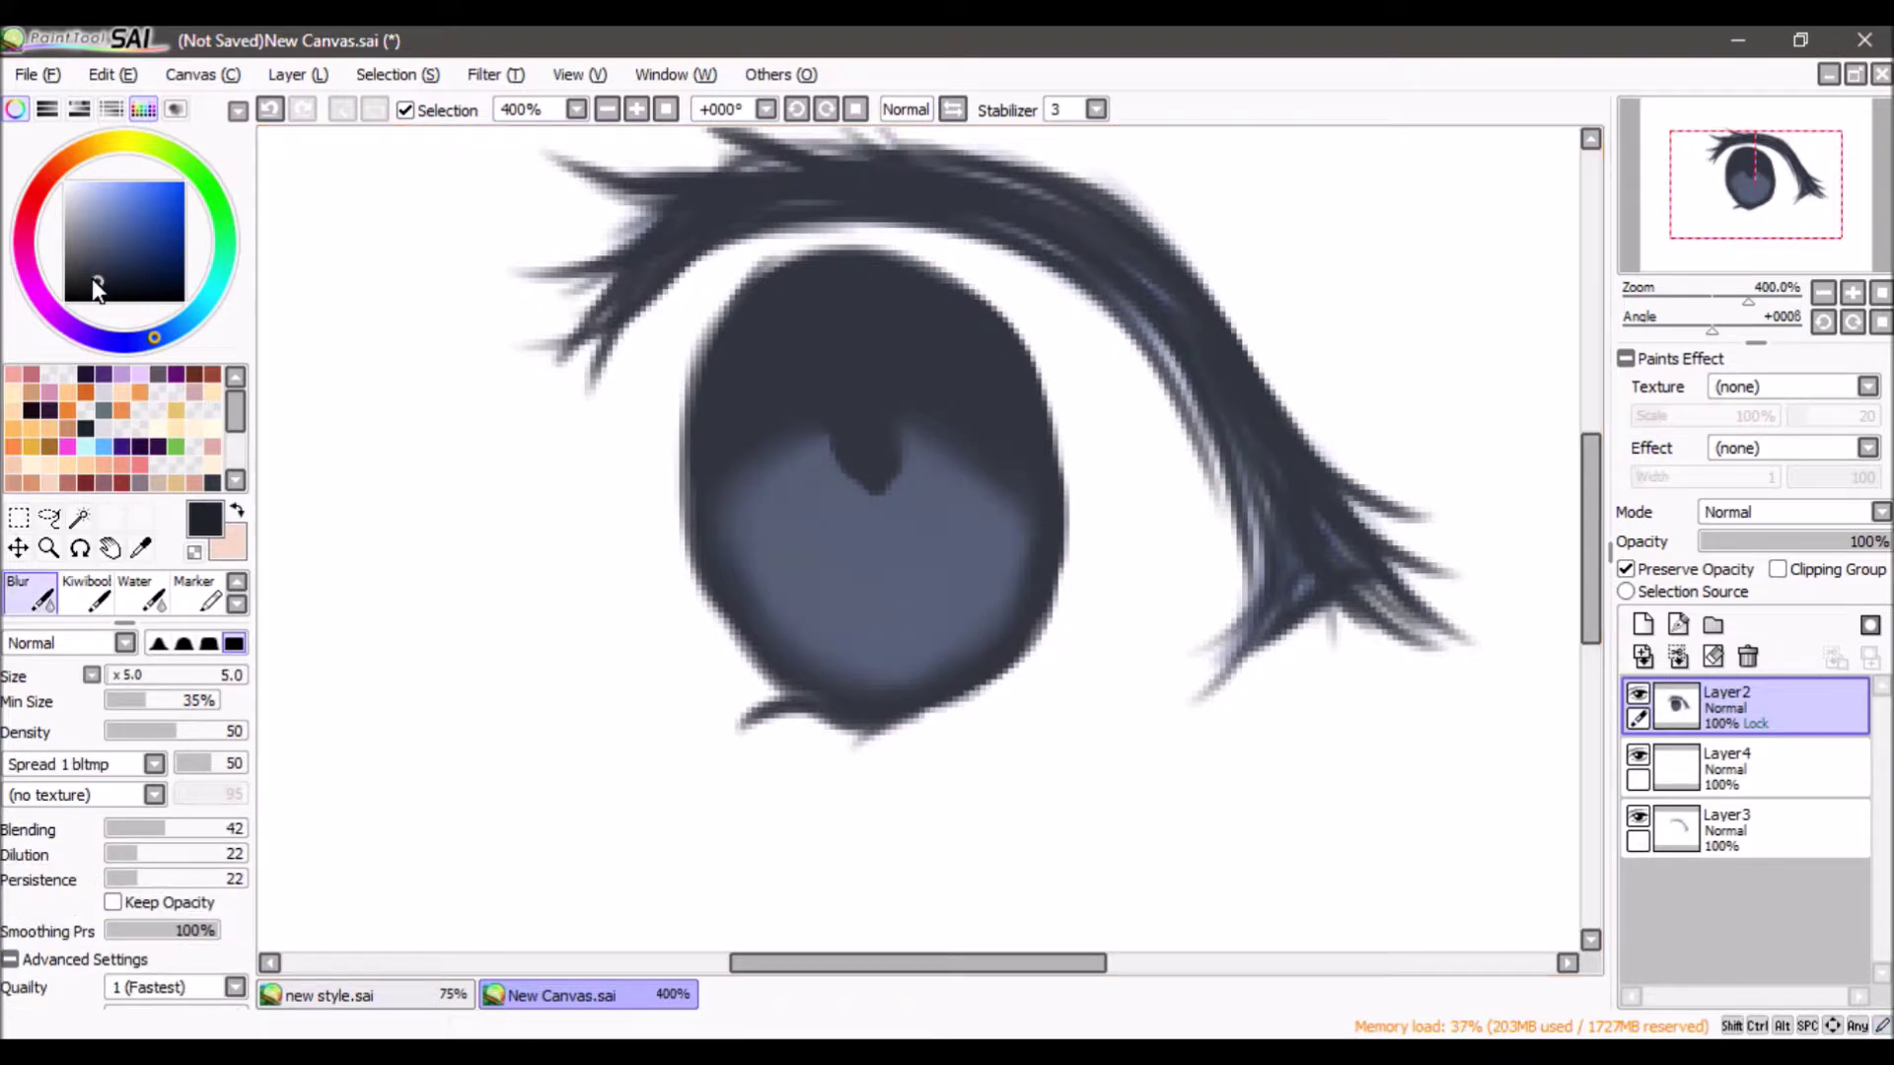
key("n")
left_click_drag(839, 446, 892, 460)
key("ctrl+z")
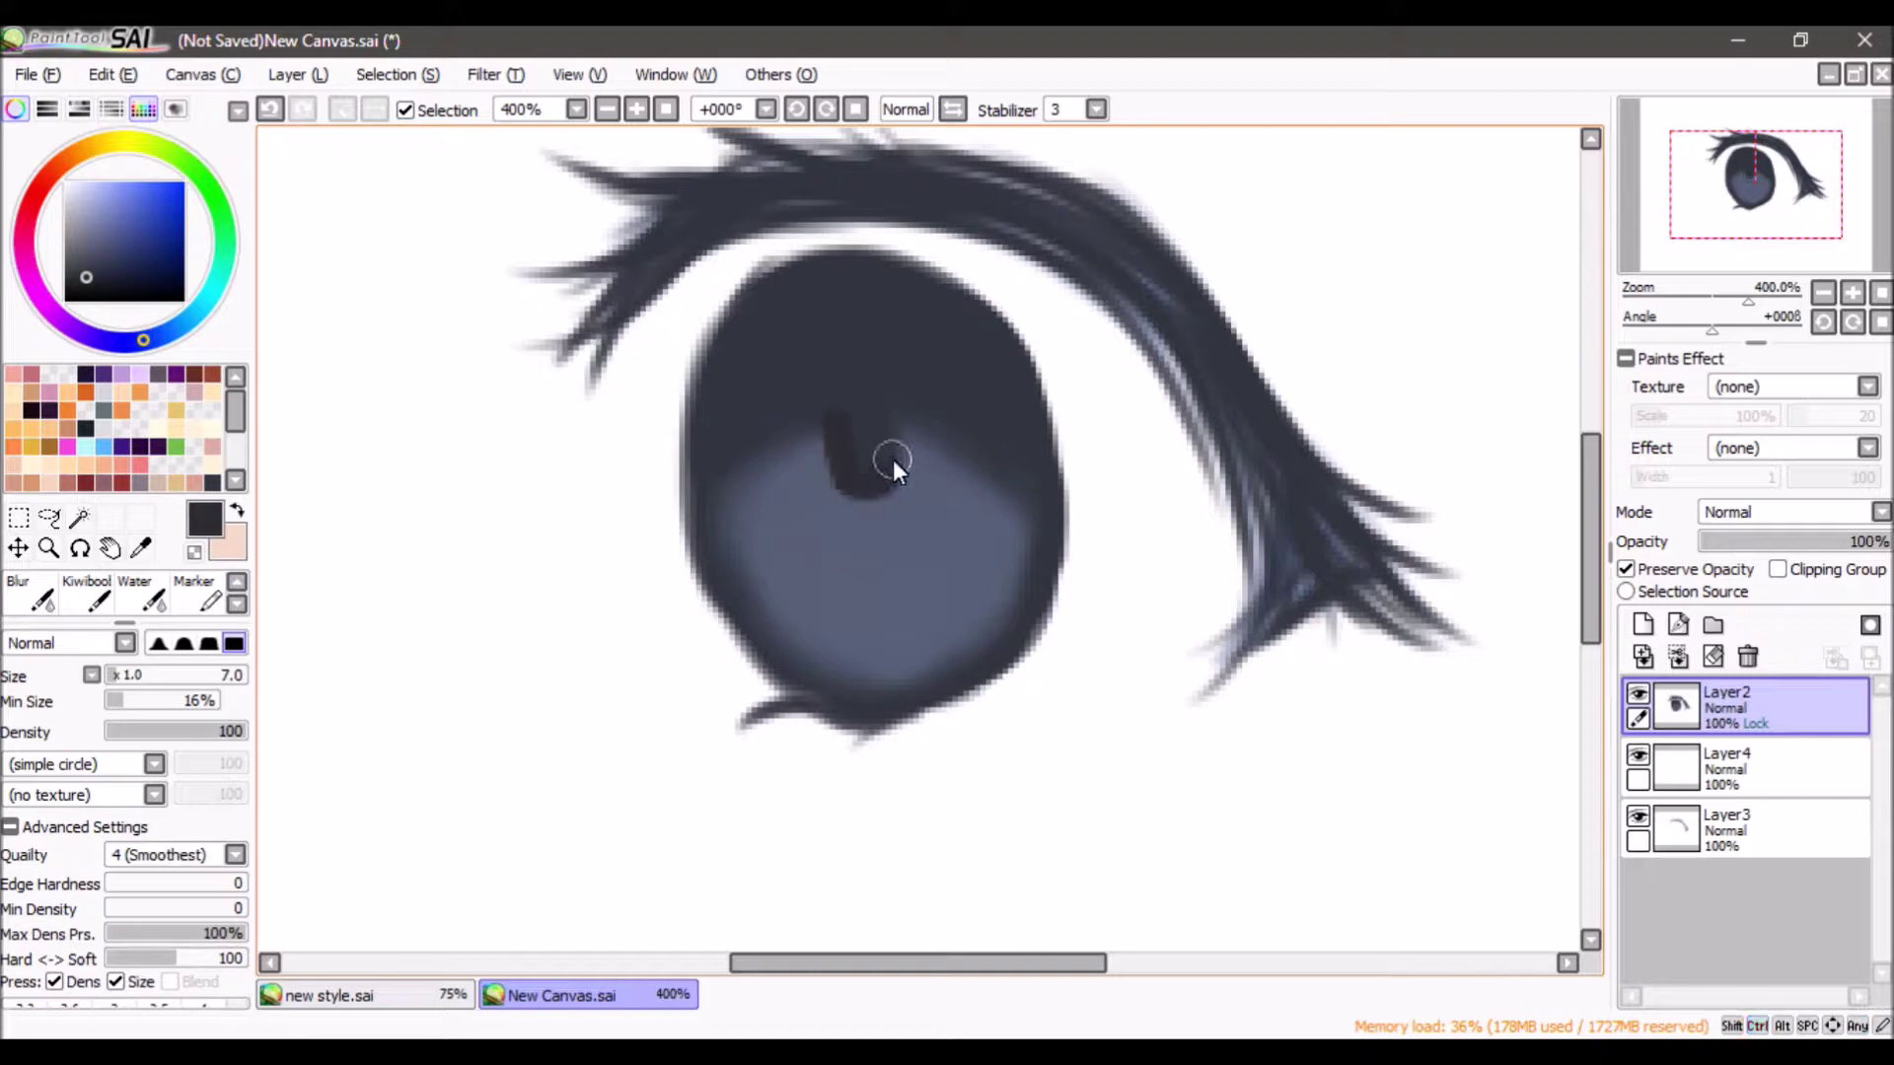
key("ctrl+z")
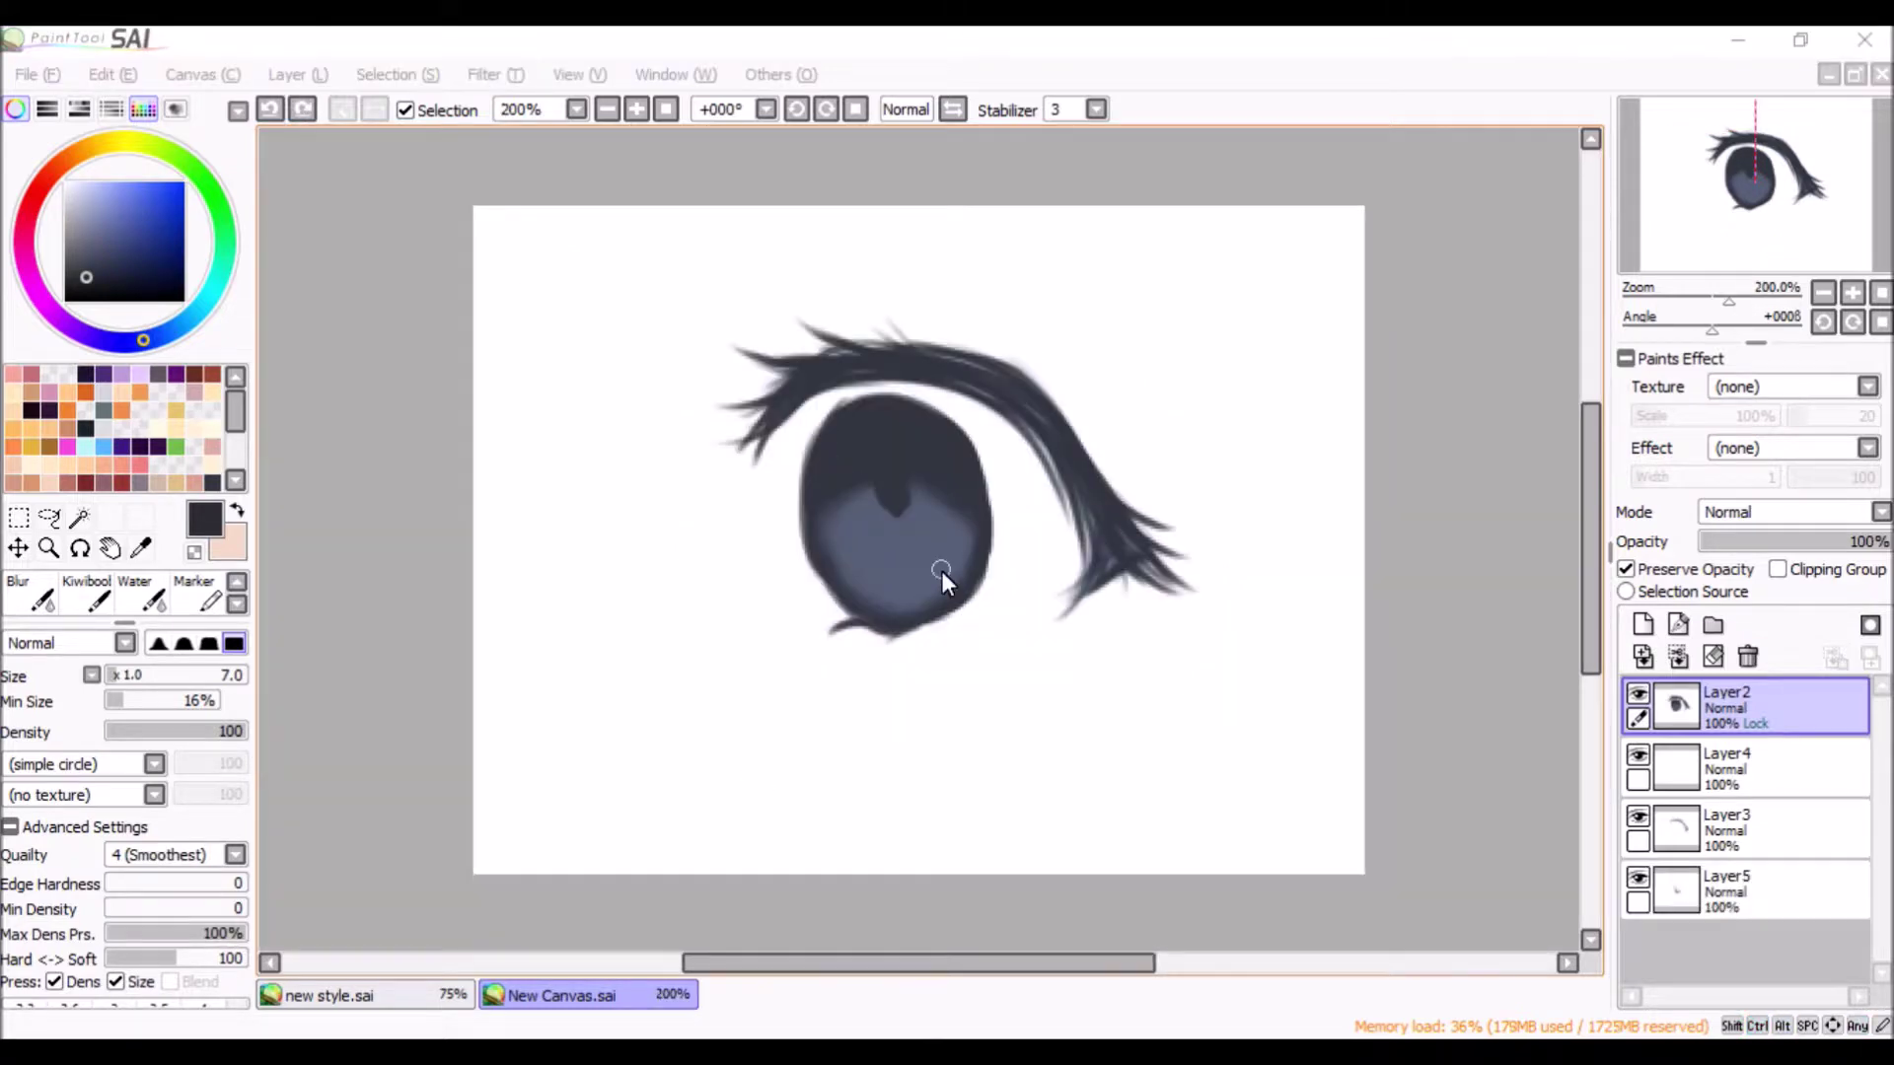
- Add a new layer and move it to the bottom of the stack, below Layer5
left_click(1073, 486)
scroll(1074, 485, "down", 2)
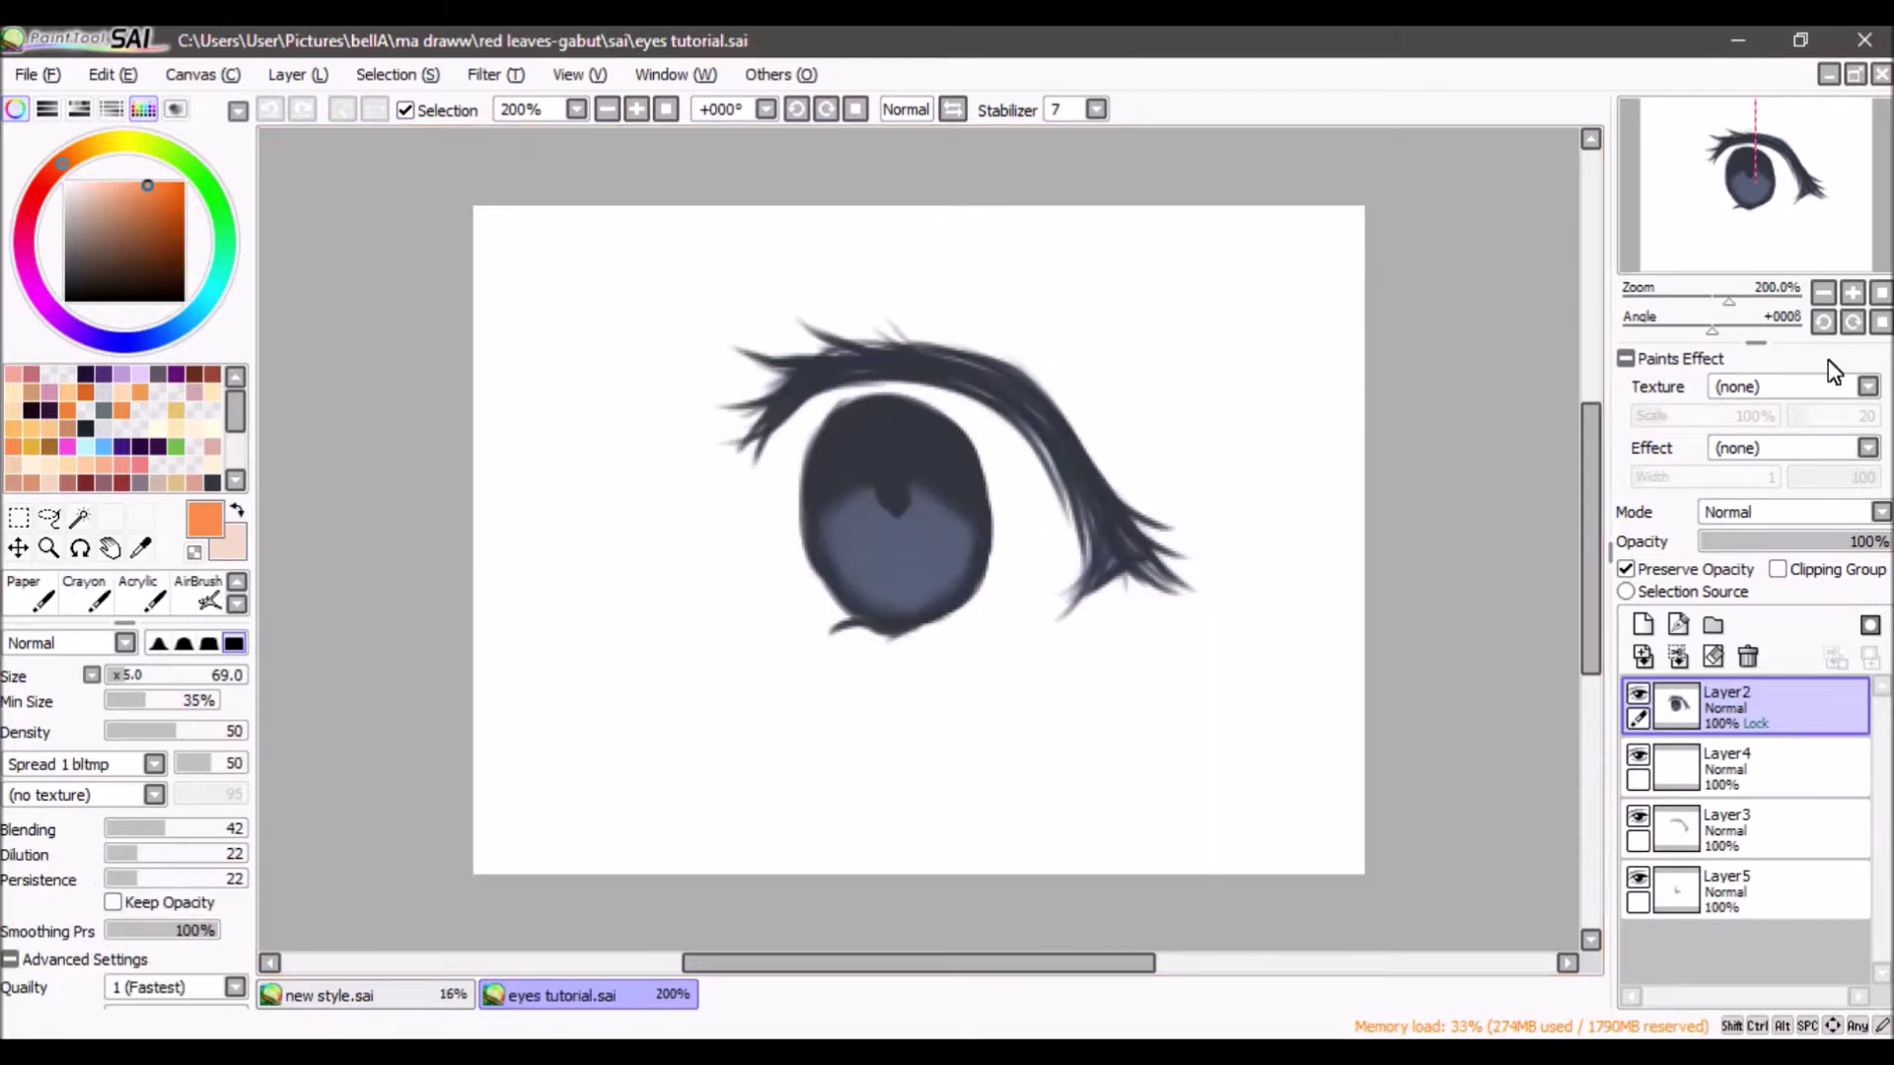
left_click(1736, 828)
left_click(1707, 768)
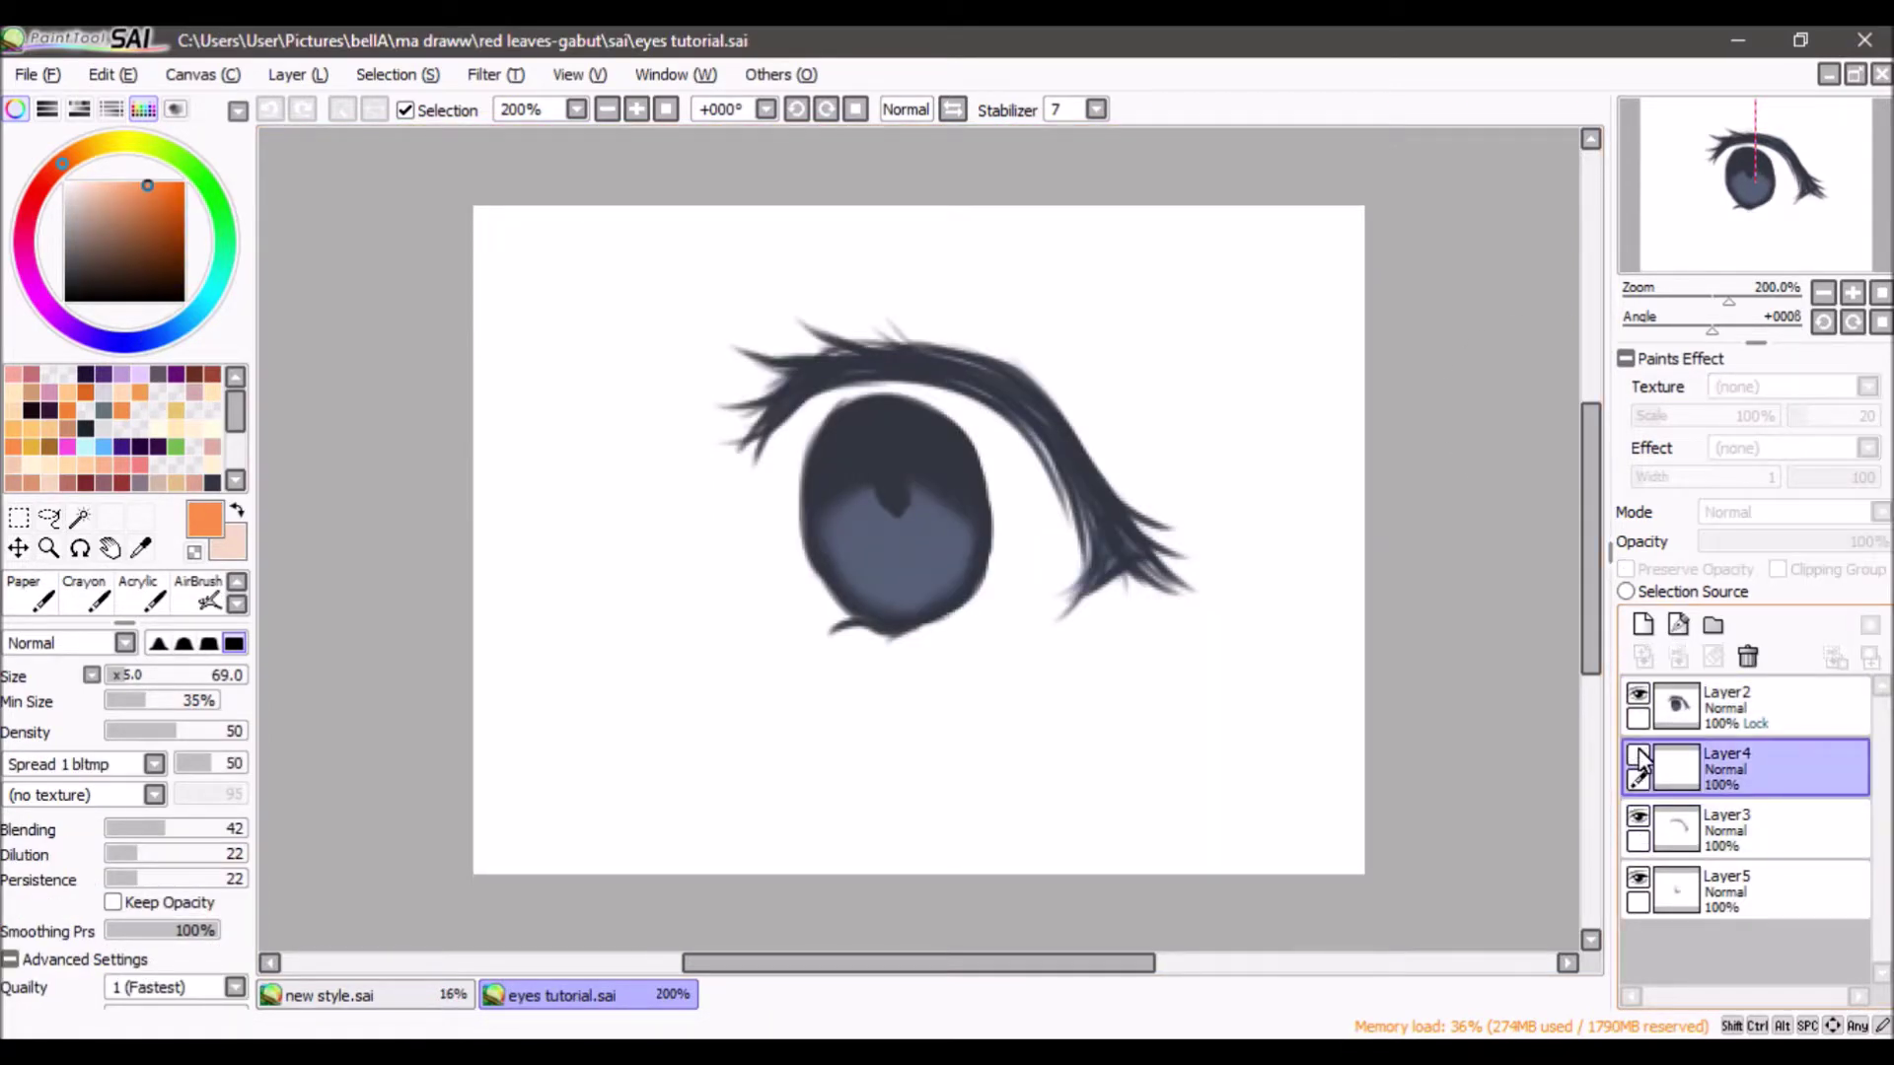
left_click(1684, 888)
left_click(1643, 624)
left_click(1638, 942)
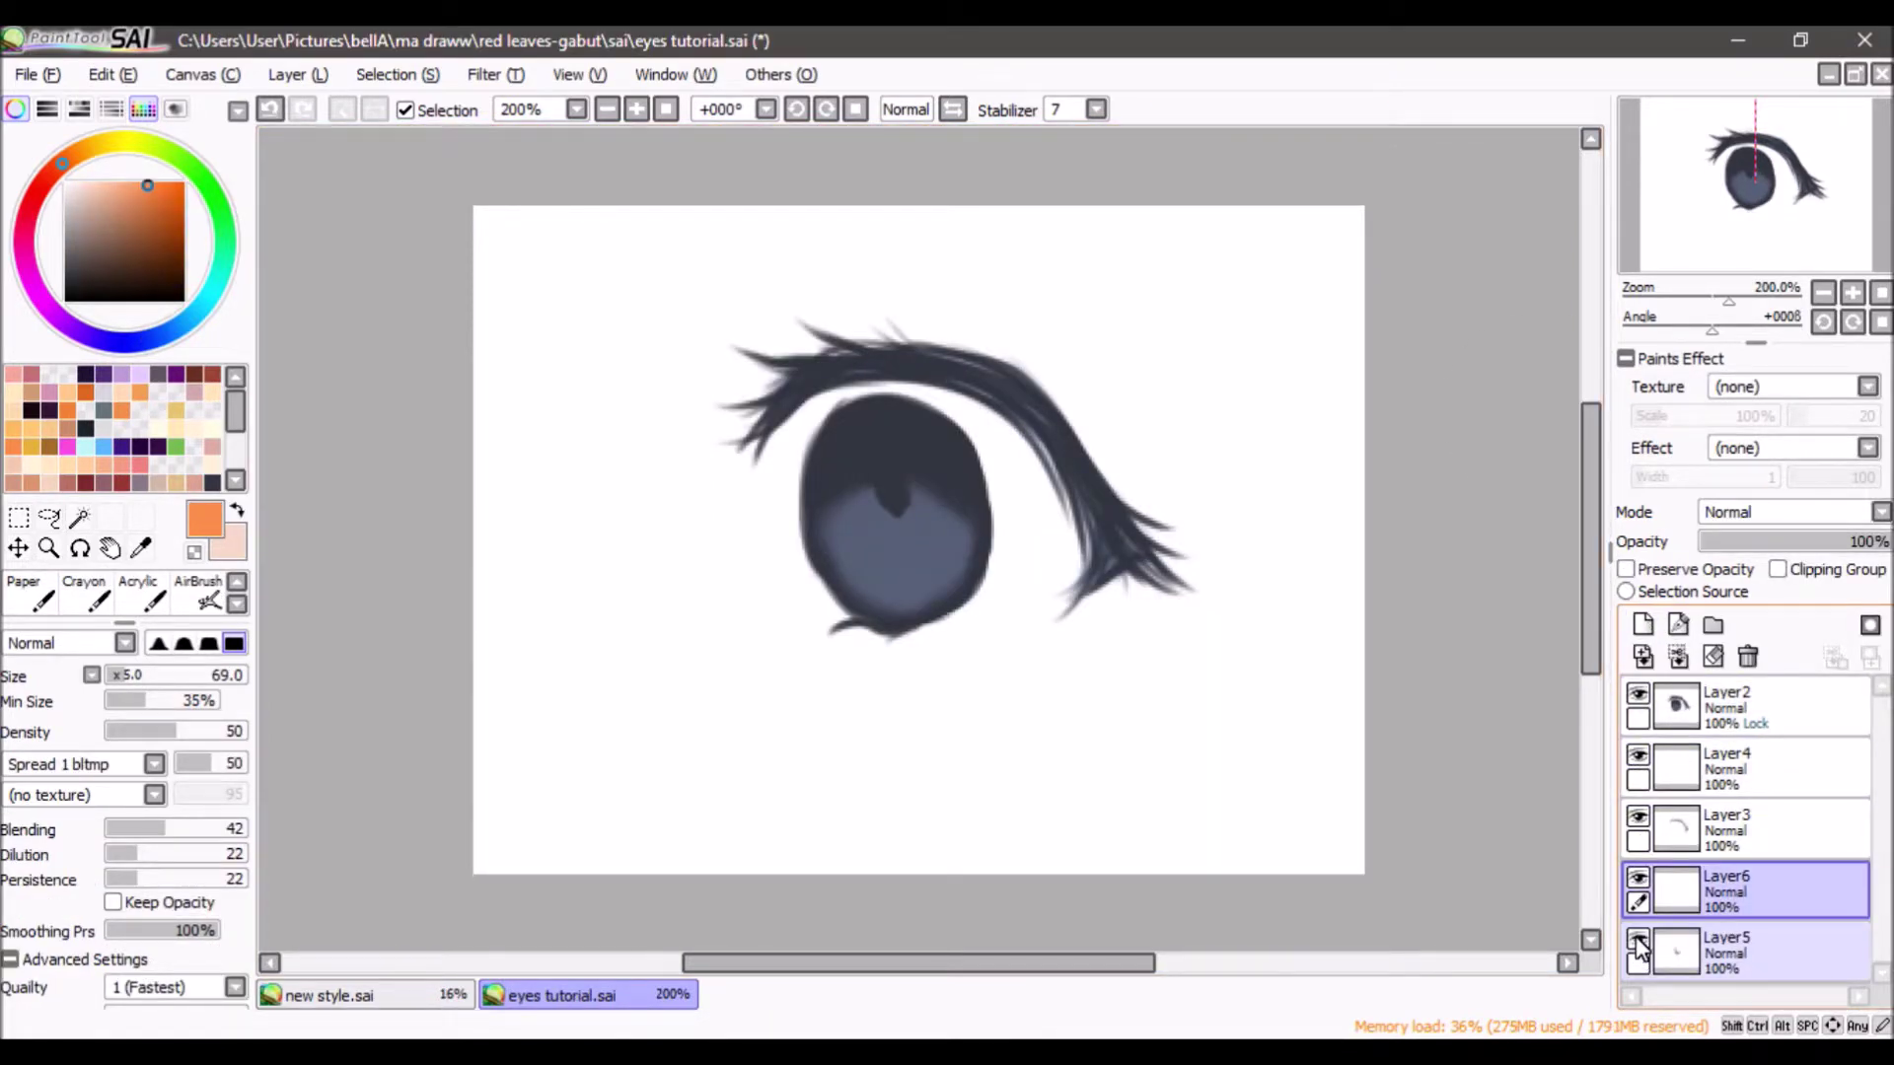
left_click_drag(1736, 890, 1699, 995)
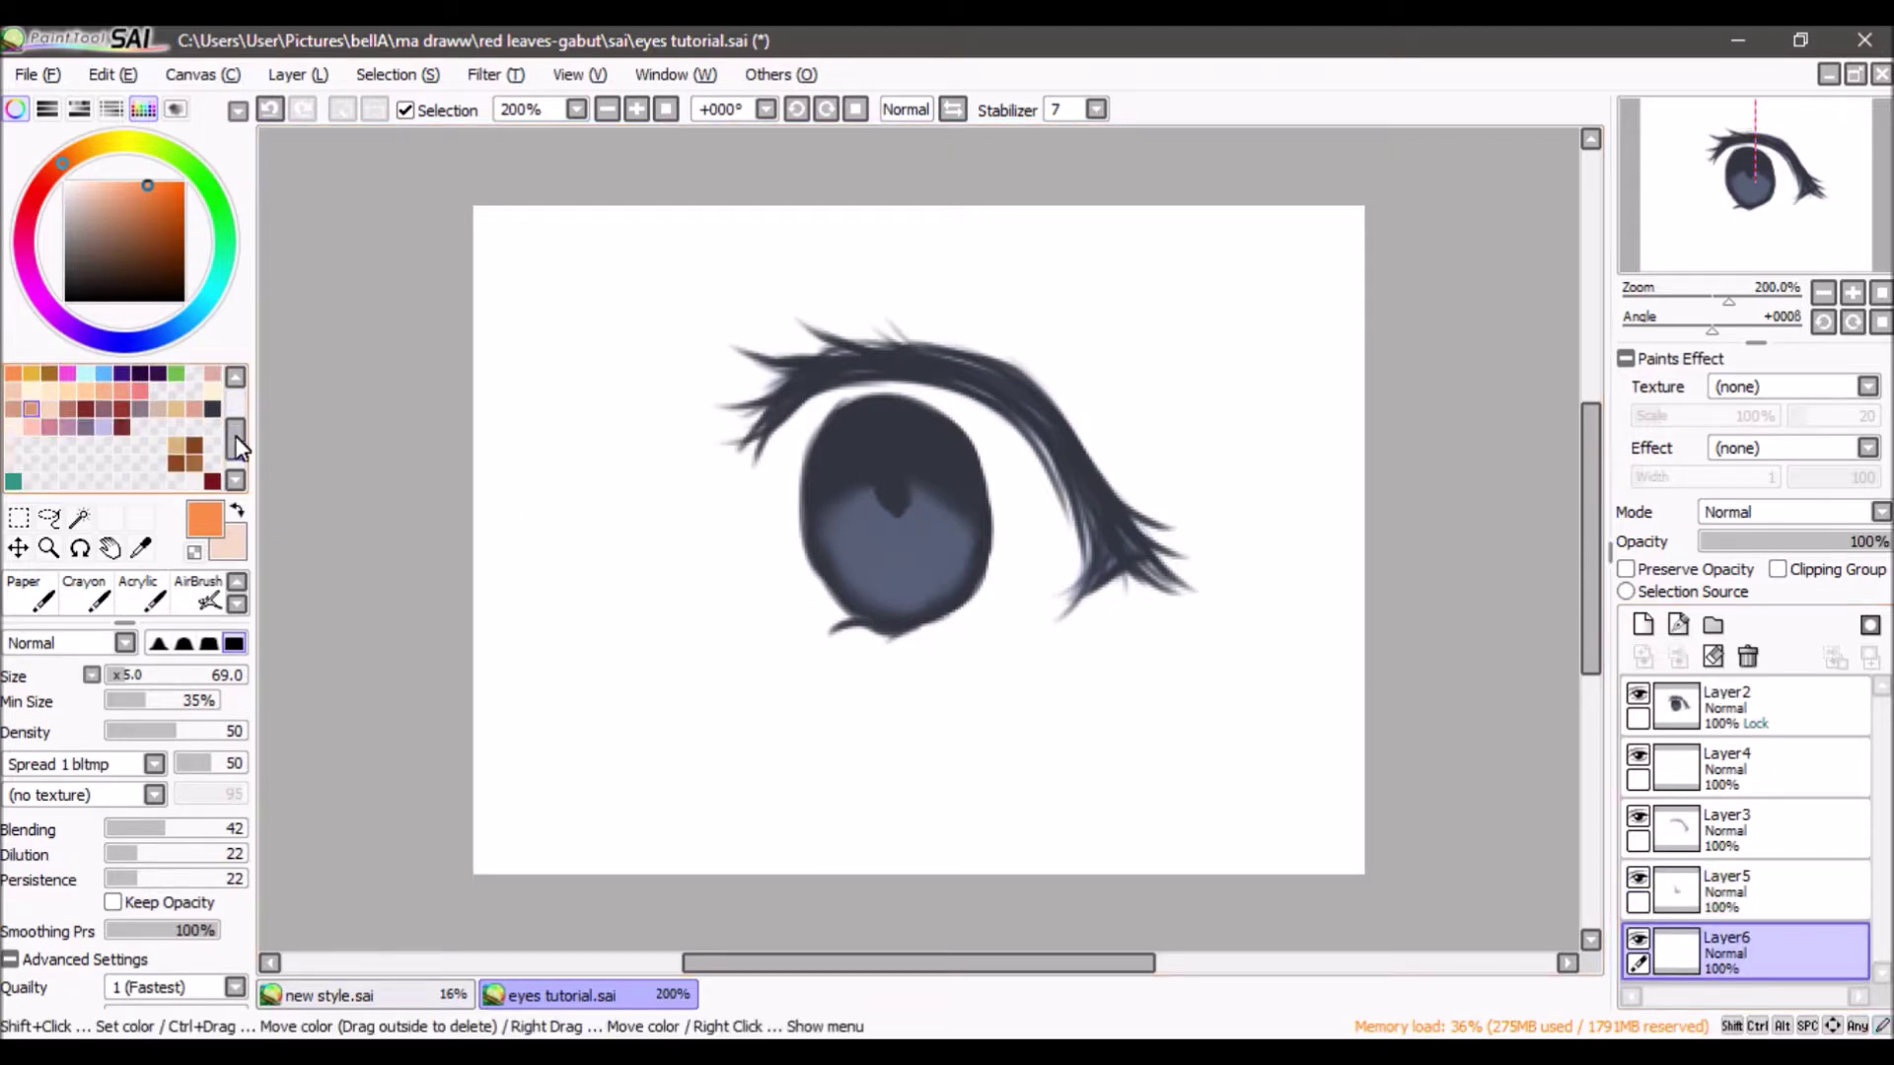
- Paint a light peach skin base around the whole eye with the Paper brush
left_click(28, 391)
left_click(29, 594)
mouse_move(794, 365)
left_mouse_down()
mouse_move(1027, 431)
mouse_move(874, 684)
mouse_move(944, 675)
left_mouse_up()
- Add a layer above the skin base and paint the white of the eye around the iris
left_click(65, 183)
left_click(1642, 625)
left_click_drag(234, 676, 124, 676)
mouse_move(854, 396)
left_mouse_down()
mouse_move(797, 462)
mouse_move(829, 602)
mouse_move(987, 424)
mouse_move(947, 621)
mouse_move(1019, 558)
mouse_move(1035, 580)
left_mouse_up()
- Clean up the inner edge of the eye white with the eraser
key("e")
mouse_move(763, 444)
left_mouse_down()
mouse_move(790, 599)
mouse_move(775, 578)
left_mouse_up()
key("e")
mouse_move(797, 416)
left_mouse_down()
mouse_move(799, 564)
mouse_move(782, 424)
left_mouse_up()
key("ctrl+z")
- Preserve the eye white layer's opacity and shade beneath the upper lashes with light grey
left_click(1653, 569)
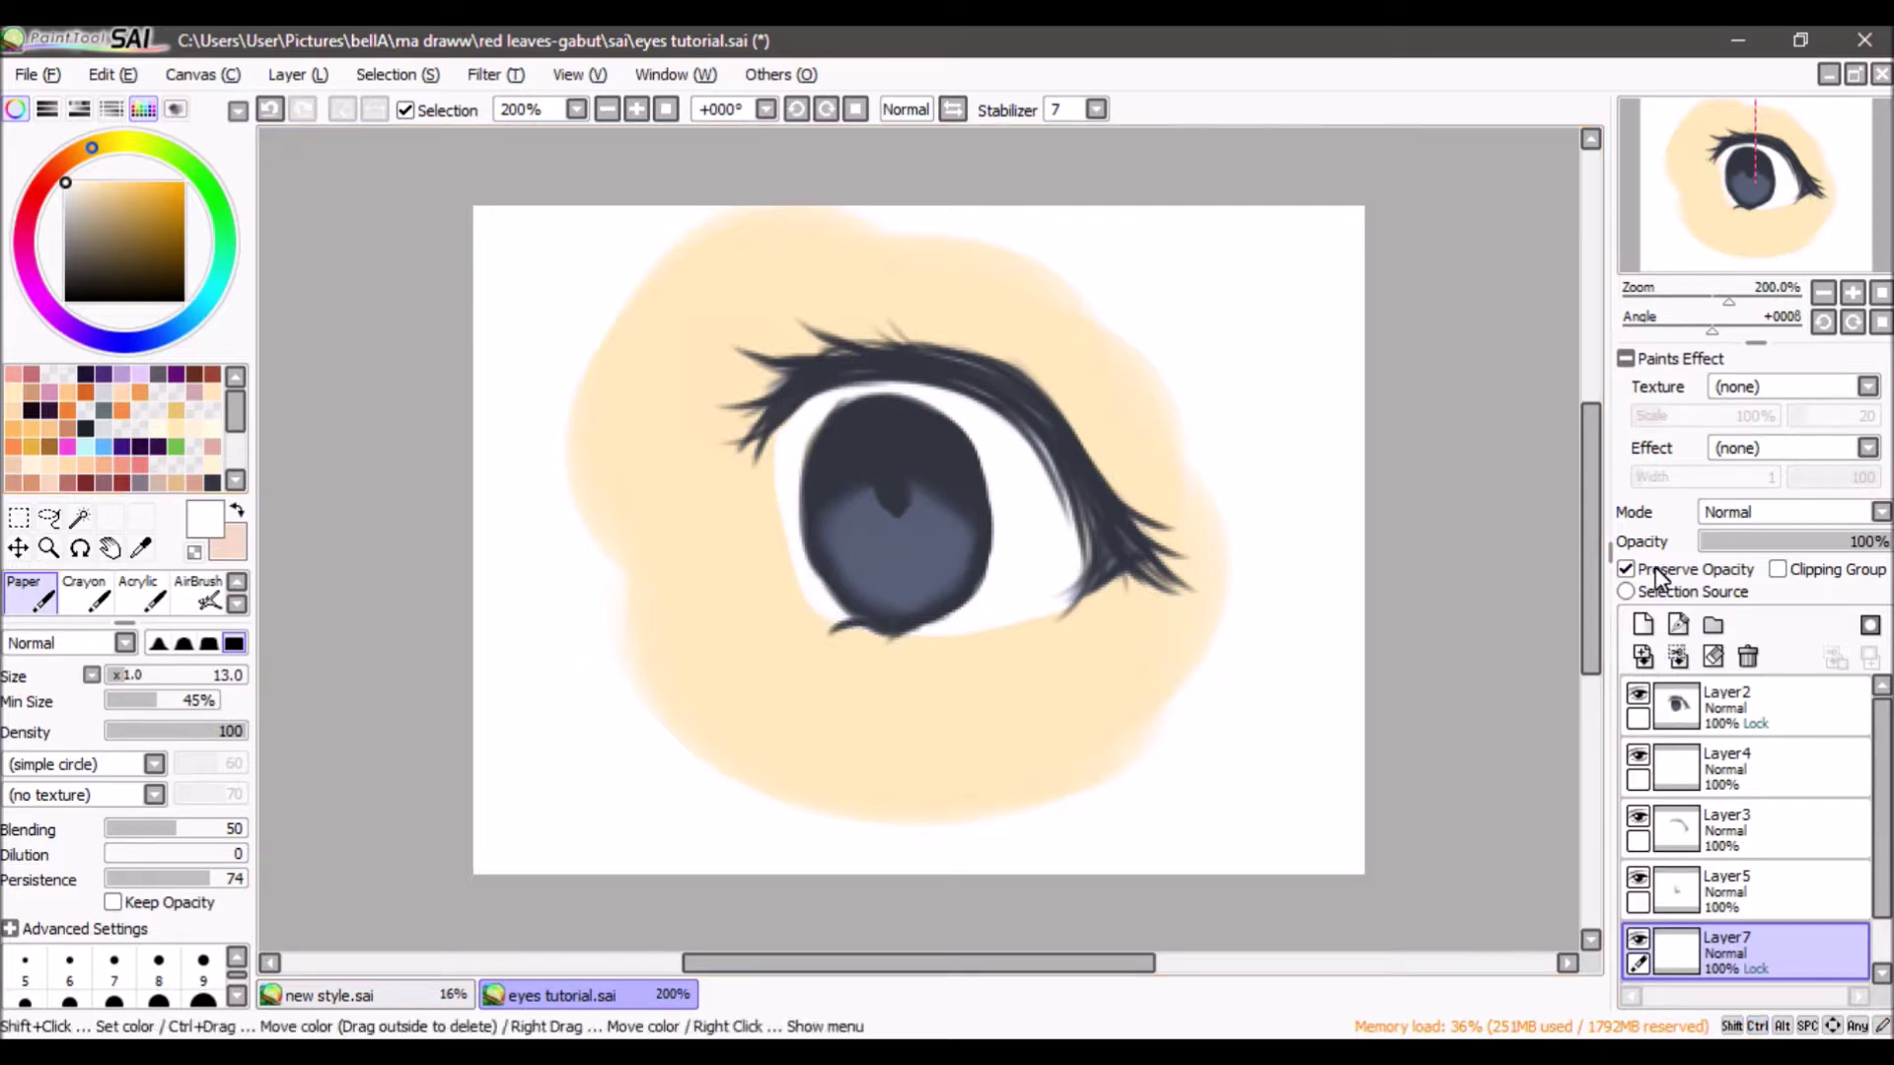
left_click(65, 204)
left_click_drag(975, 510, 1011, 510)
left_click_drag(787, 434, 1036, 432)
mouse_move(976, 510)
left_mouse_down()
mouse_move(1022, 516)
mouse_move(789, 471)
mouse_move(1060, 523)
left_mouse_up()
- Deepen the eye white's shadow under the upper lid with darker greys and brighten its lower outer area with white
left_click(65, 246)
mouse_move(789, 434)
left_mouse_down()
mouse_move(742, 450)
mouse_move(1112, 507)
mouse_move(1109, 531)
mouse_move(761, 414)
mouse_move(1063, 540)
left_mouse_up()
left_click_drag(981, 487, 1073, 536)
left_click(65, 261)
mouse_move(875, 427)
left_mouse_down()
mouse_move(1046, 504)
mouse_move(861, 468)
left_mouse_up()
left_click(65, 183)
mouse_move(1043, 508)
left_mouse_down()
mouse_move(845, 474)
mouse_move(1006, 467)
mouse_move(955, 531)
mouse_move(1046, 566)
left_mouse_up()
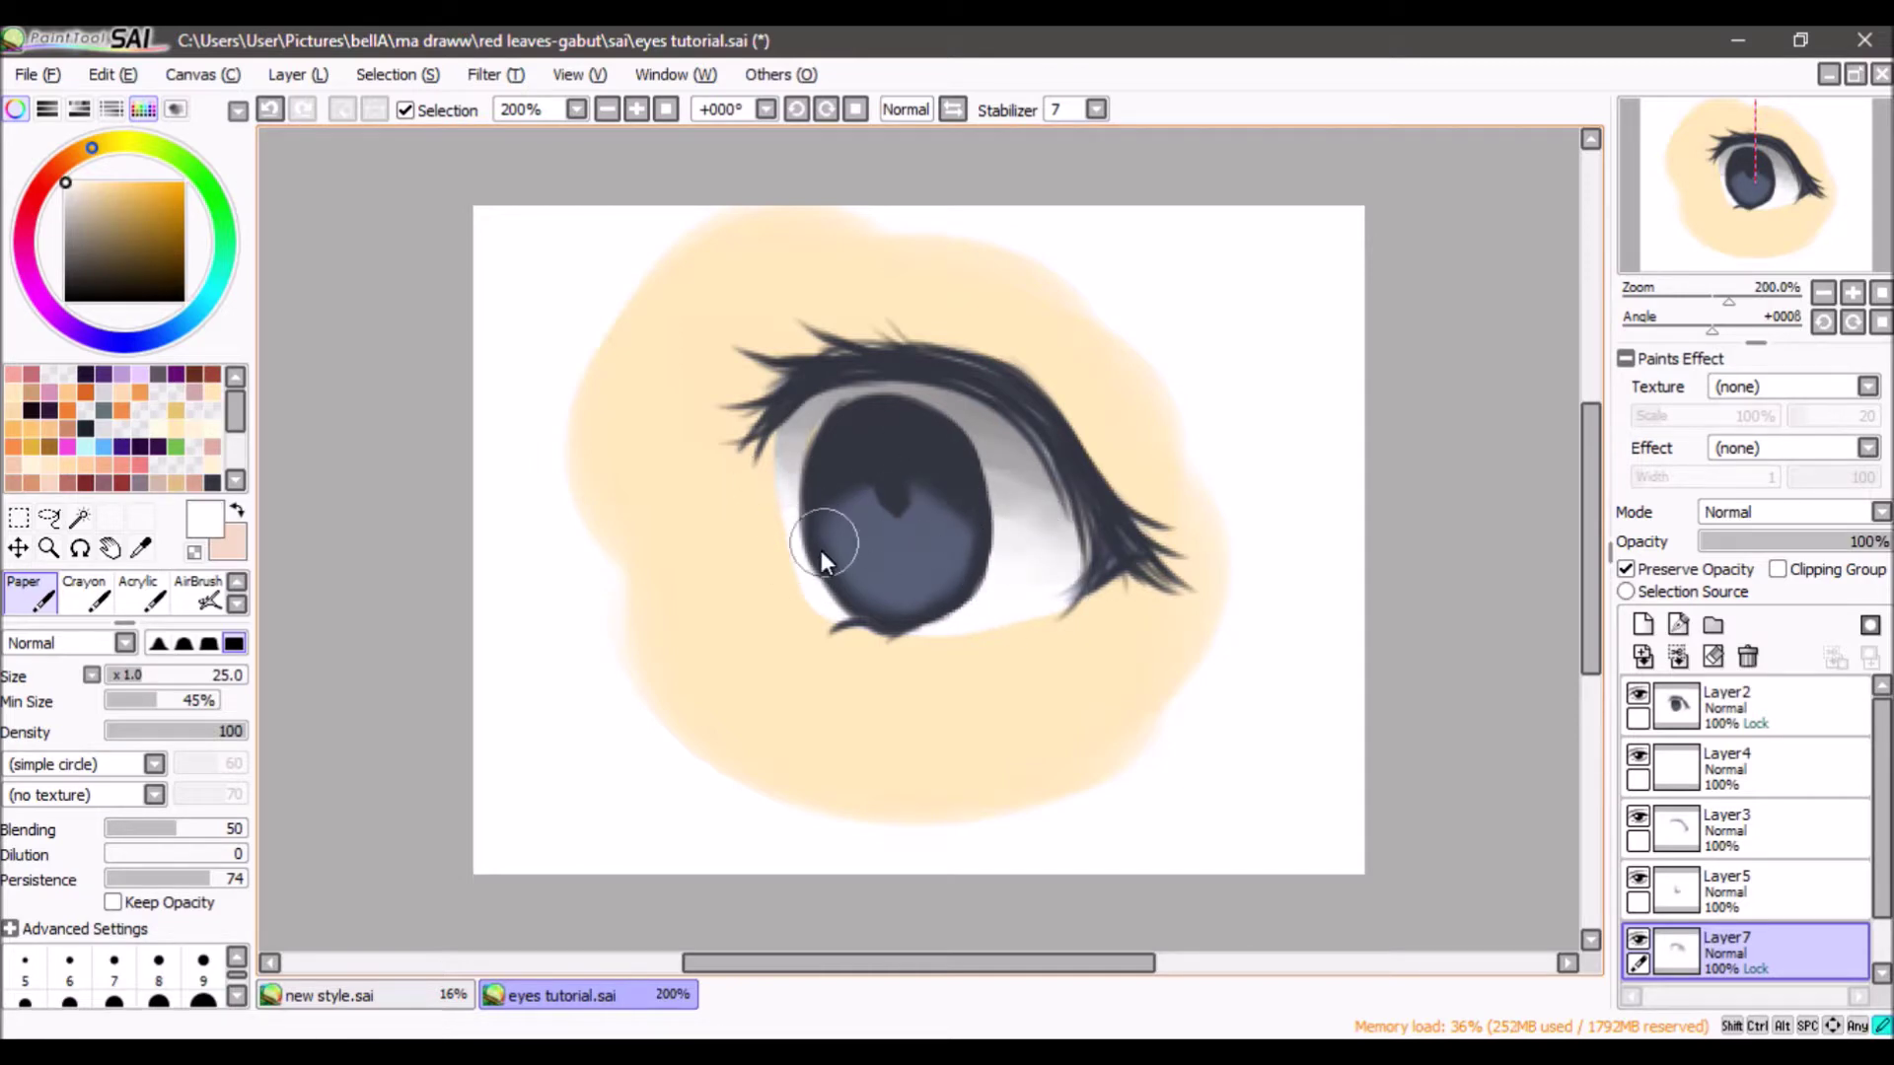
- On Layer2, blend the blue-grey area into the dark iris and paint a soft light-blue reflection across its upper part
left_click(1638, 888)
left_click(1641, 833)
left_click(1643, 769)
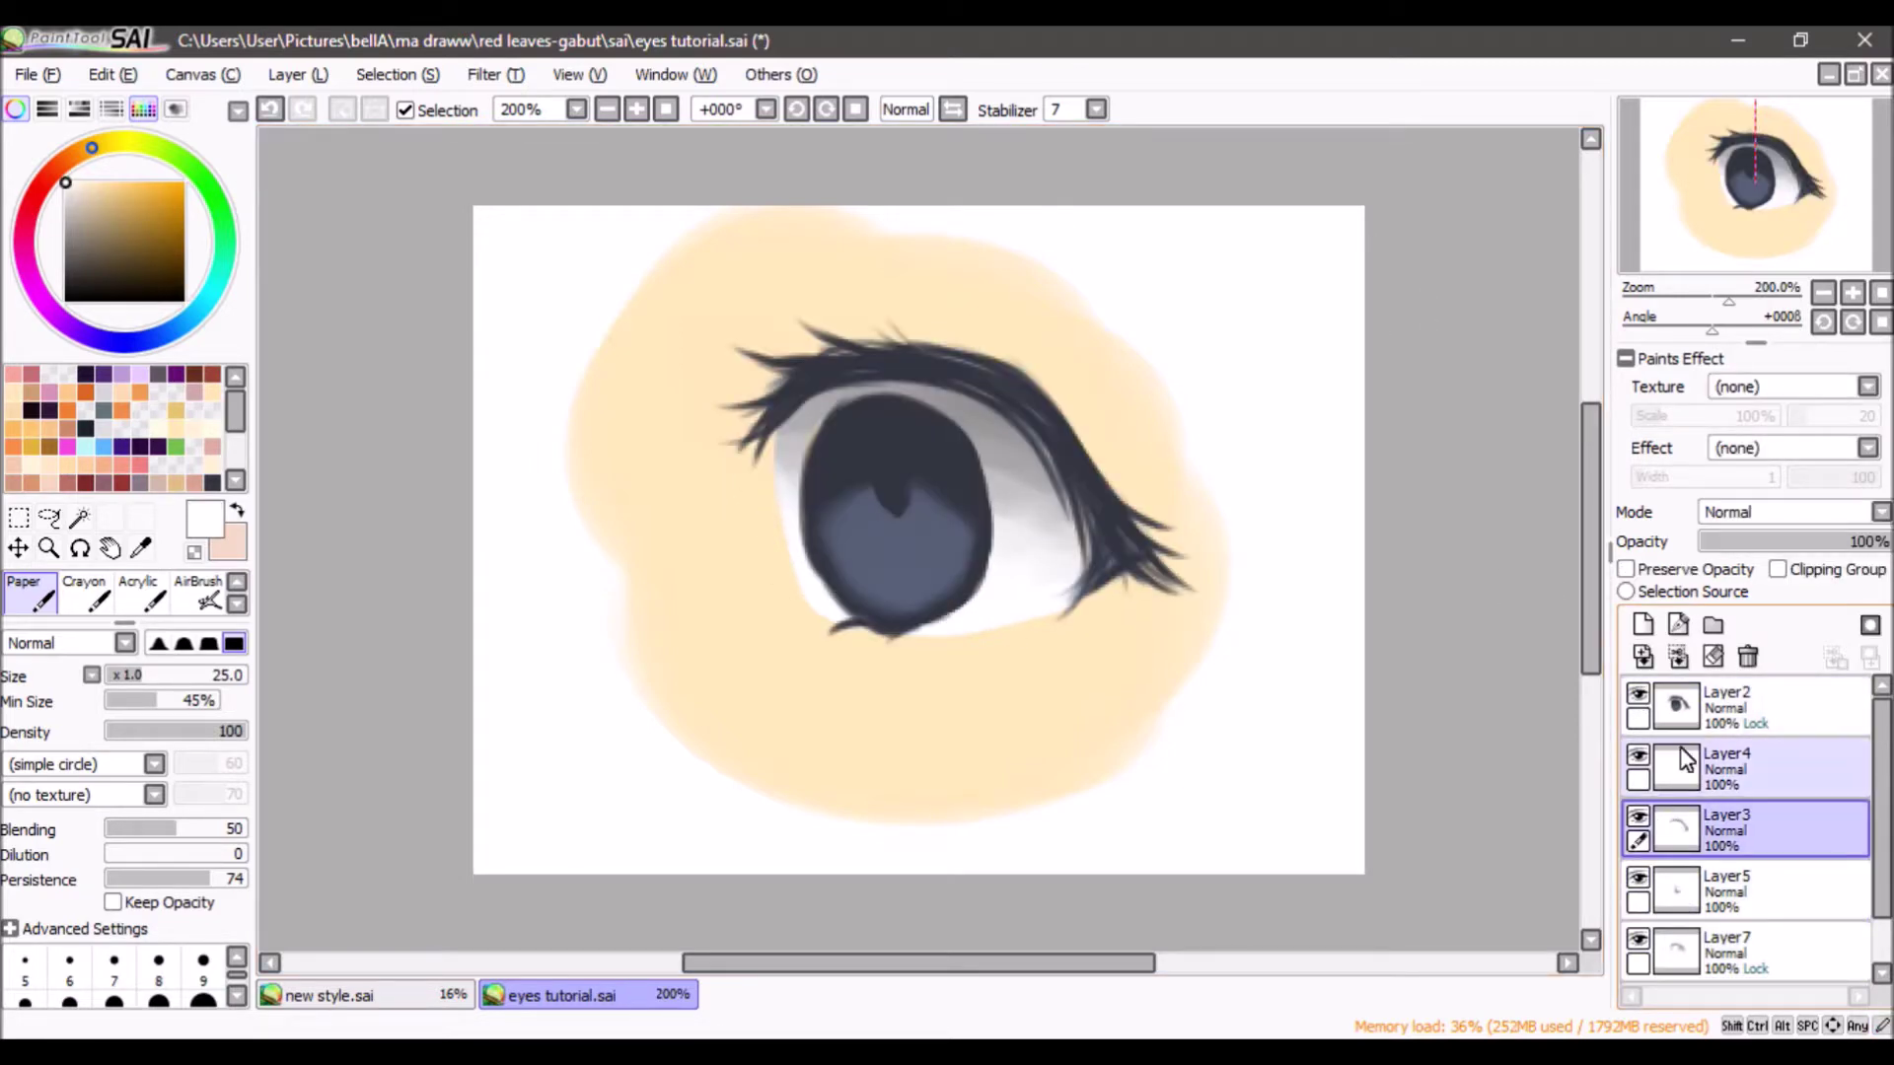
left_click(1684, 718)
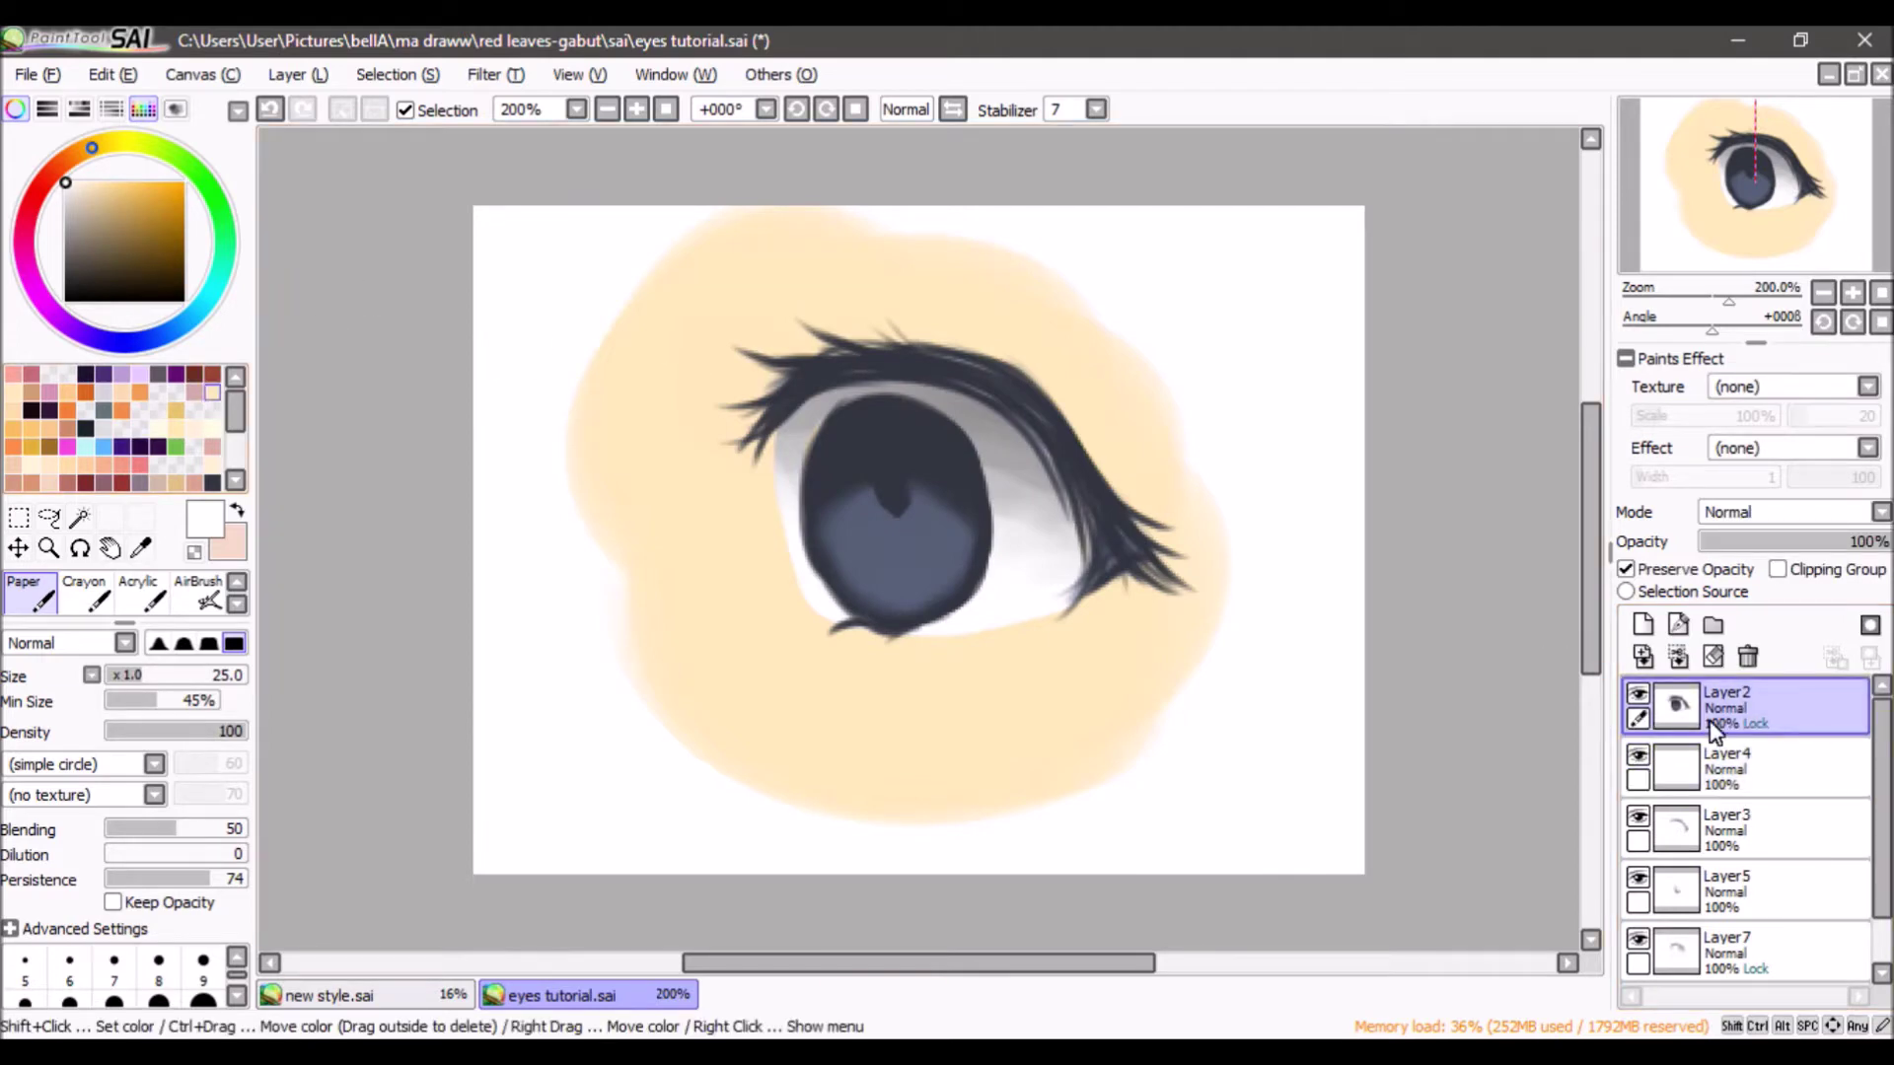
left_click(897, 531, "alt")
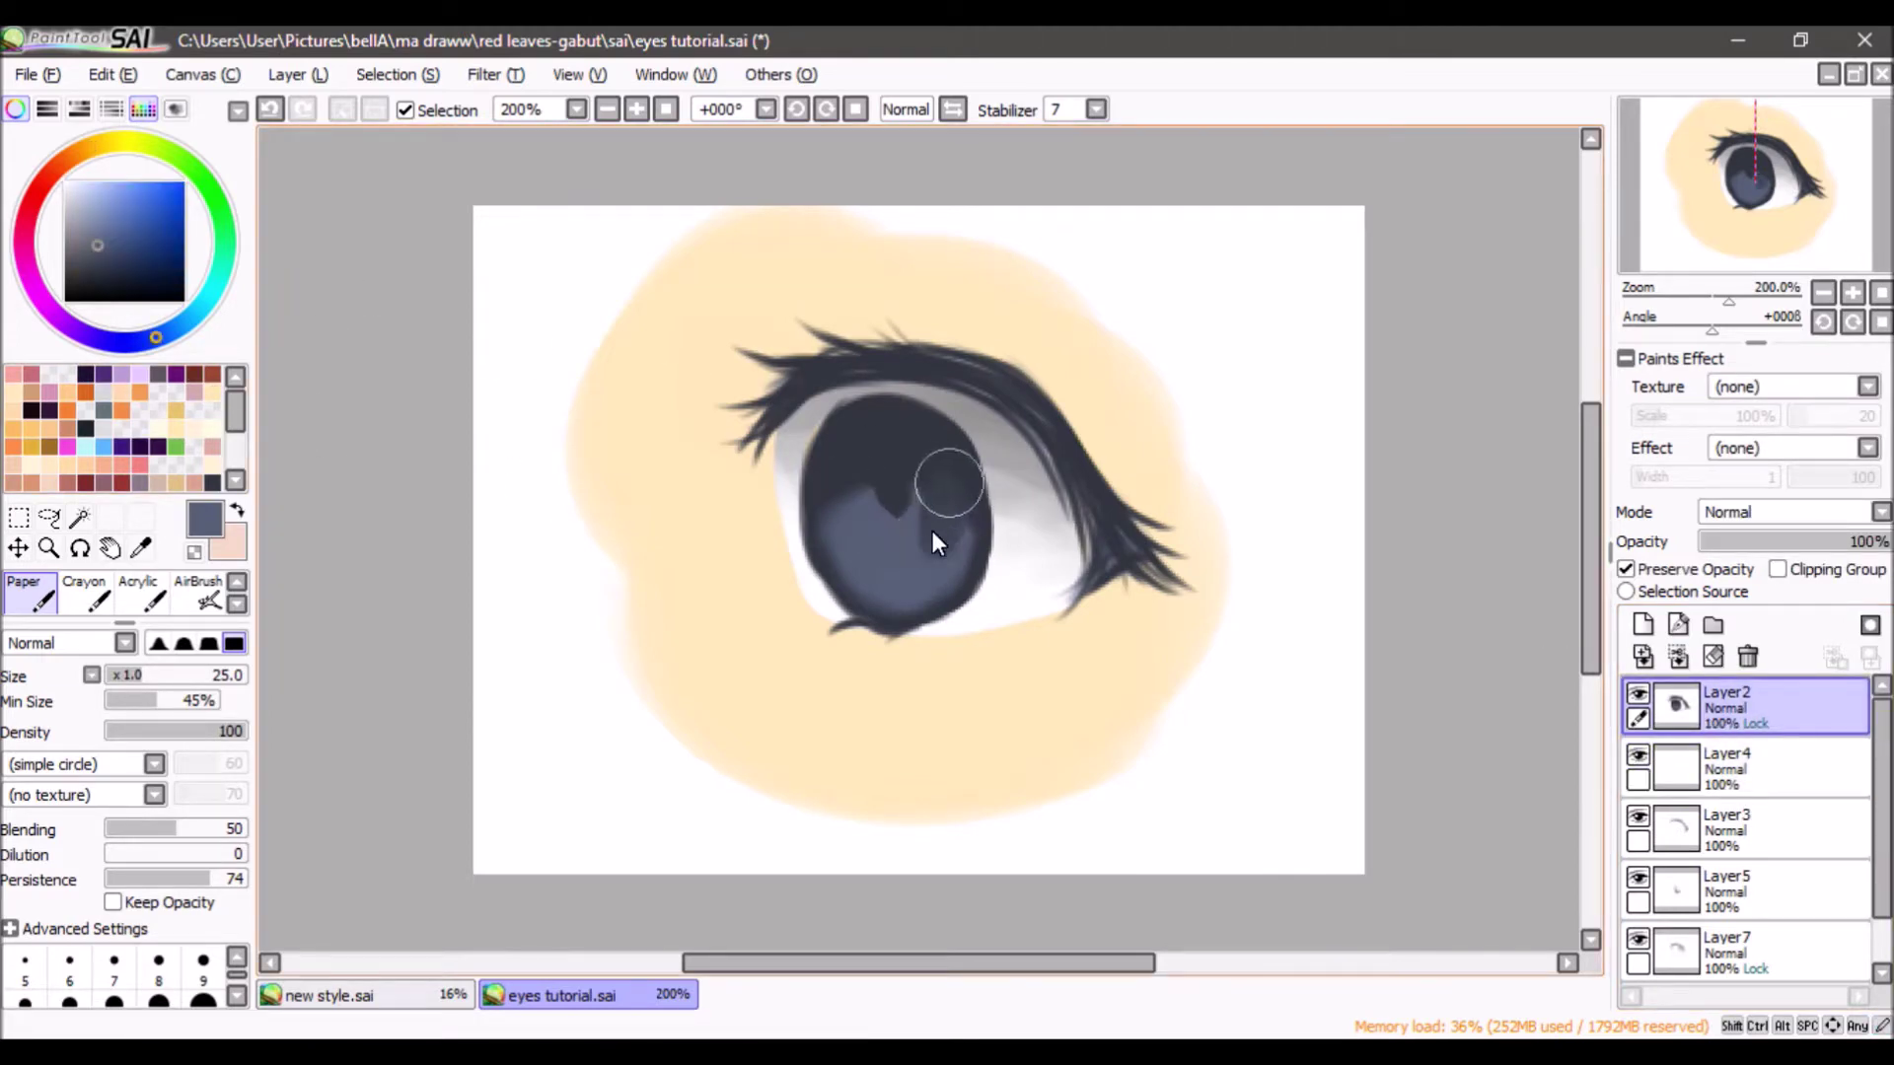
left_click_drag(845, 477, 925, 547)
key("ctrl+z")
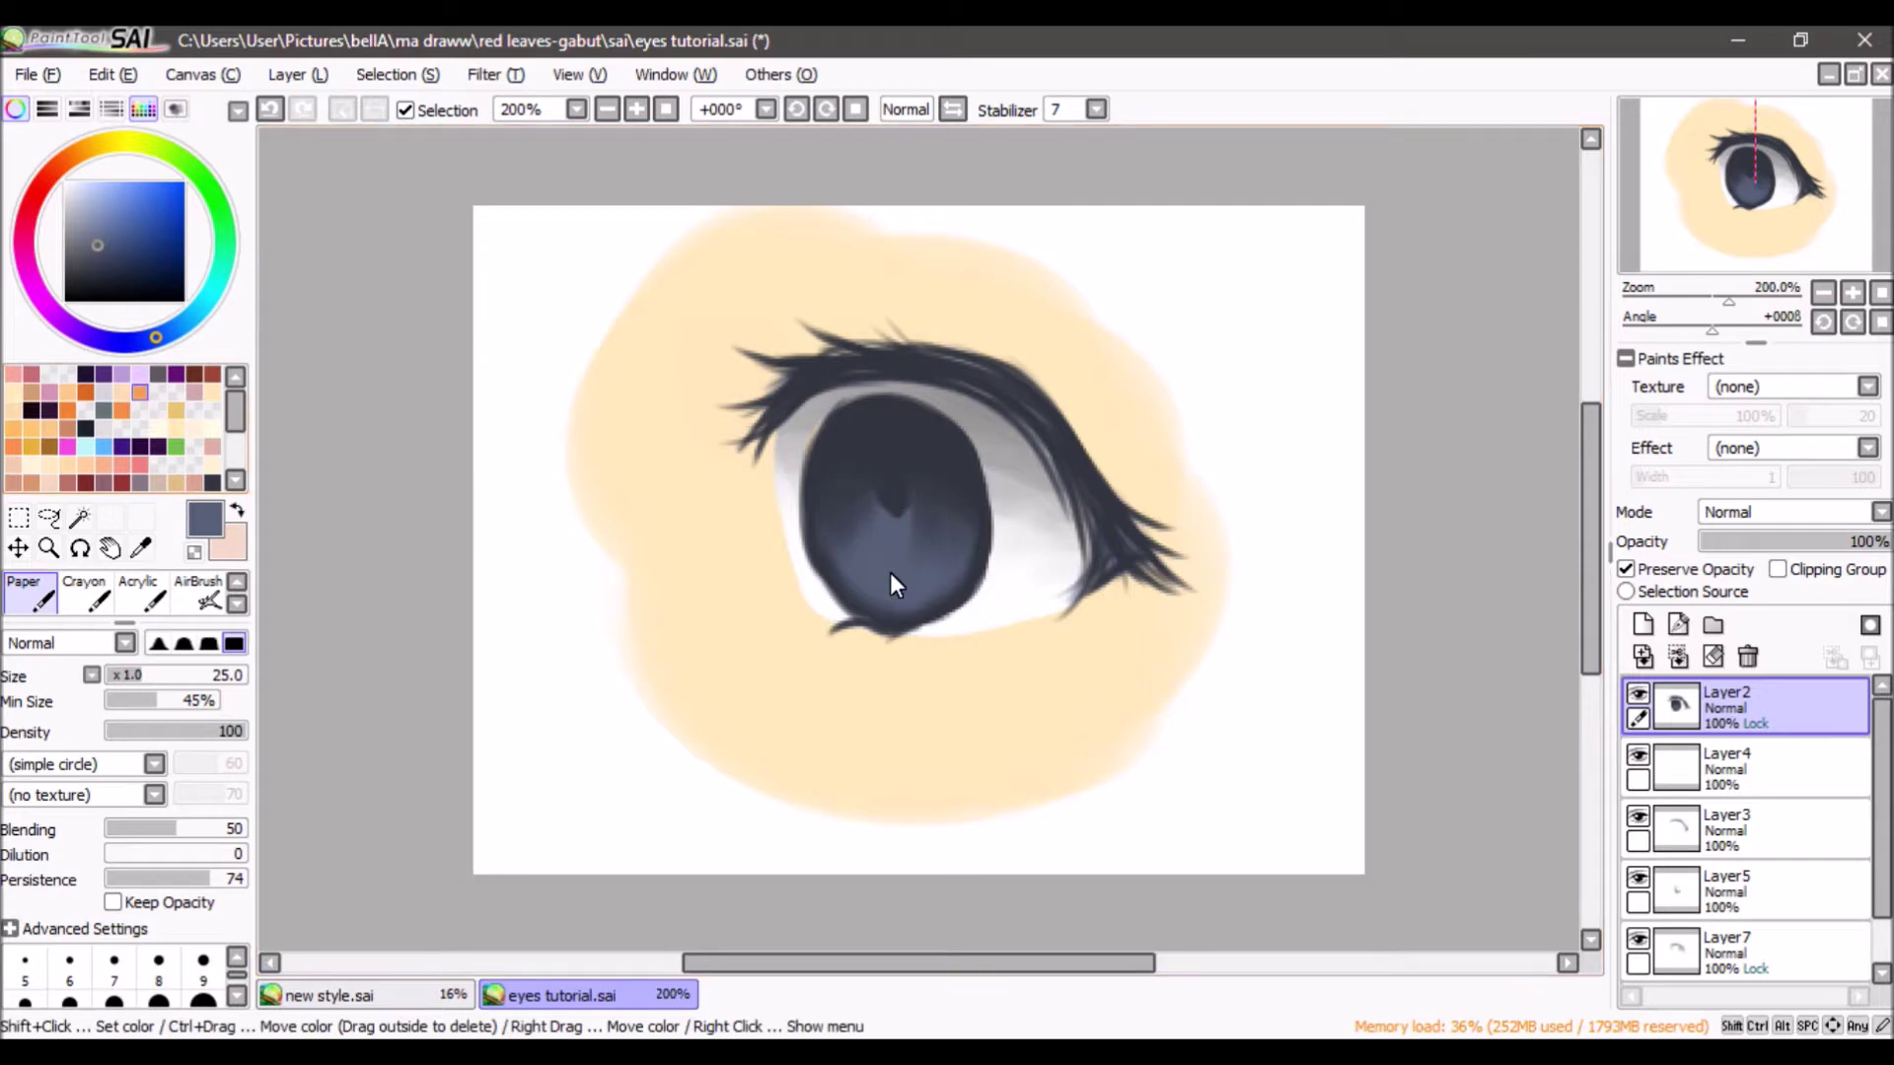
left_click(93, 204)
left_click_drag(874, 418, 842, 446)
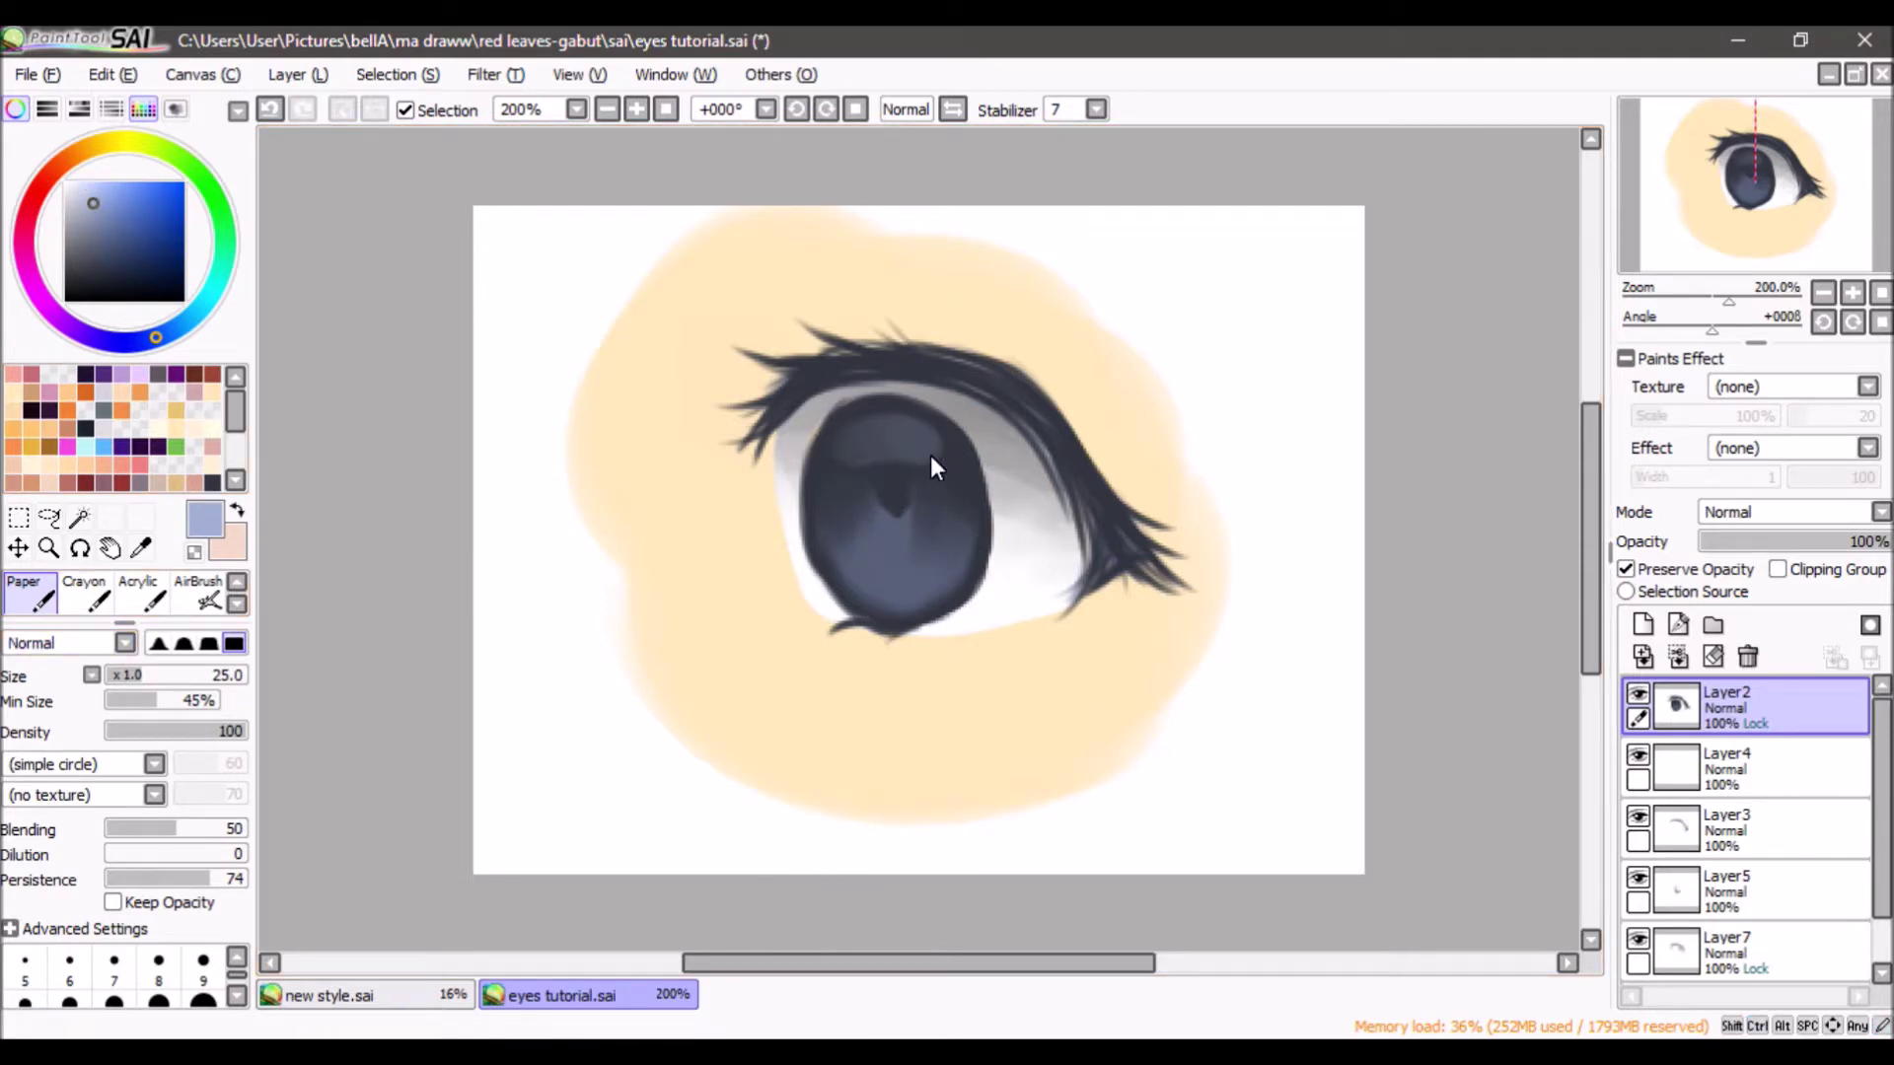
- Add a Screen layer on top and paint near-white highlights on the inner upper part of the iris
left_click(1643, 625)
left_click(1756, 512)
left_click(1744, 583)
left_click(73, 181)
mouse_move(839, 424)
left_mouse_down()
mouse_move(821, 484)
mouse_move(860, 503)
left_mouse_up()
key("ctrl+z")
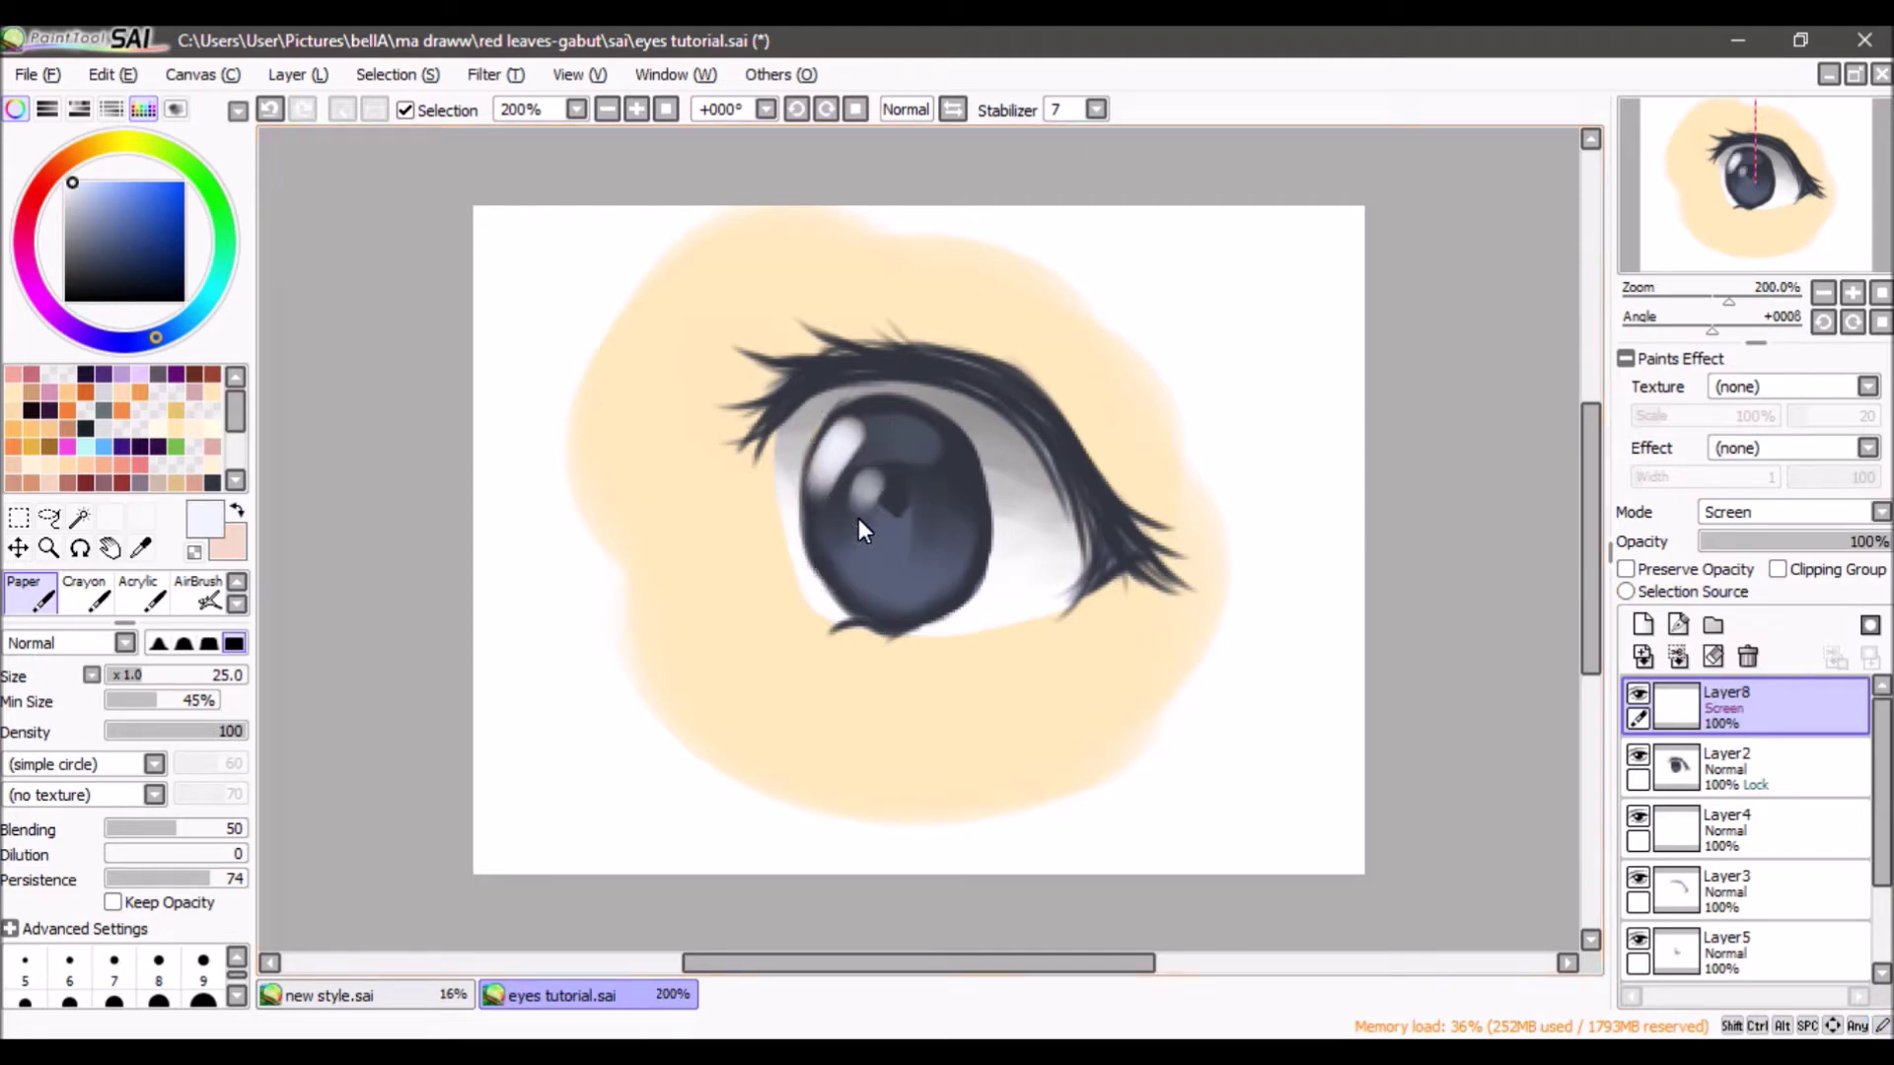
- Add another Screen layer, paint a soft medium-blue glow on the lower iris, and set the layer's opacity to 62%
left_click(109, 223)
left_click(1642, 625)
left_click(1786, 512)
left_click(1736, 572)
mouse_move(858, 584)
left_mouse_down()
mouse_move(937, 577)
mouse_move(838, 562)
mouse_move(945, 532)
left_mouse_up()
key("c")
left_click_drag(1882, 541, 1868, 552)
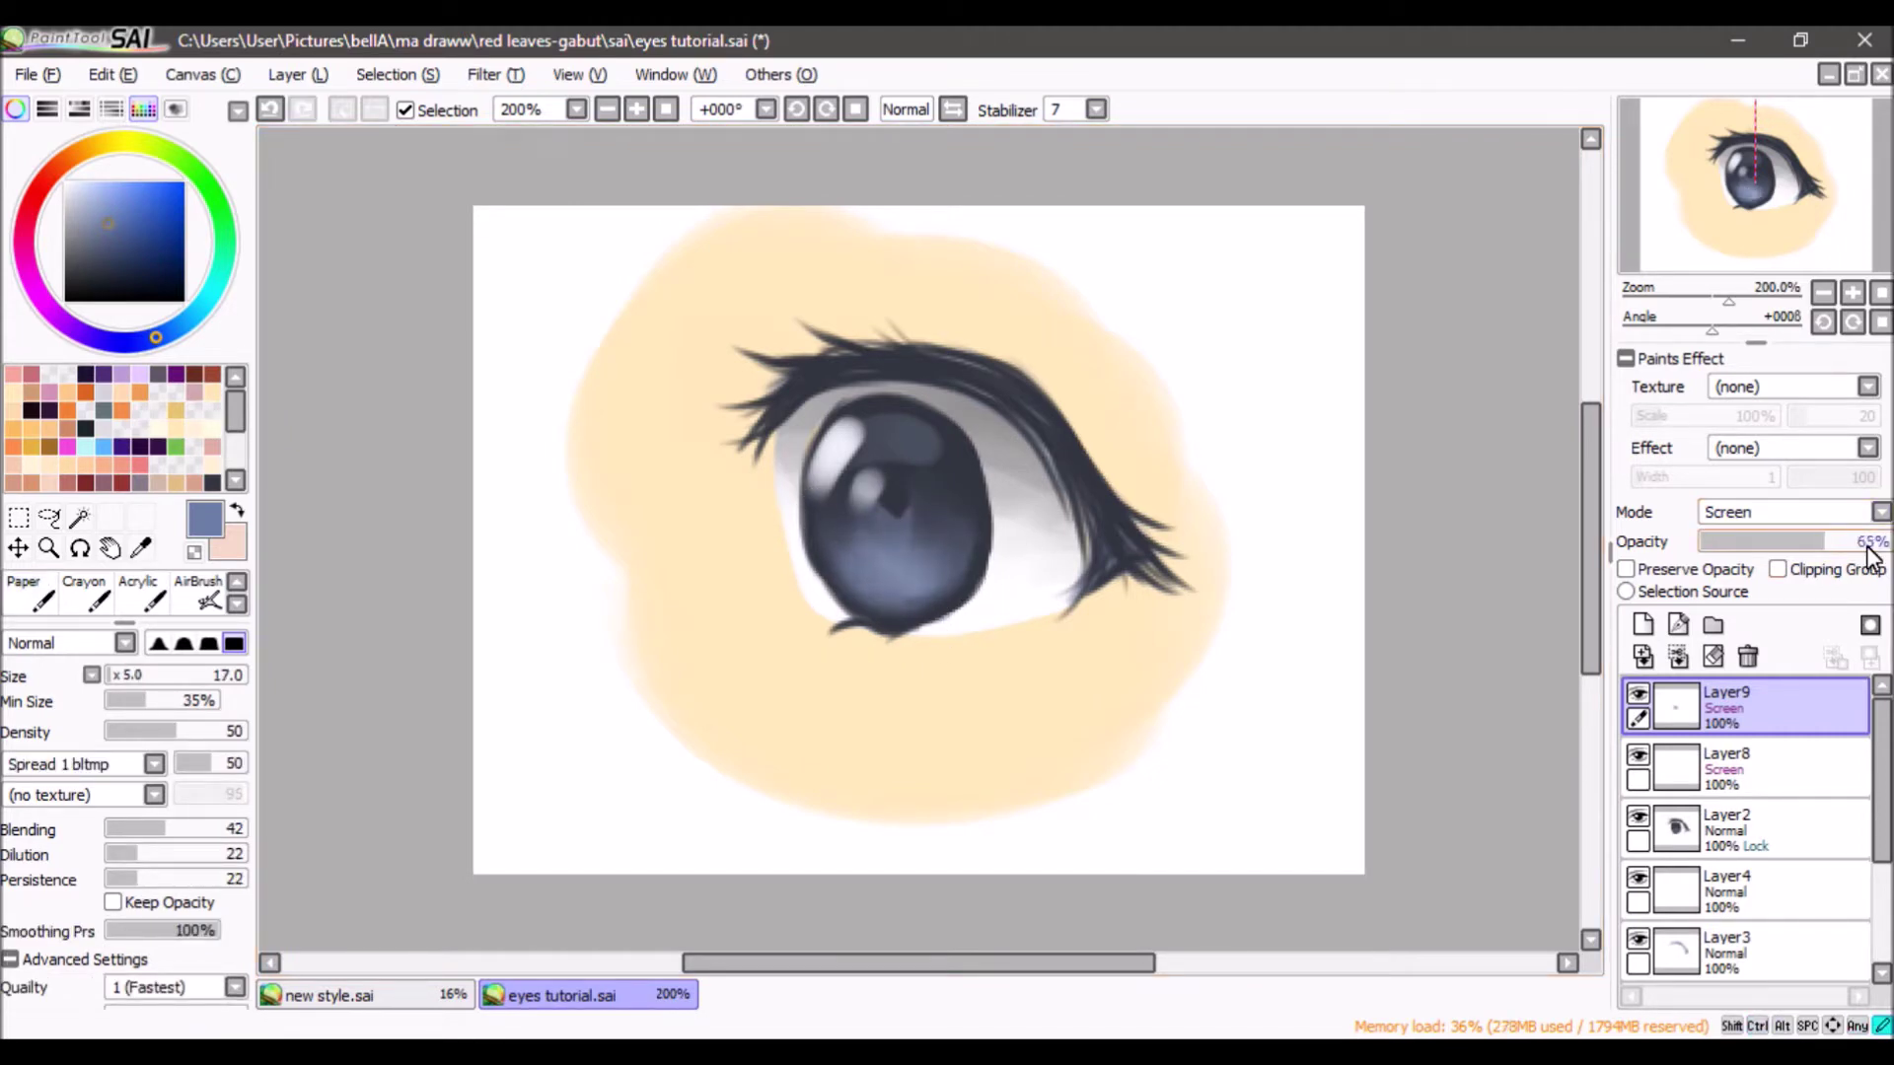
- Add a Normal layer on top and paint a pale reflected streak at the outer edge of the iris
left_click(1643, 625)
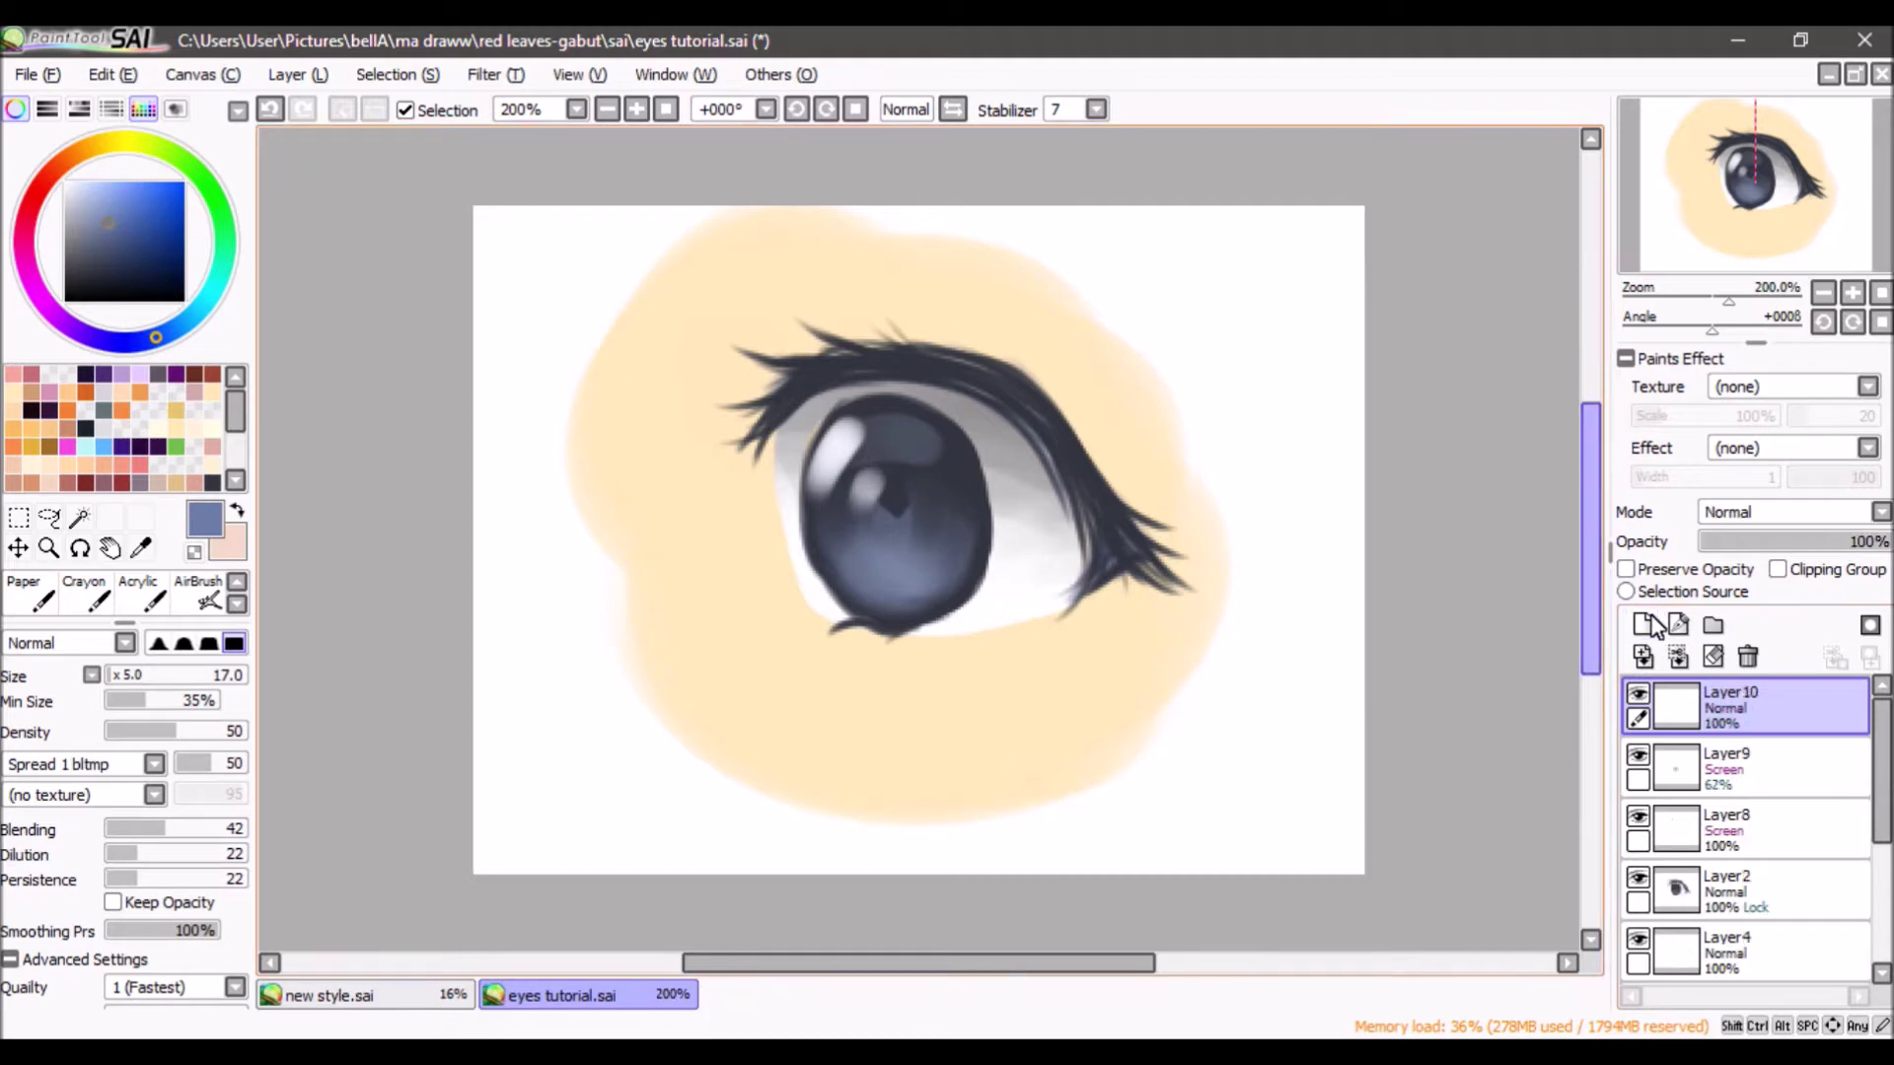
left_click(967, 517, "alt")
key("v")
mouse_move(955, 521)
left_mouse_down()
mouse_move(1078, 558)
mouse_move(957, 524)
mouse_move(1008, 514)
left_mouse_up()
key("ctrl+z")
key("b")
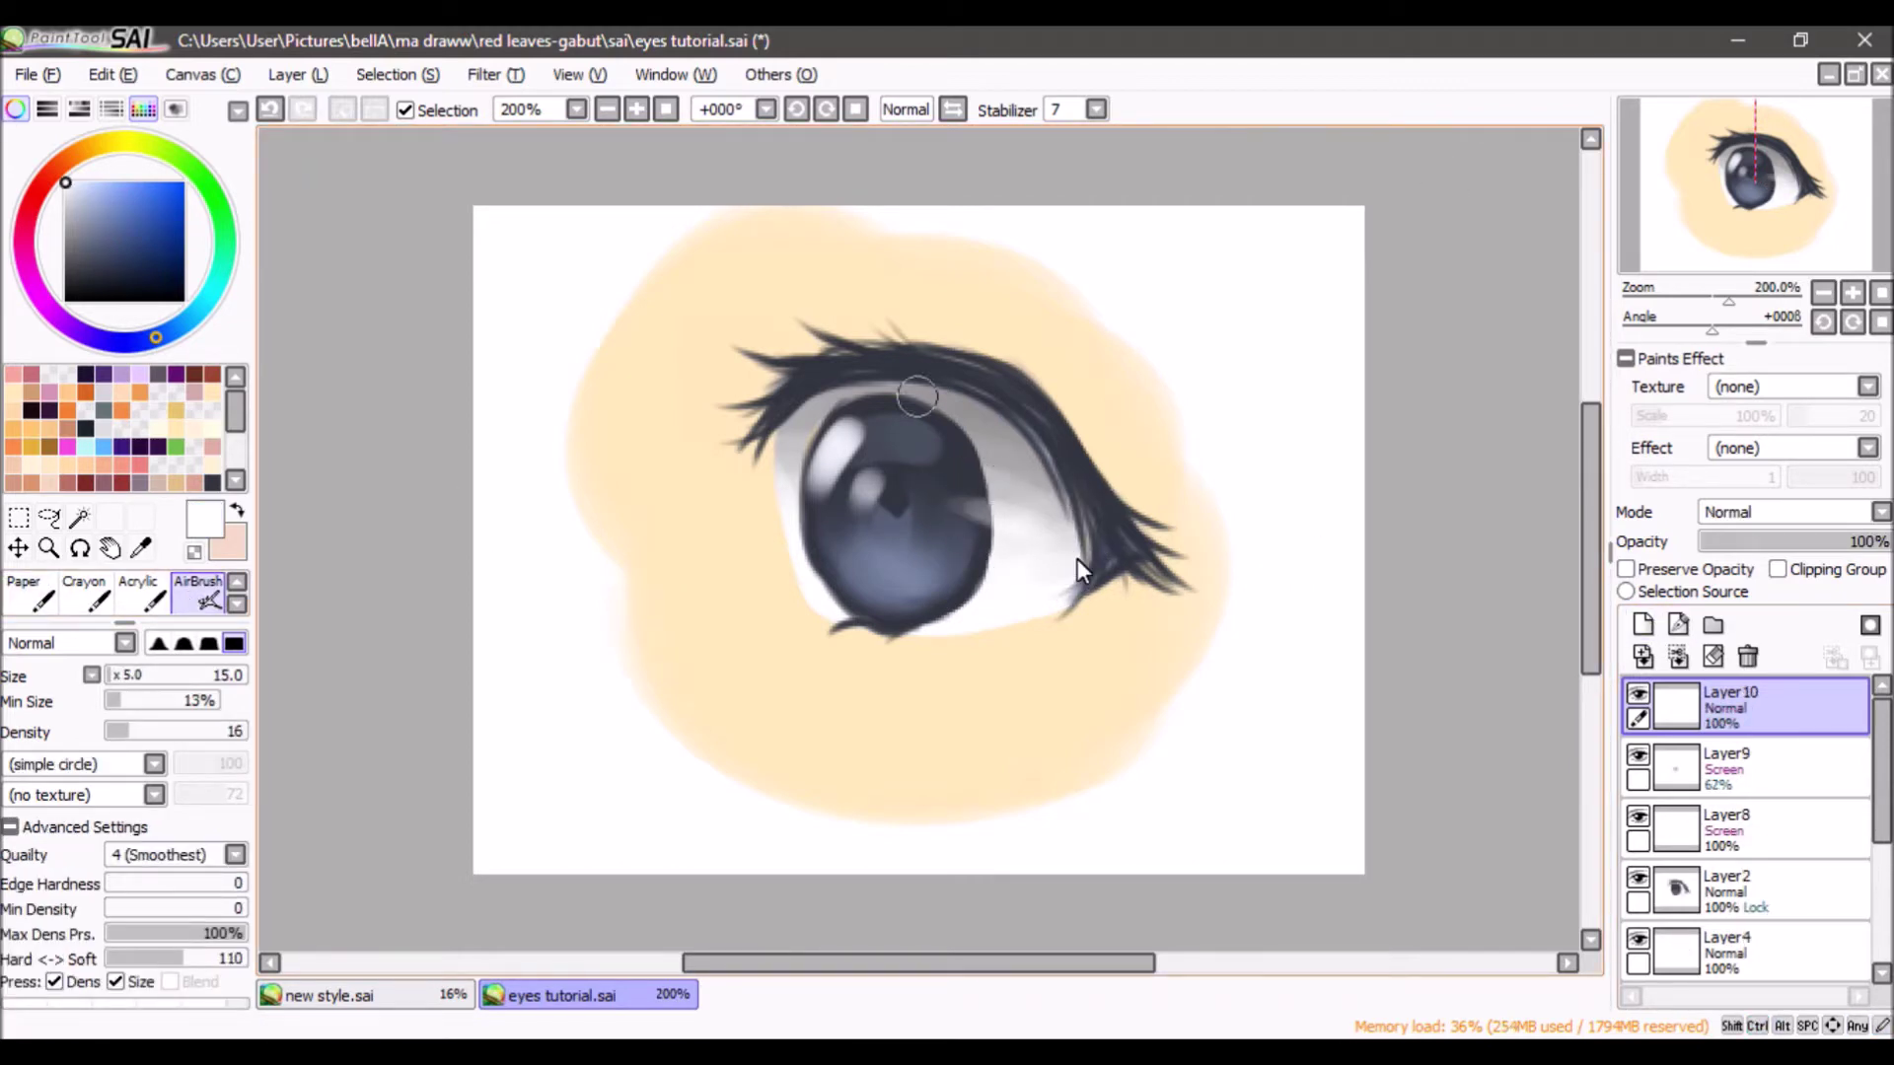
- On Layer2, airbrush a brighter blue tint onto the inner and outer ends and upper edge of the lashes
left_click(1823, 293)
left_click(1823, 293)
left_click(1852, 293)
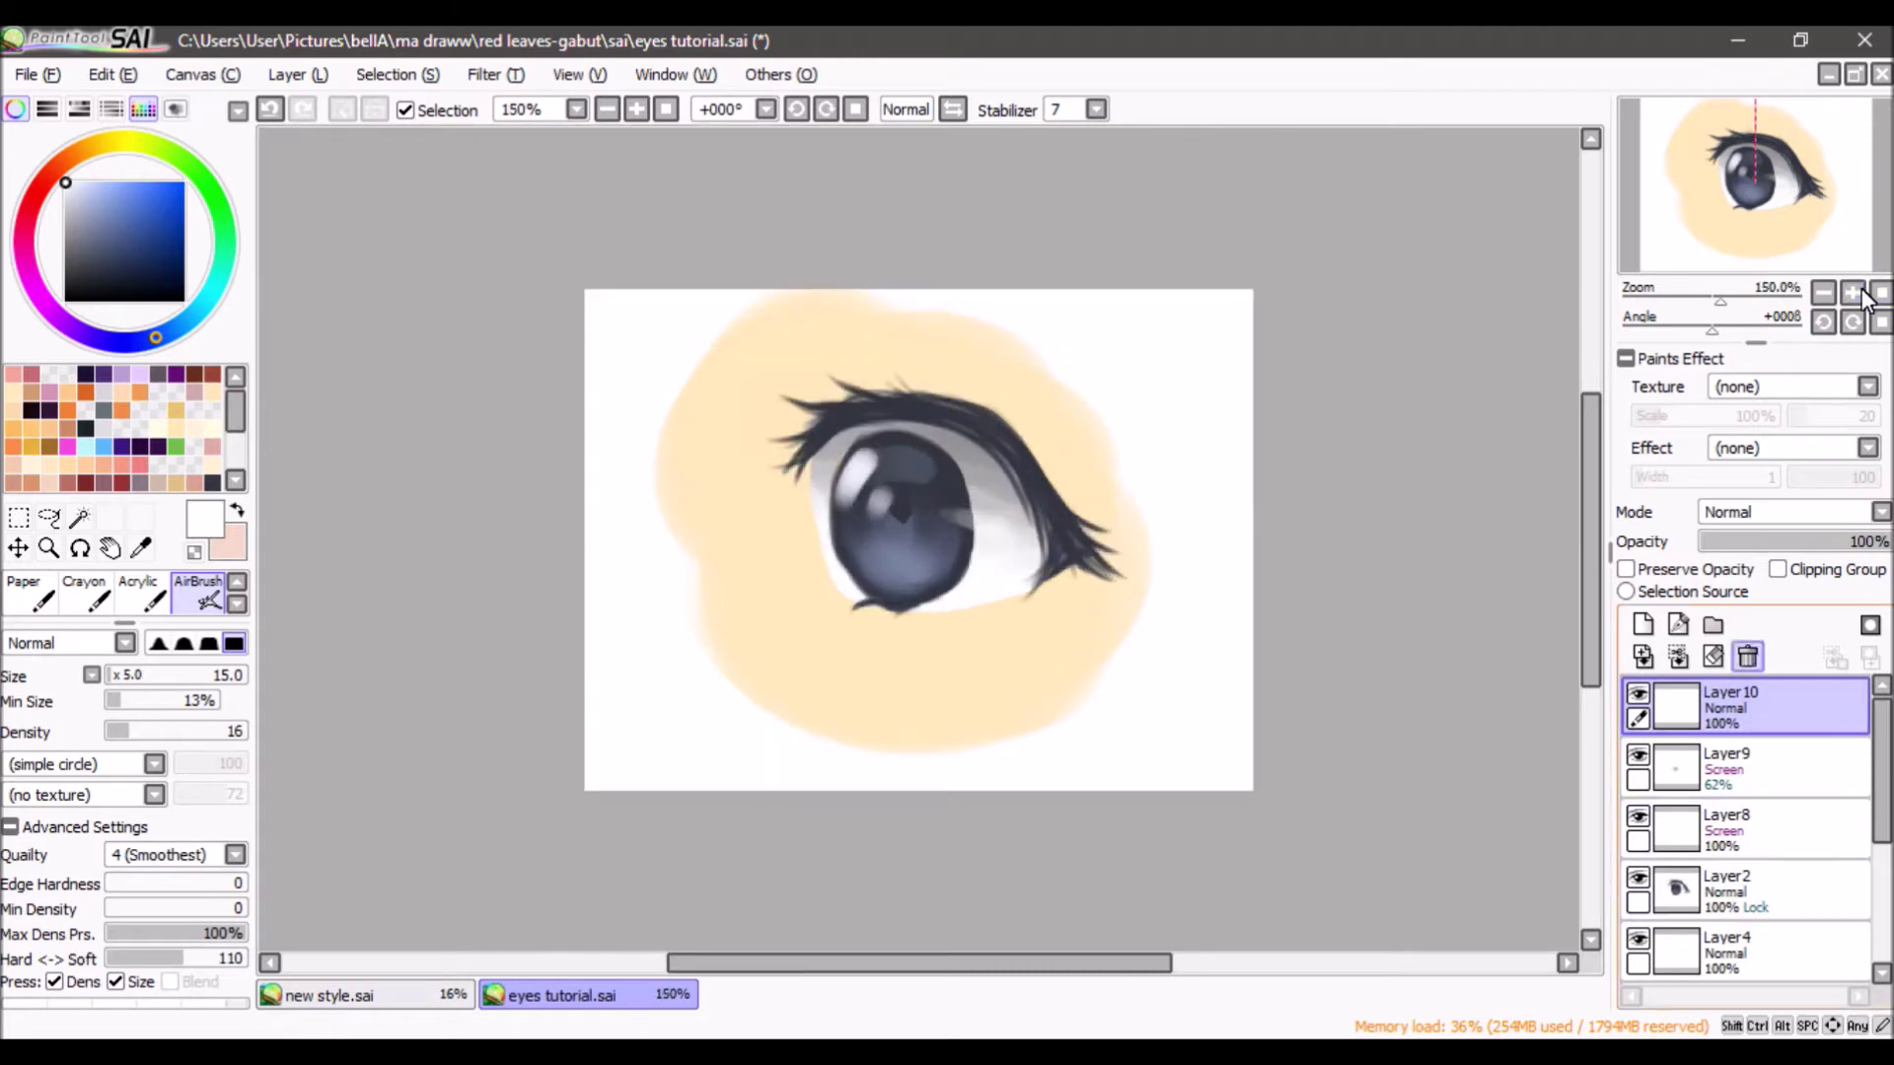
left_click(1724, 888)
left_click(786, 474, "alt")
left_click_drag(799, 454, 891, 393)
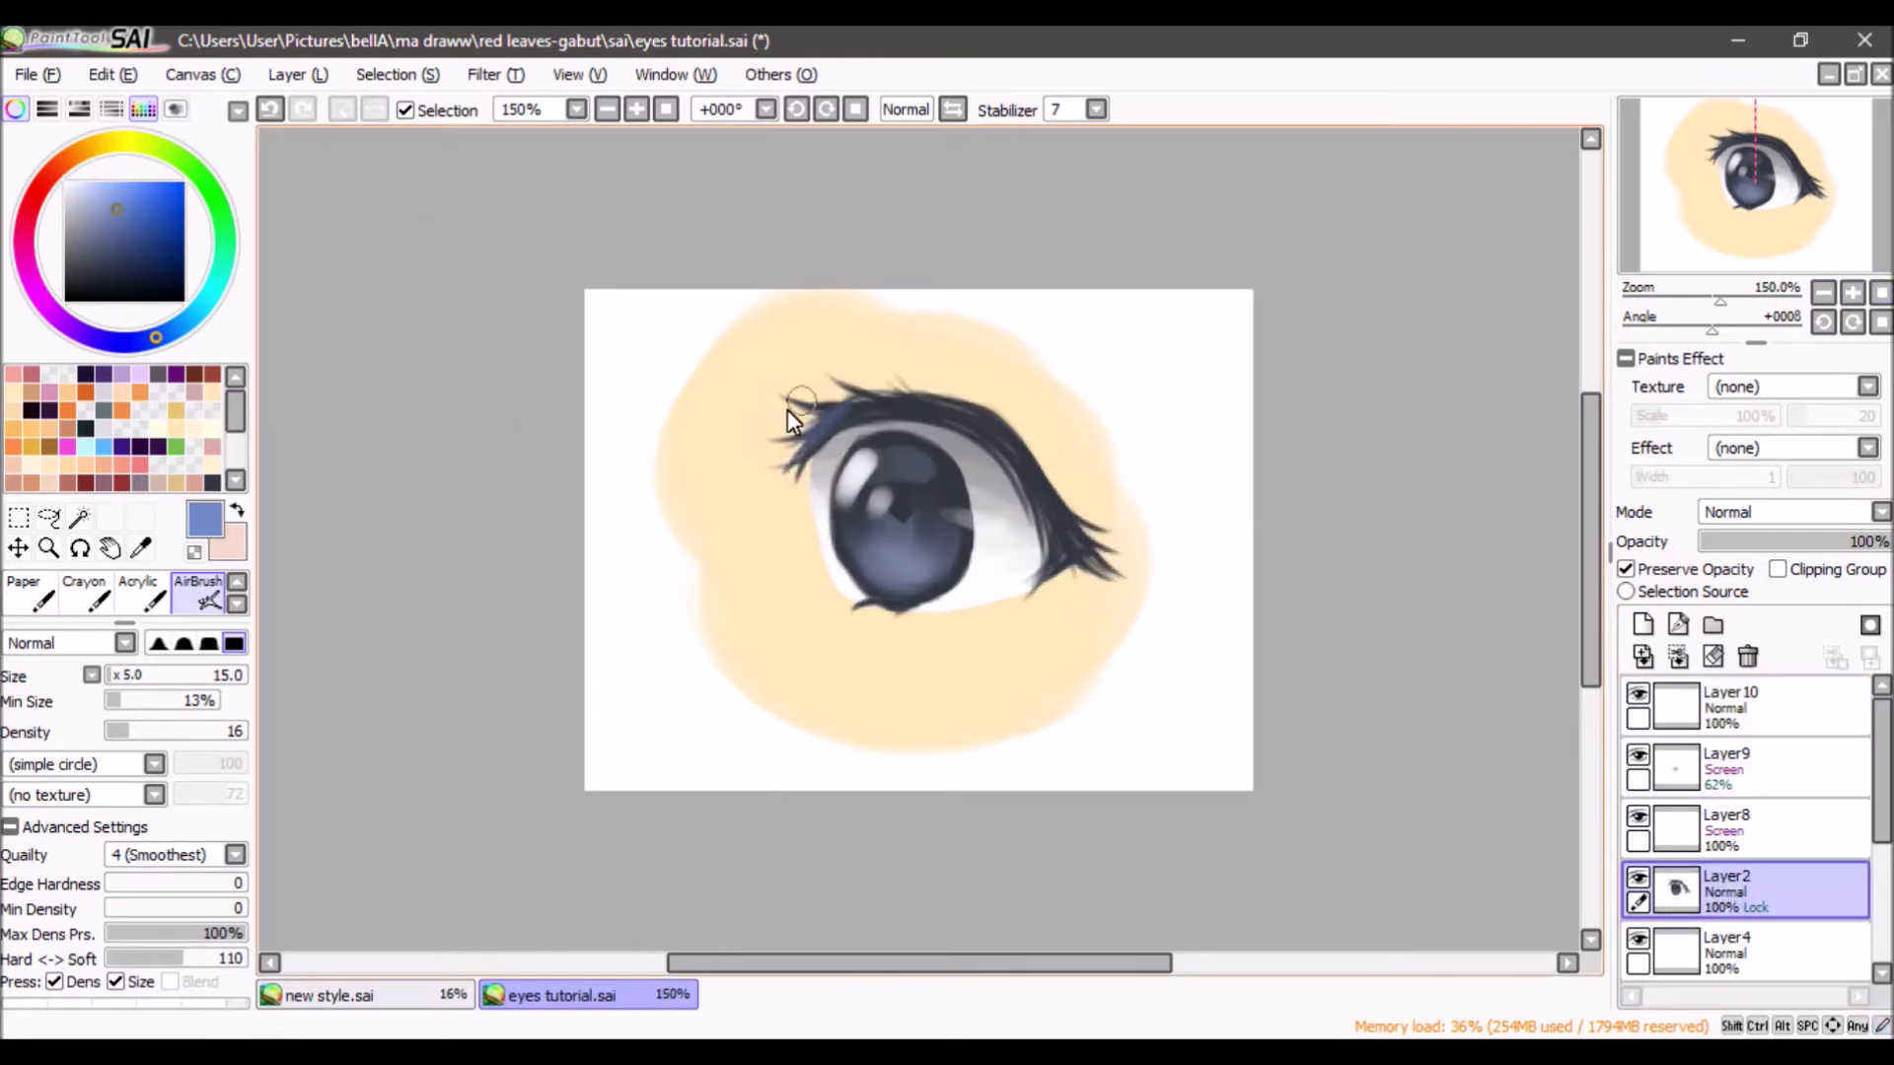
left_click_drag(1115, 570, 1068, 531)
mouse_move(893, 403)
left_mouse_down()
mouse_move(988, 436)
mouse_move(1026, 474)
left_mouse_up()
- Sample the dark lash colour and blend the blue tint at the outer corner with the Blur brush
right_click(974, 418)
key("c")
left_click_drag(1061, 538, 1103, 569)
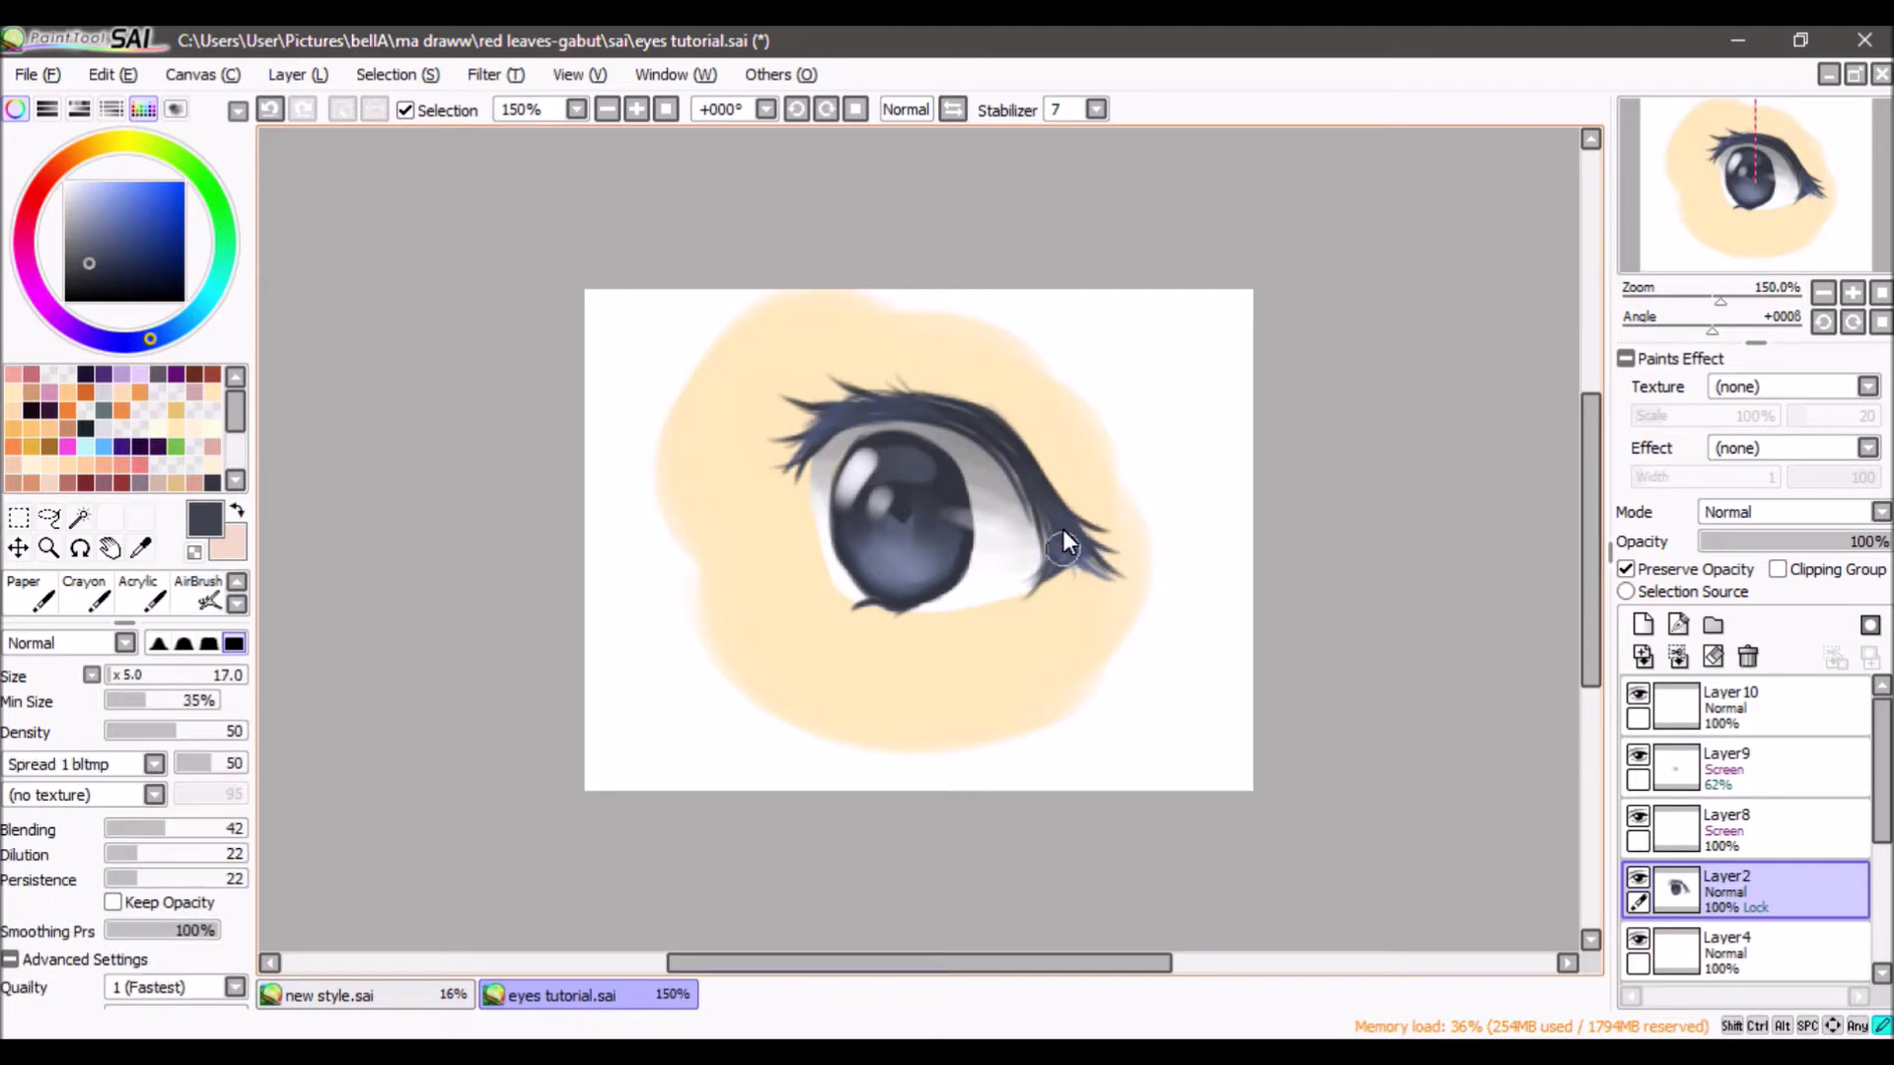
- Choose a near-black blue and darken the inner edge of the iris outline with a thin size 2 brush
left_click(70, 286)
left_click(112, 284)
left_click_drag(143, 329, 123, 341)
left_click(112, 291)
left_click(637, 110)
left_click(637, 110)
key("v")
left_click_drag(750, 537, 774, 627)
key("n")
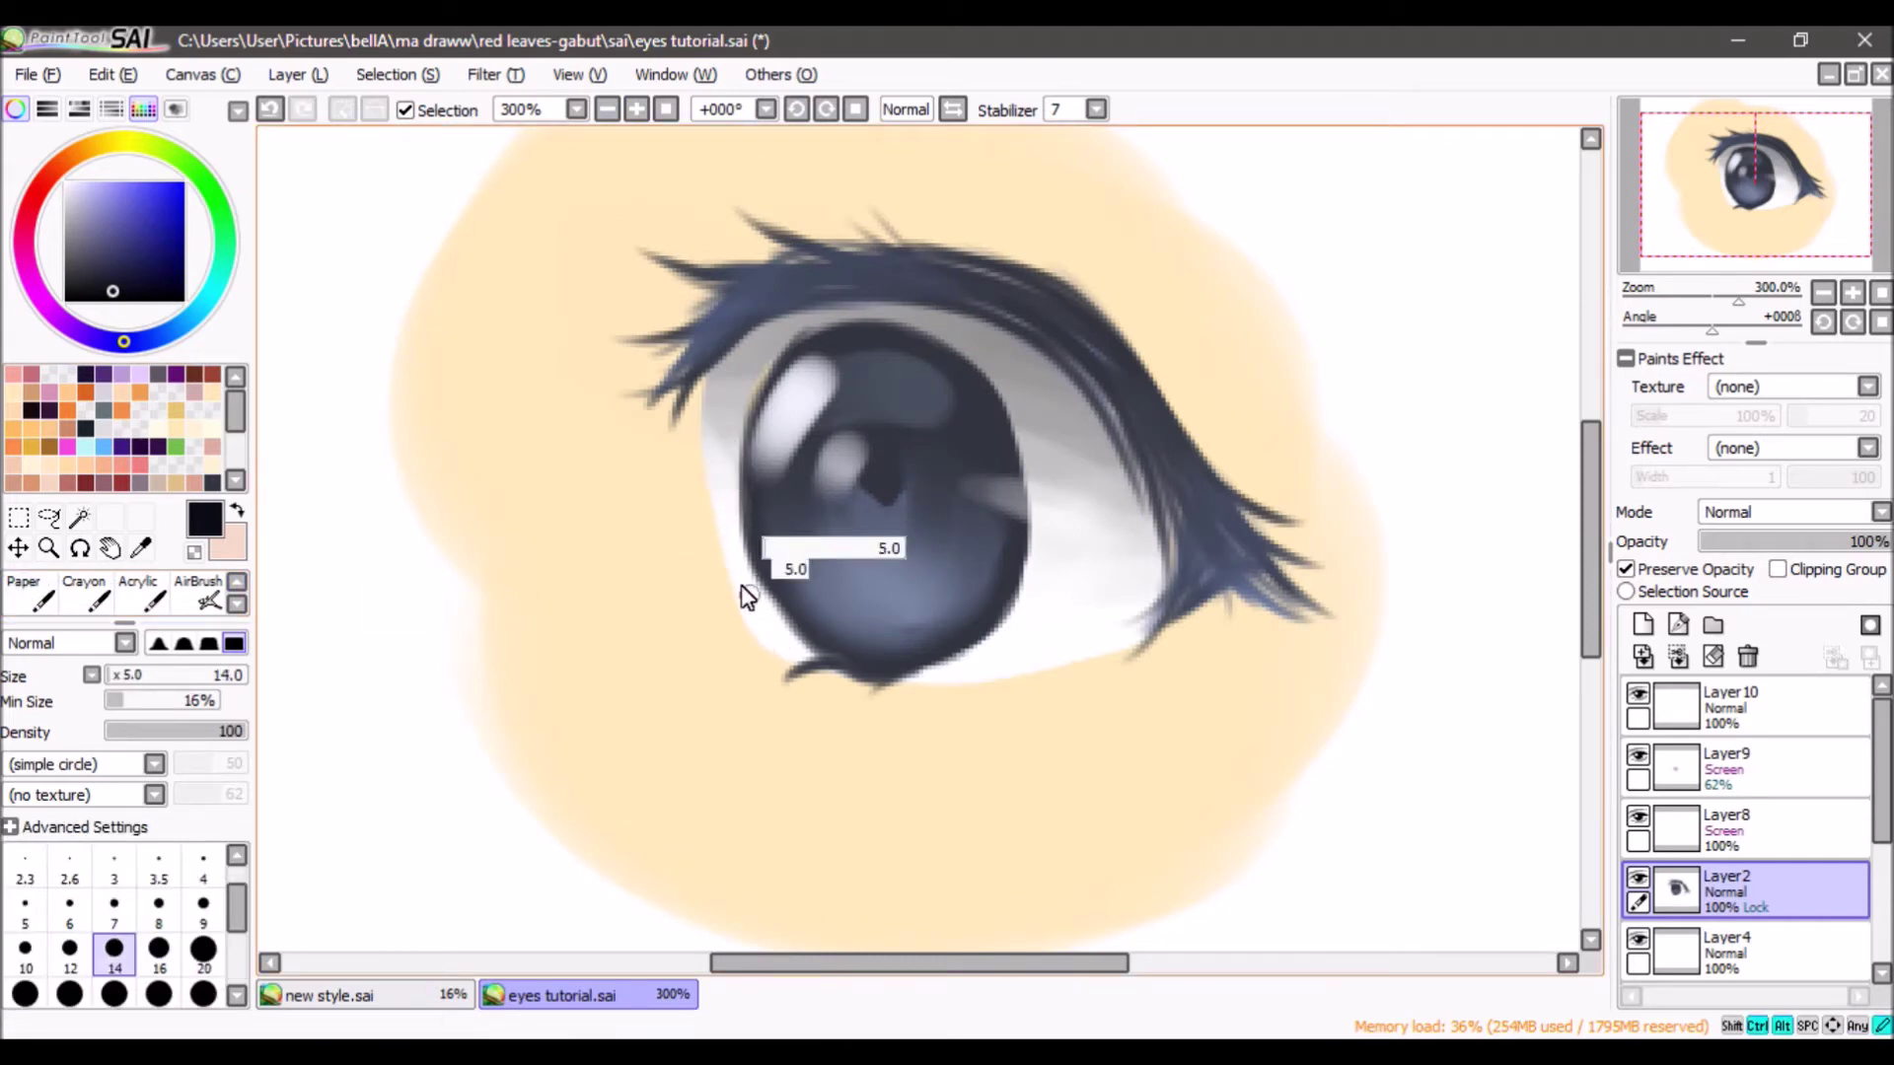
left_click_drag(761, 481, 795, 634)
left_click_drag(790, 368, 749, 465)
- Trace the upper, outer and lower edges of the iris with the same thin near-black line
mouse_move(782, 351)
left_mouse_down()
mouse_move(821, 335)
mouse_move(968, 365)
left_mouse_up()
mouse_move(955, 353)
left_mouse_down()
mouse_move(987, 385)
mouse_move(1004, 616)
left_mouse_up()
key("ctrl+z")
mouse_move(801, 341)
left_mouse_down()
mouse_move(886, 327)
mouse_move(1019, 549)
left_mouse_up()
mouse_move(772, 592)
left_mouse_down()
mouse_move(790, 631)
mouse_move(856, 673)
left_mouse_up()
left_click_drag(822, 645, 831, 652)
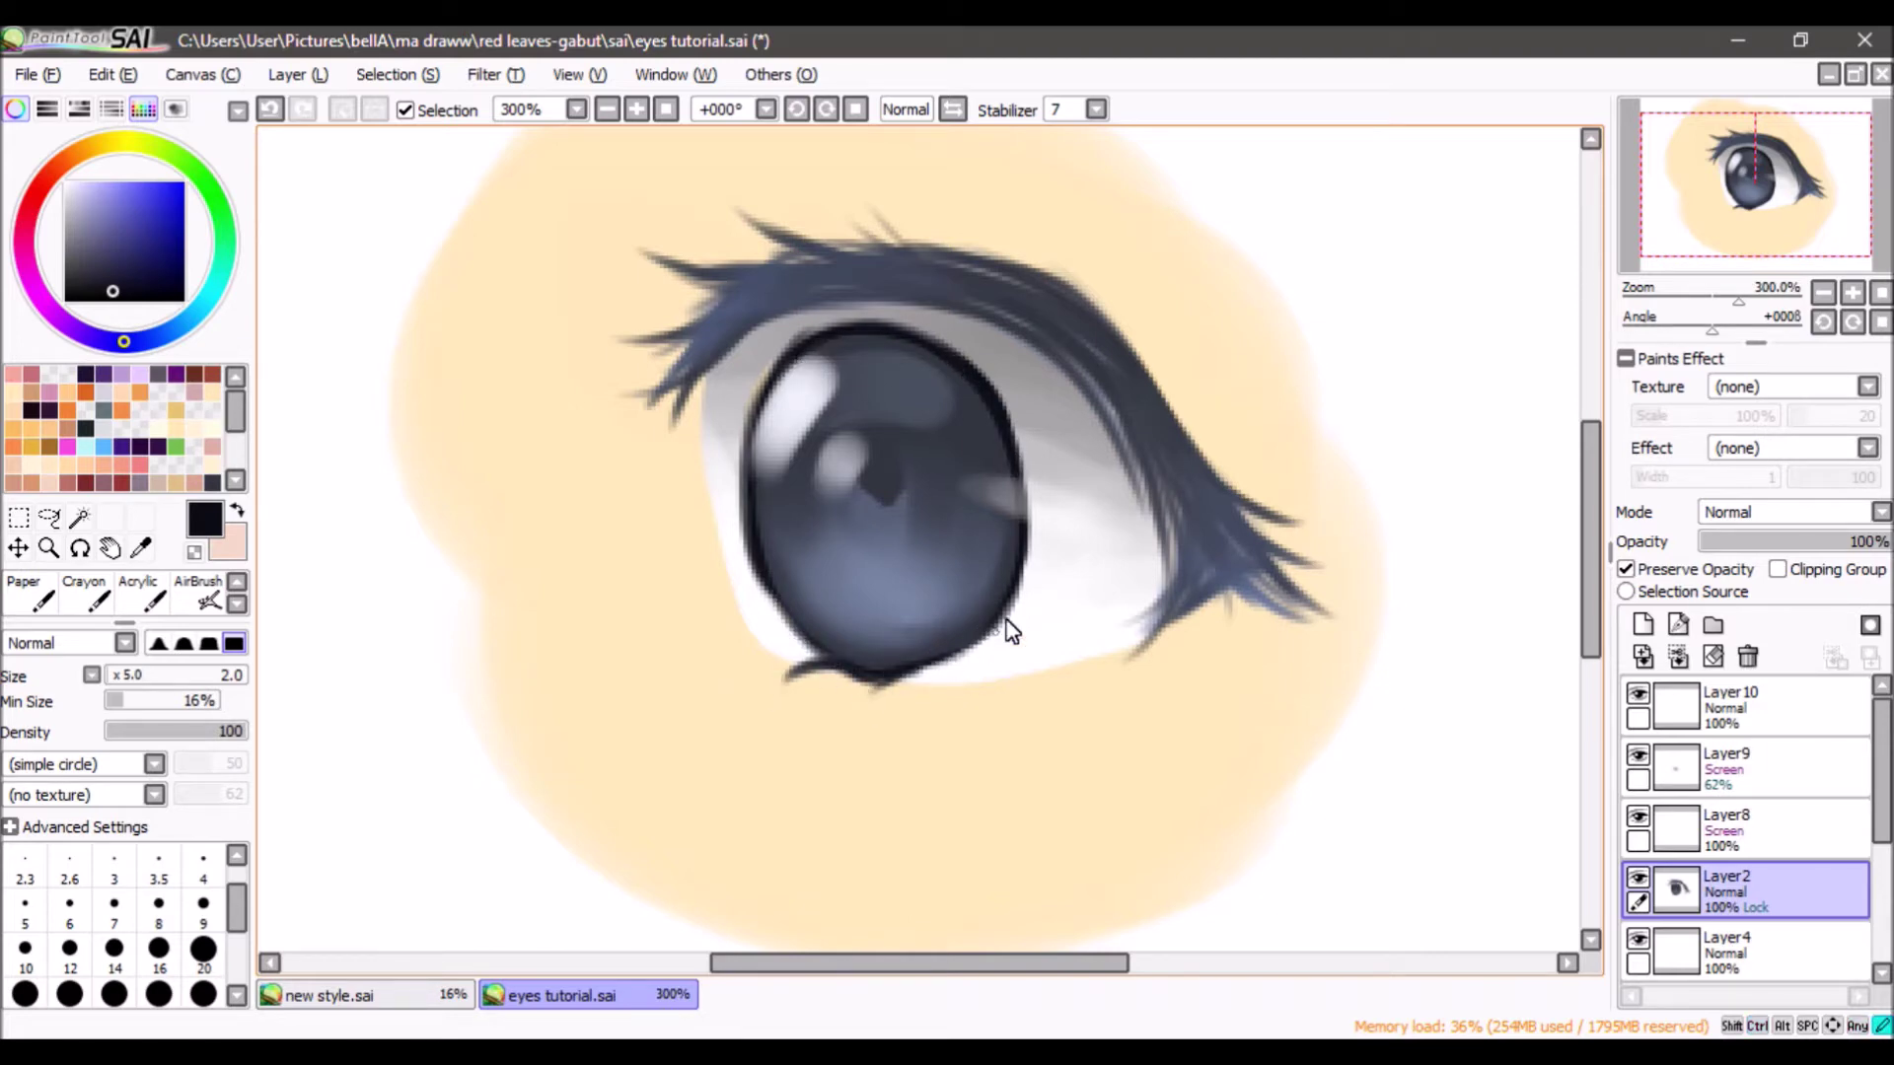
- Soften the new iris outline into the iris with the Blur brush at size 4
key("b")
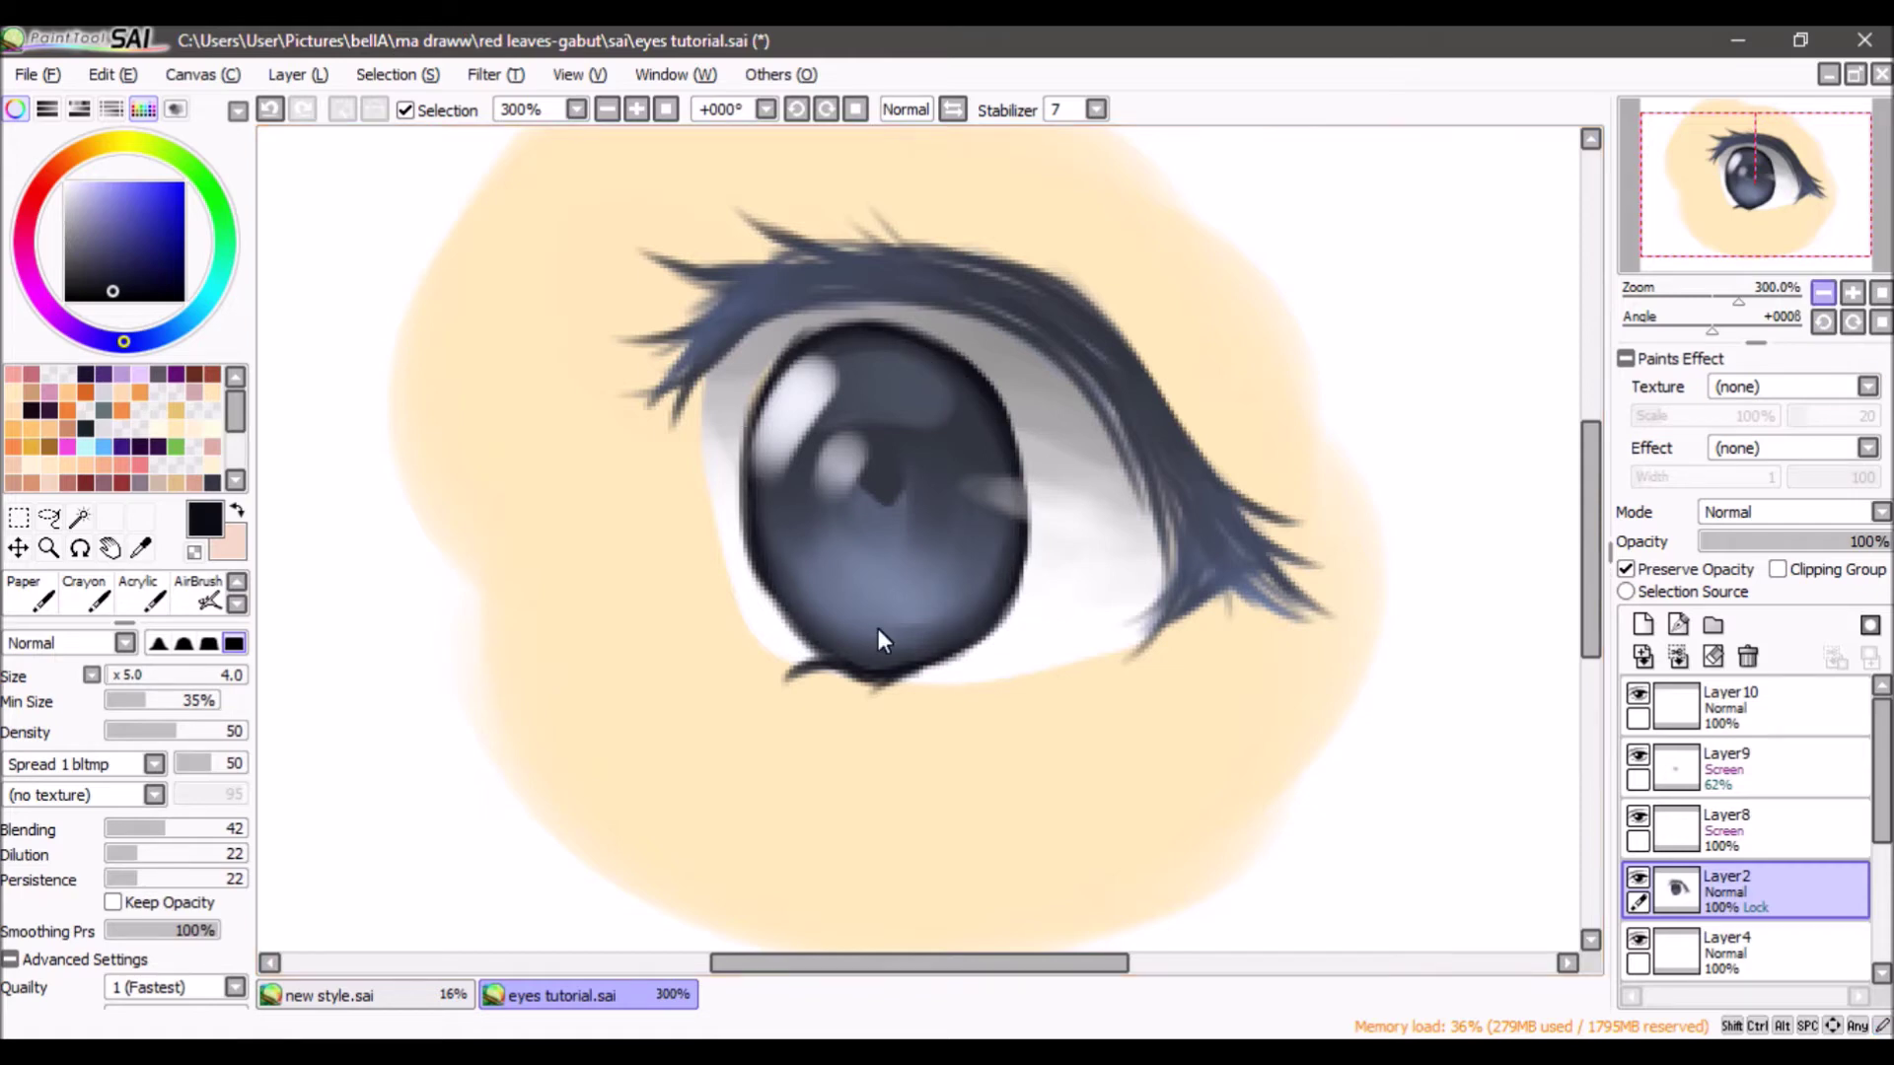
scroll(856, 582, "down", 2)
left_click(1822, 292)
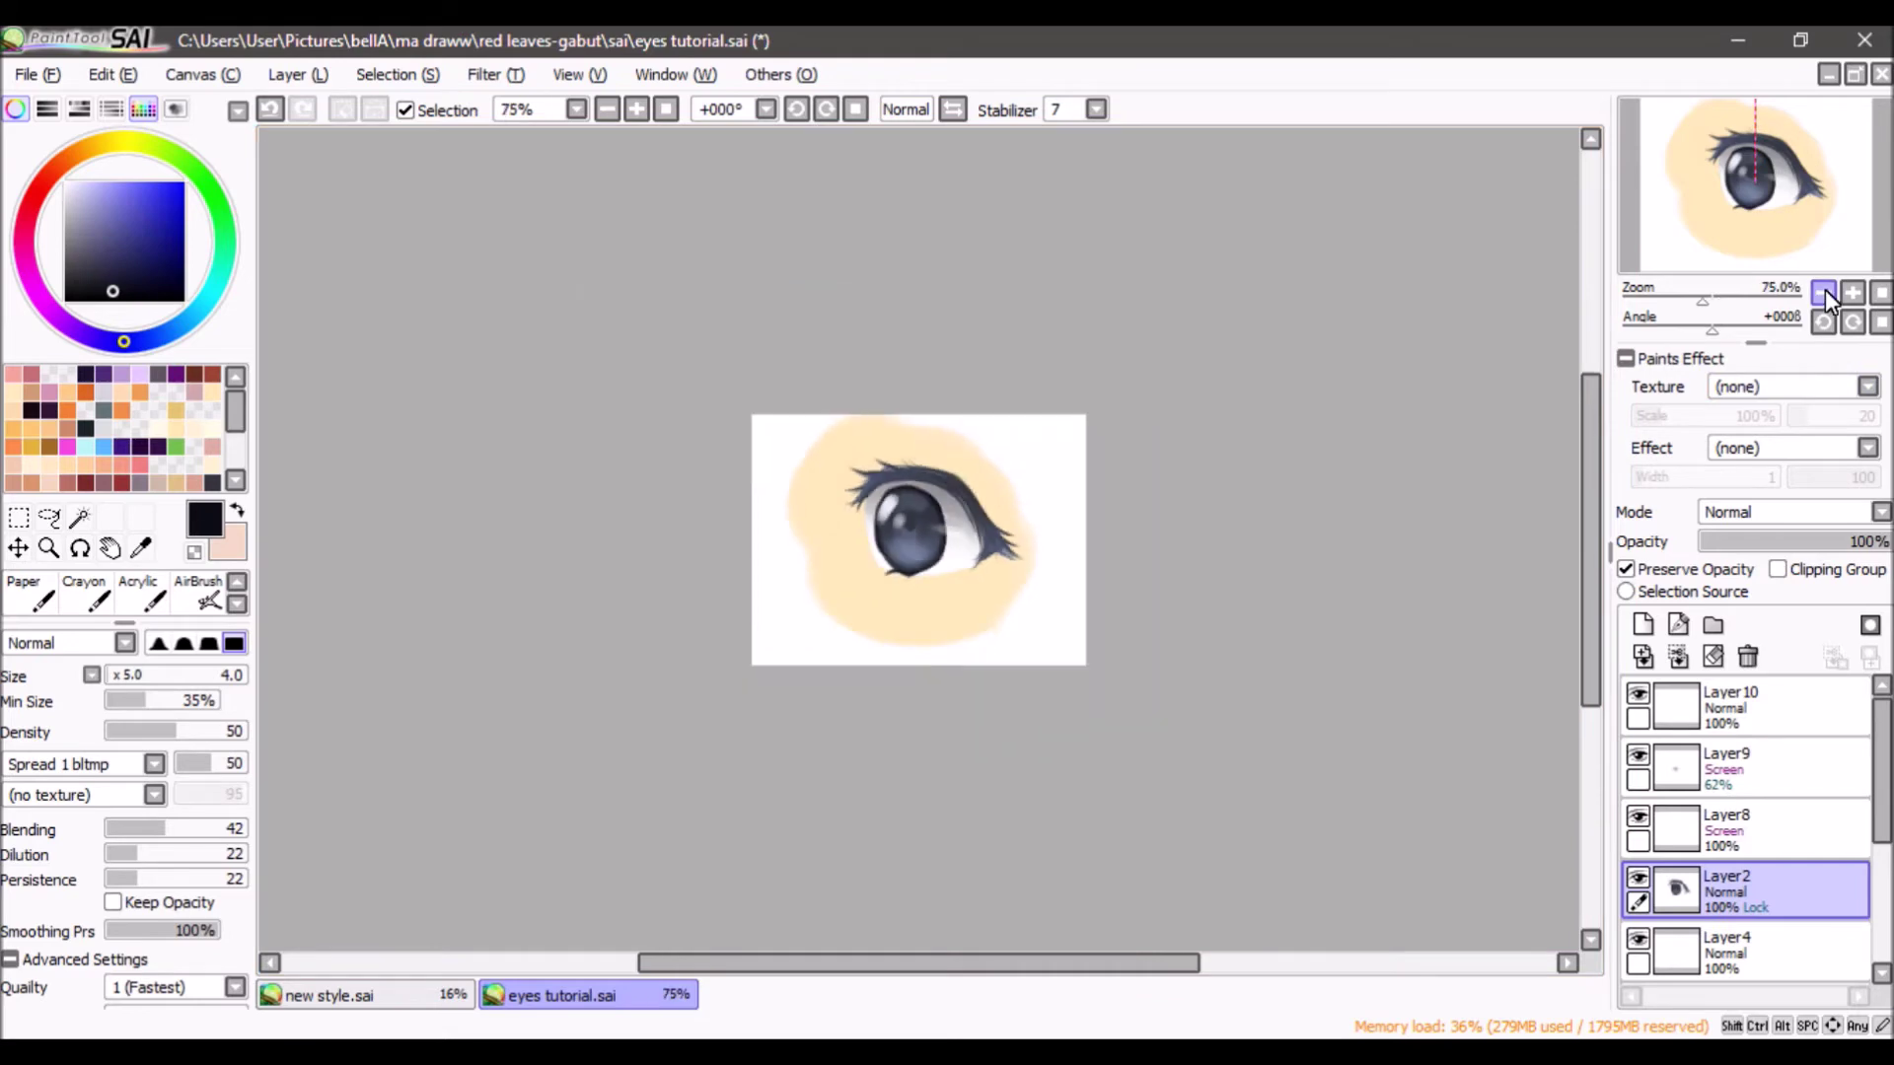
- Airbrush a small pale cyan spot on the lower inner iris and a tiny heart near its upper outer edge at size 6
left_click(1853, 292)
left_click(1854, 294)
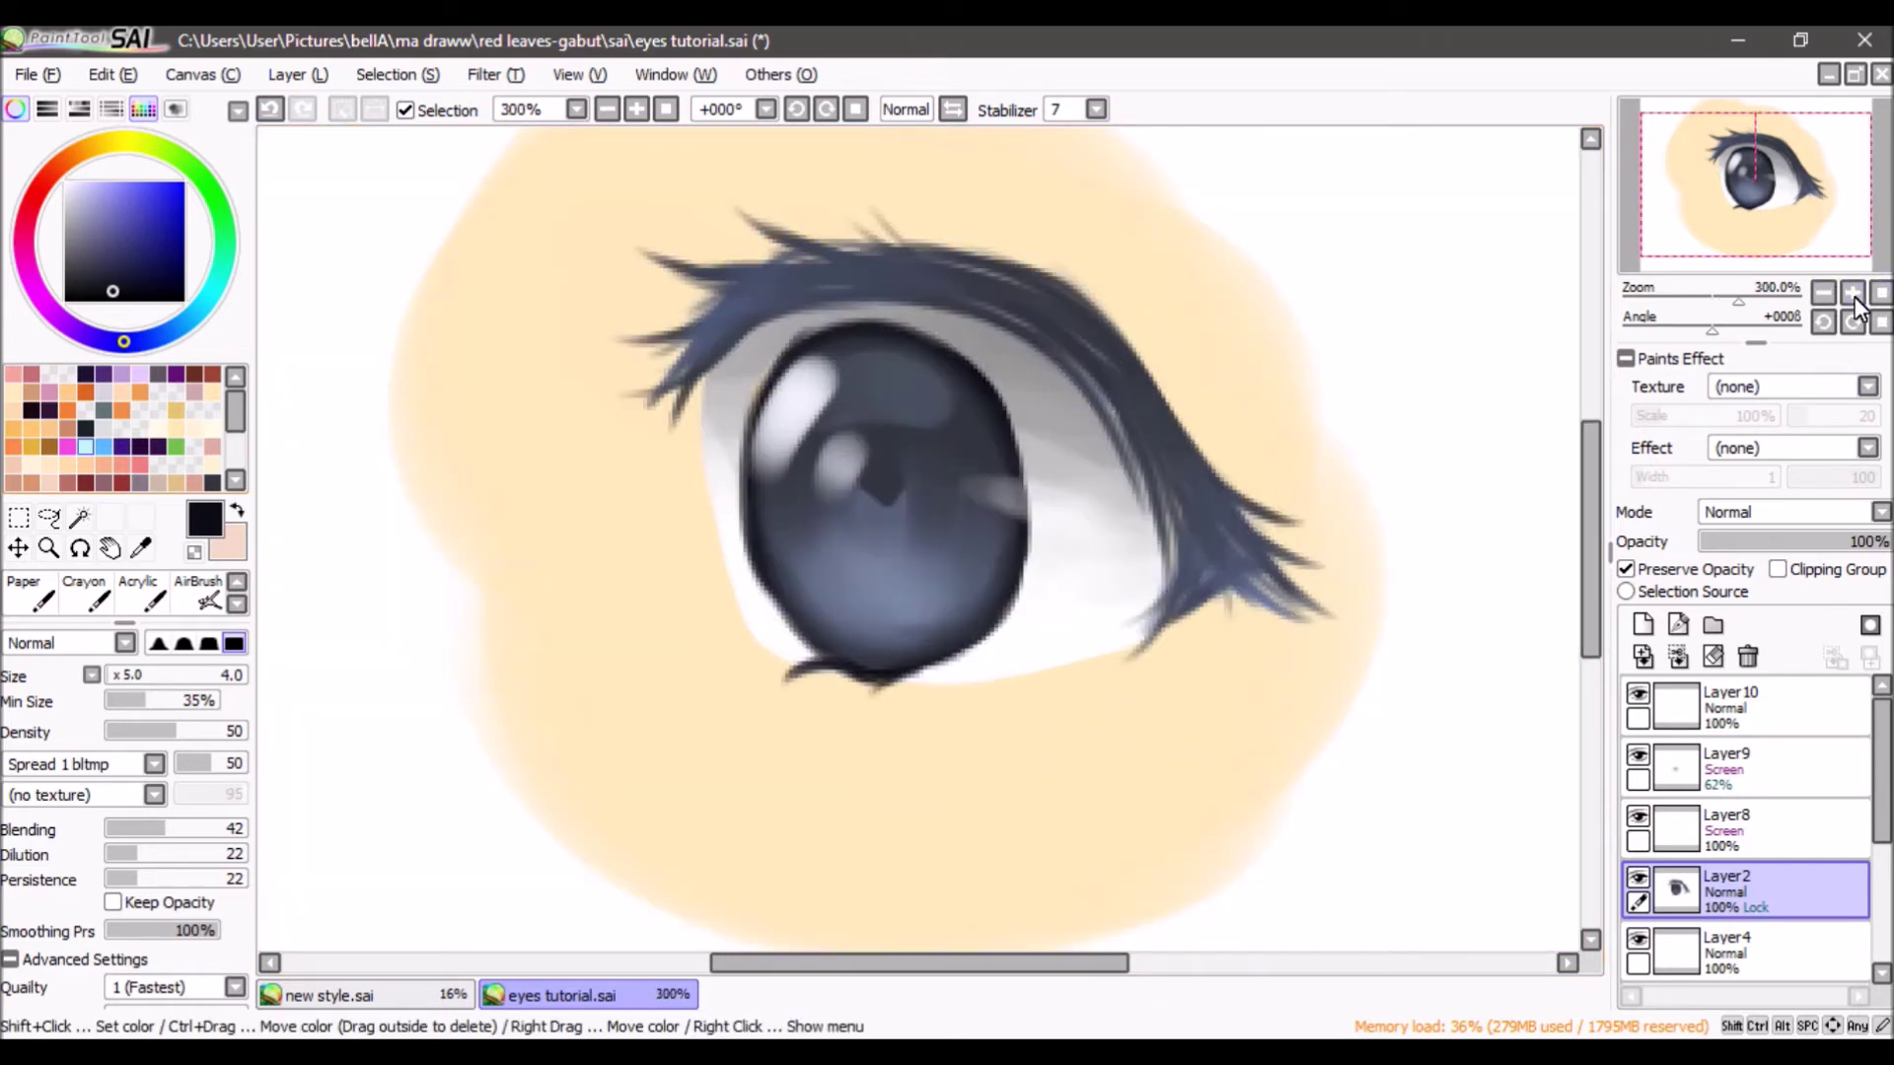
left_click(83, 446)
left_click(200, 595)
left_click_drag(961, 430, 962, 442)
key("ctrl+z")
left_click(205, 1003)
left_click(188, 736)
left_click_drag(188, 735, 176, 736)
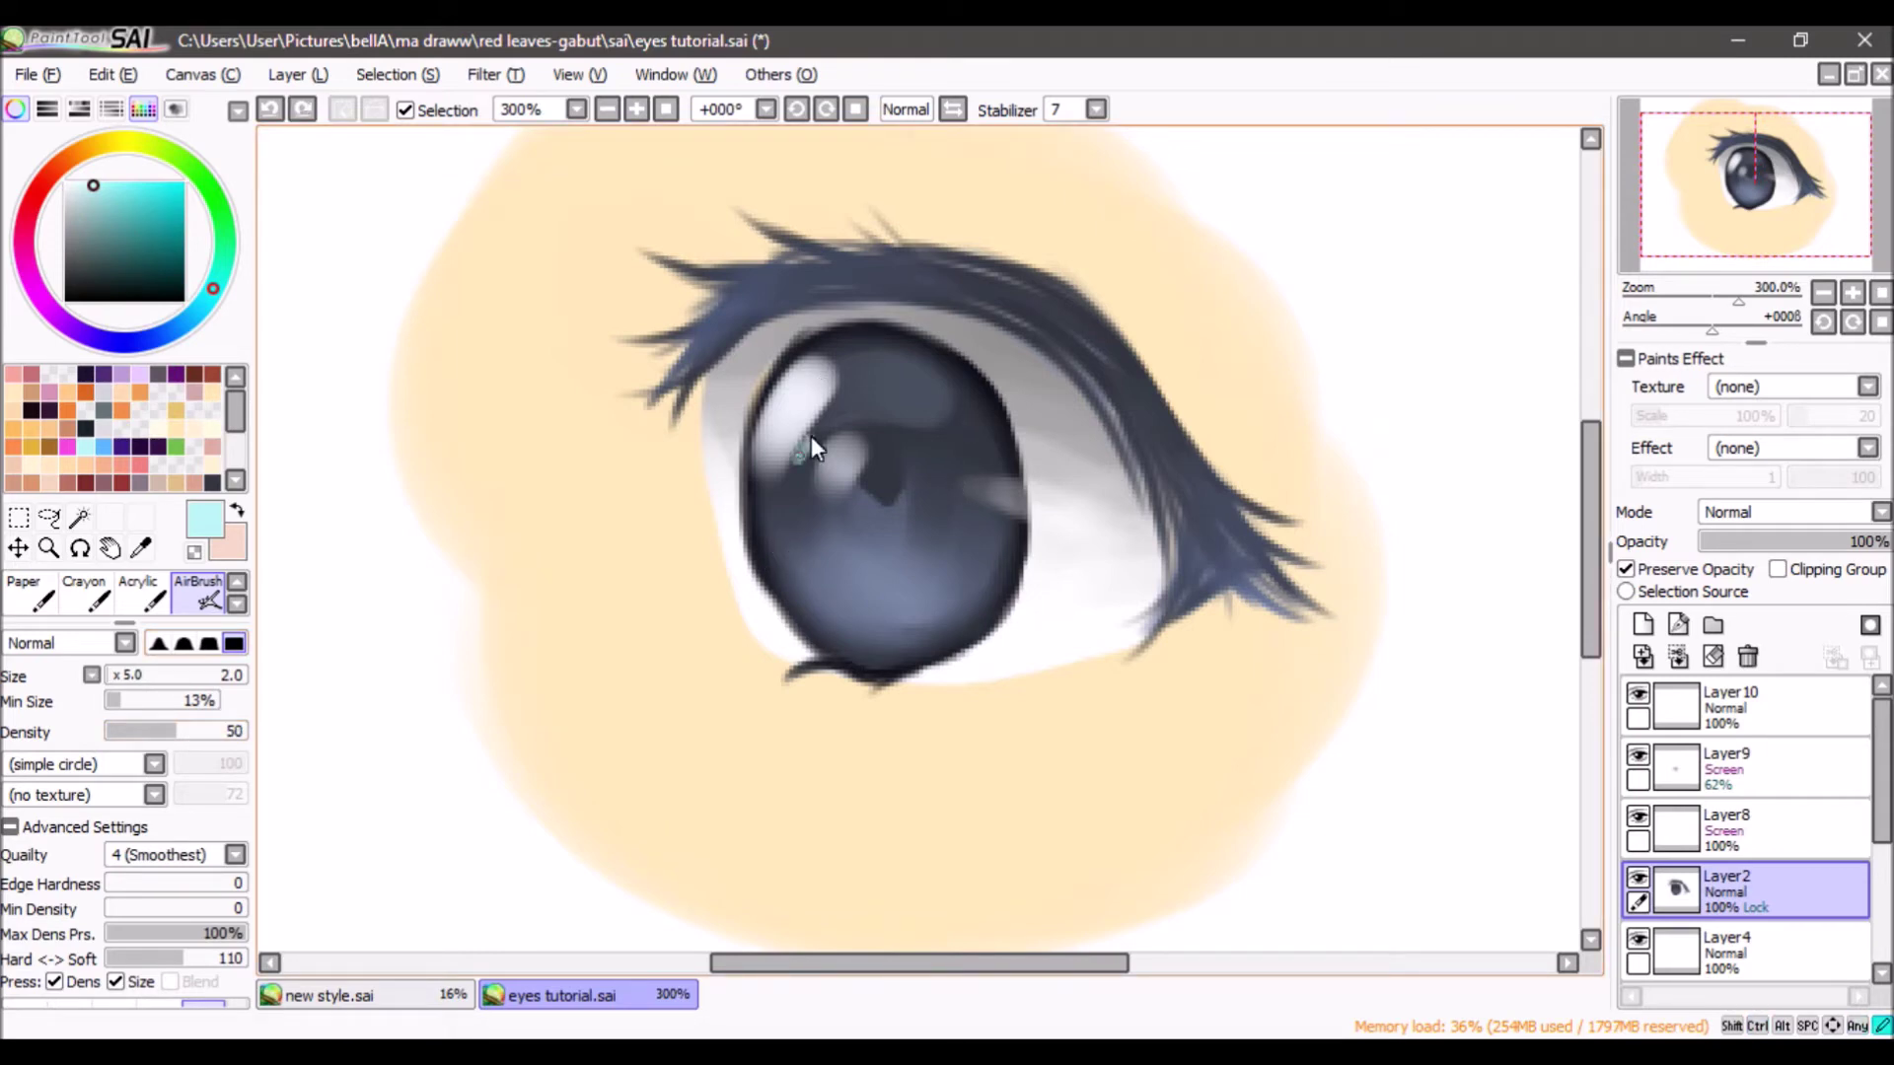
left_click_drag(874, 503, 900, 524)
left_click_drag(792, 570, 803, 594)
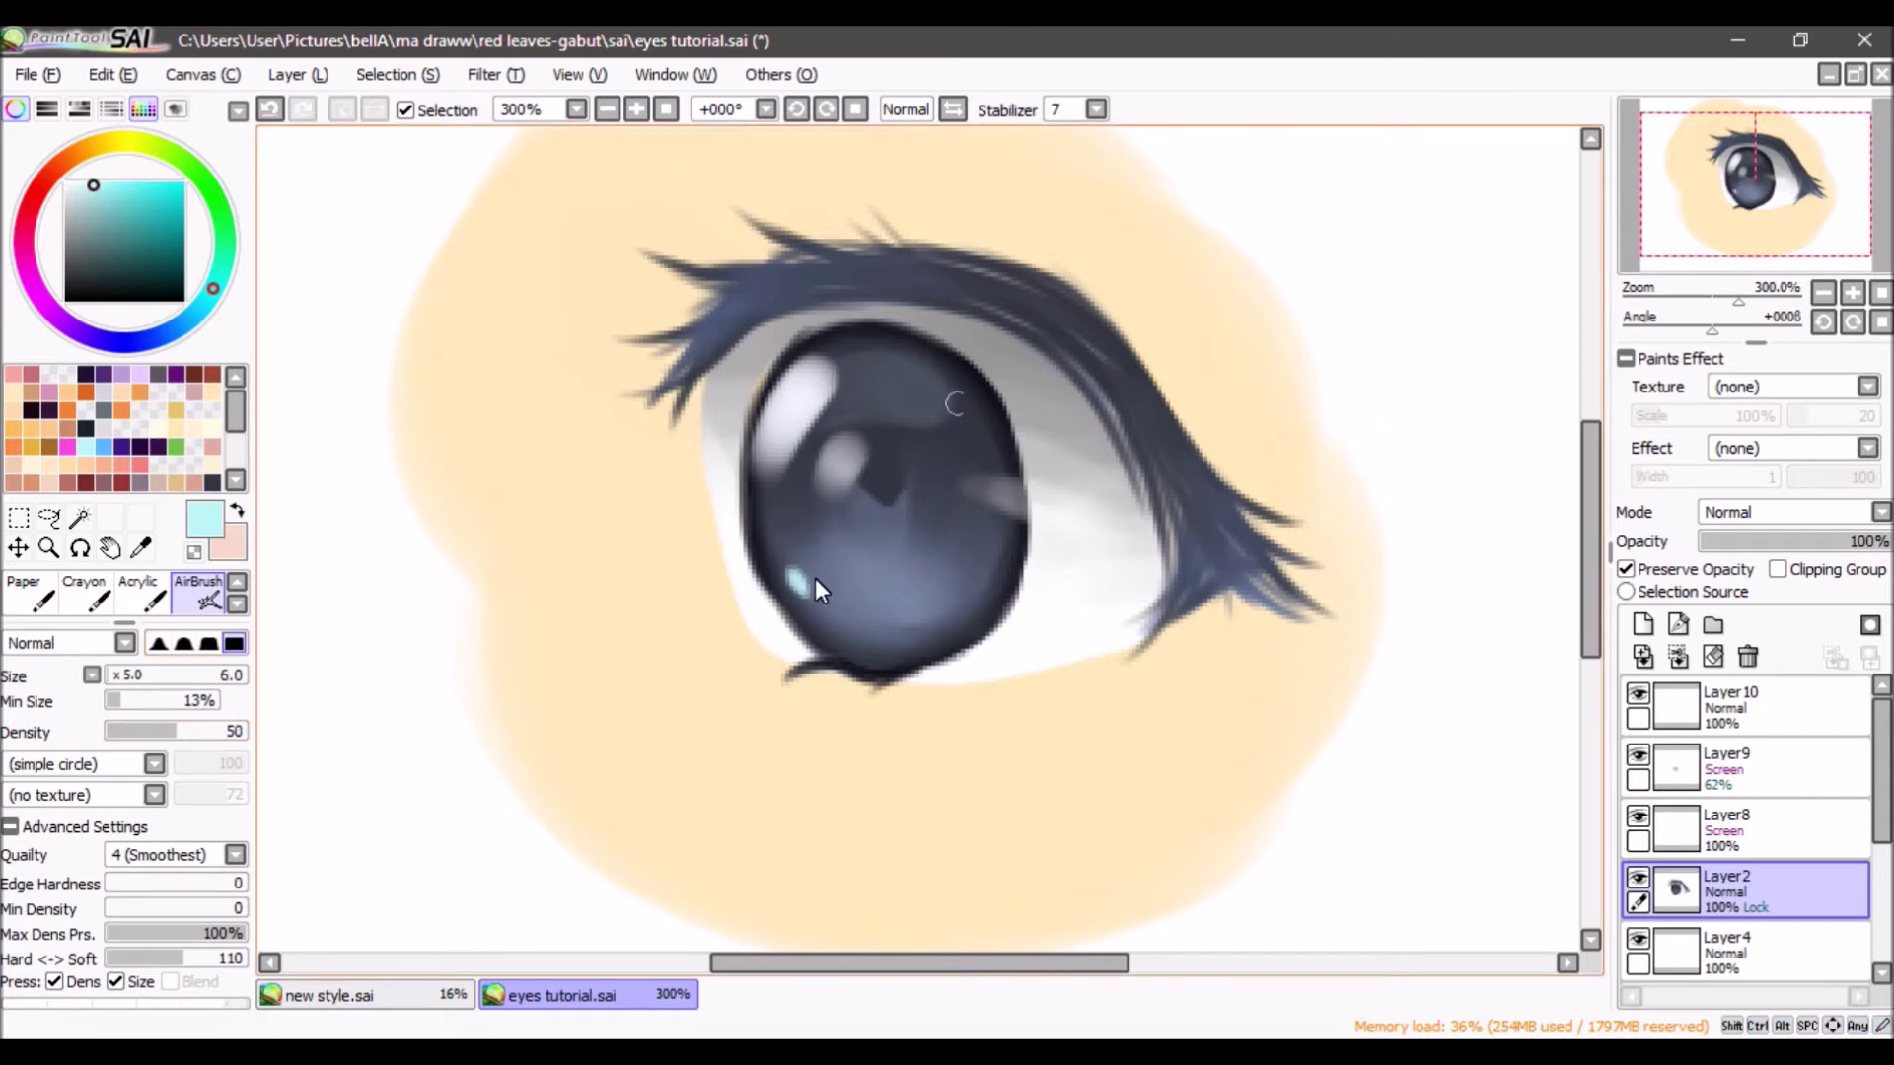
left_click_drag(933, 388, 954, 414)
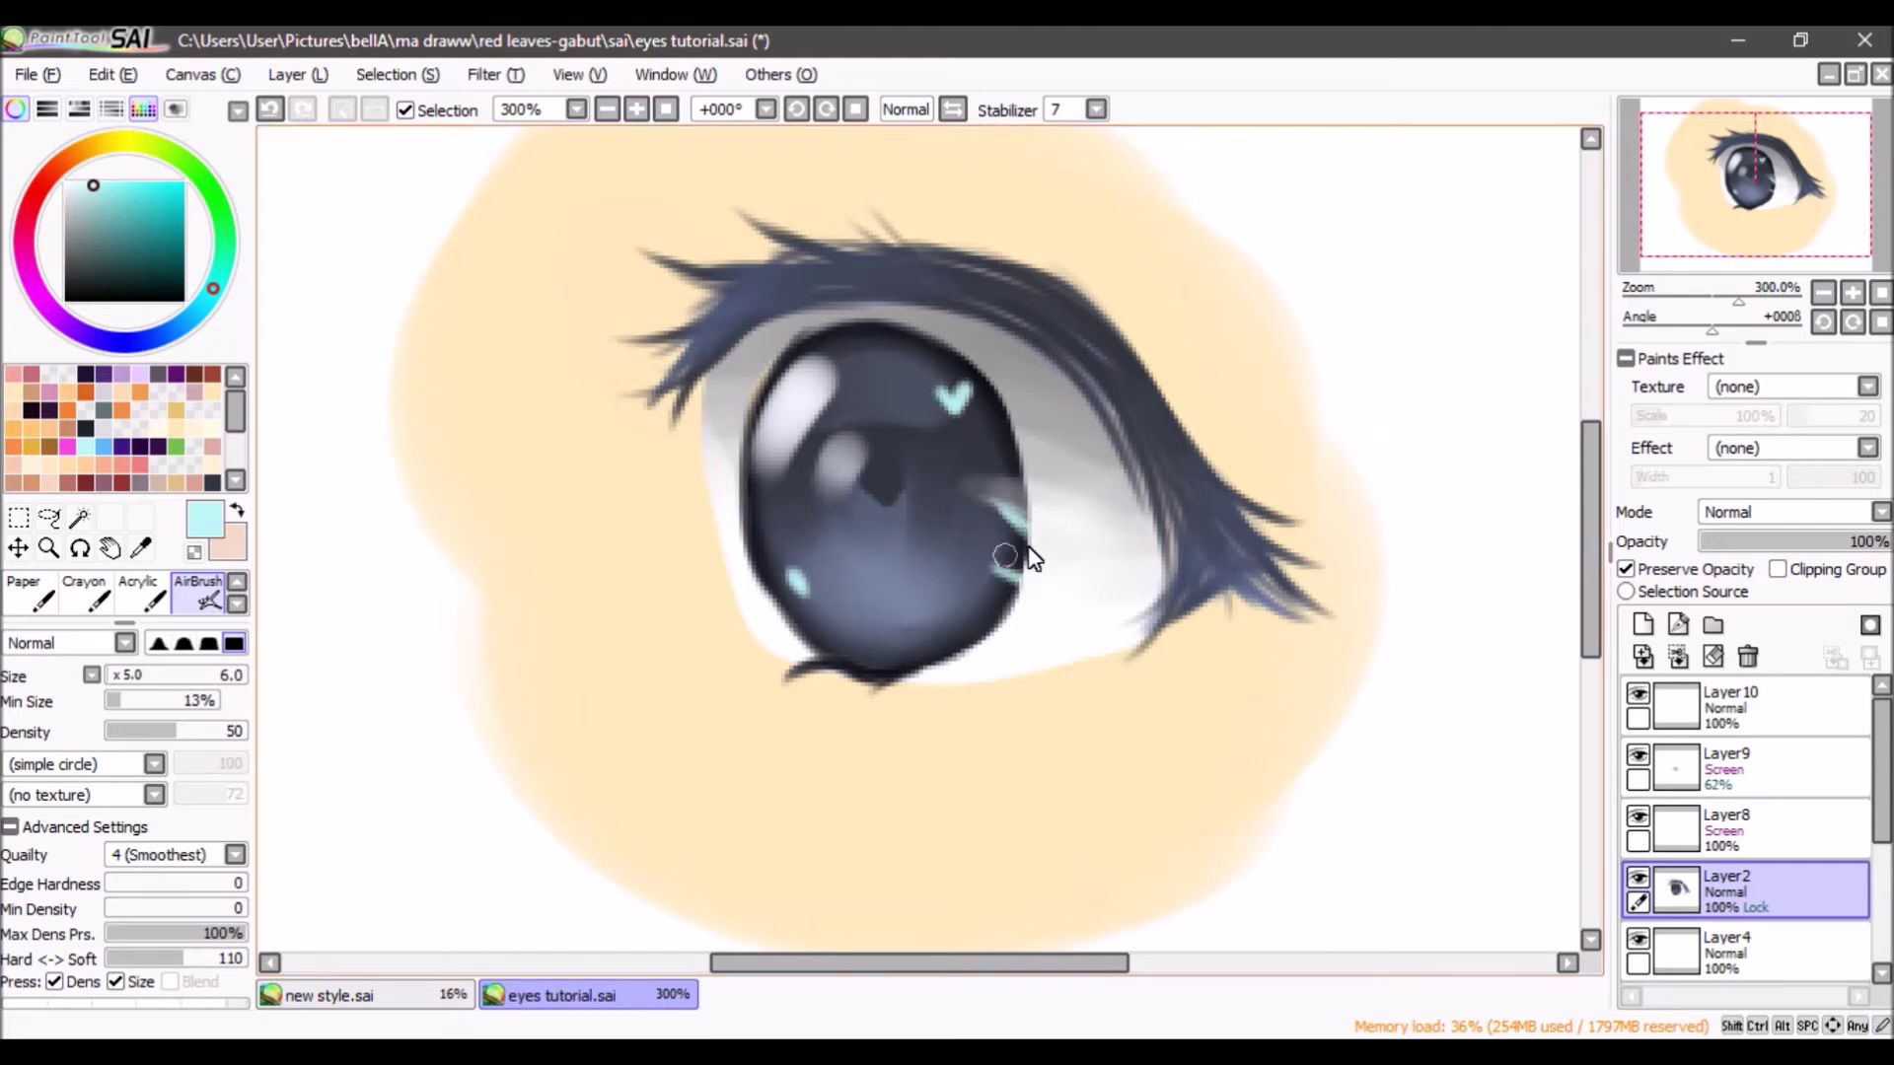
- Undo the pale cyan glints painted along the outer edge of the iris
key("b")
left_click(1823, 293)
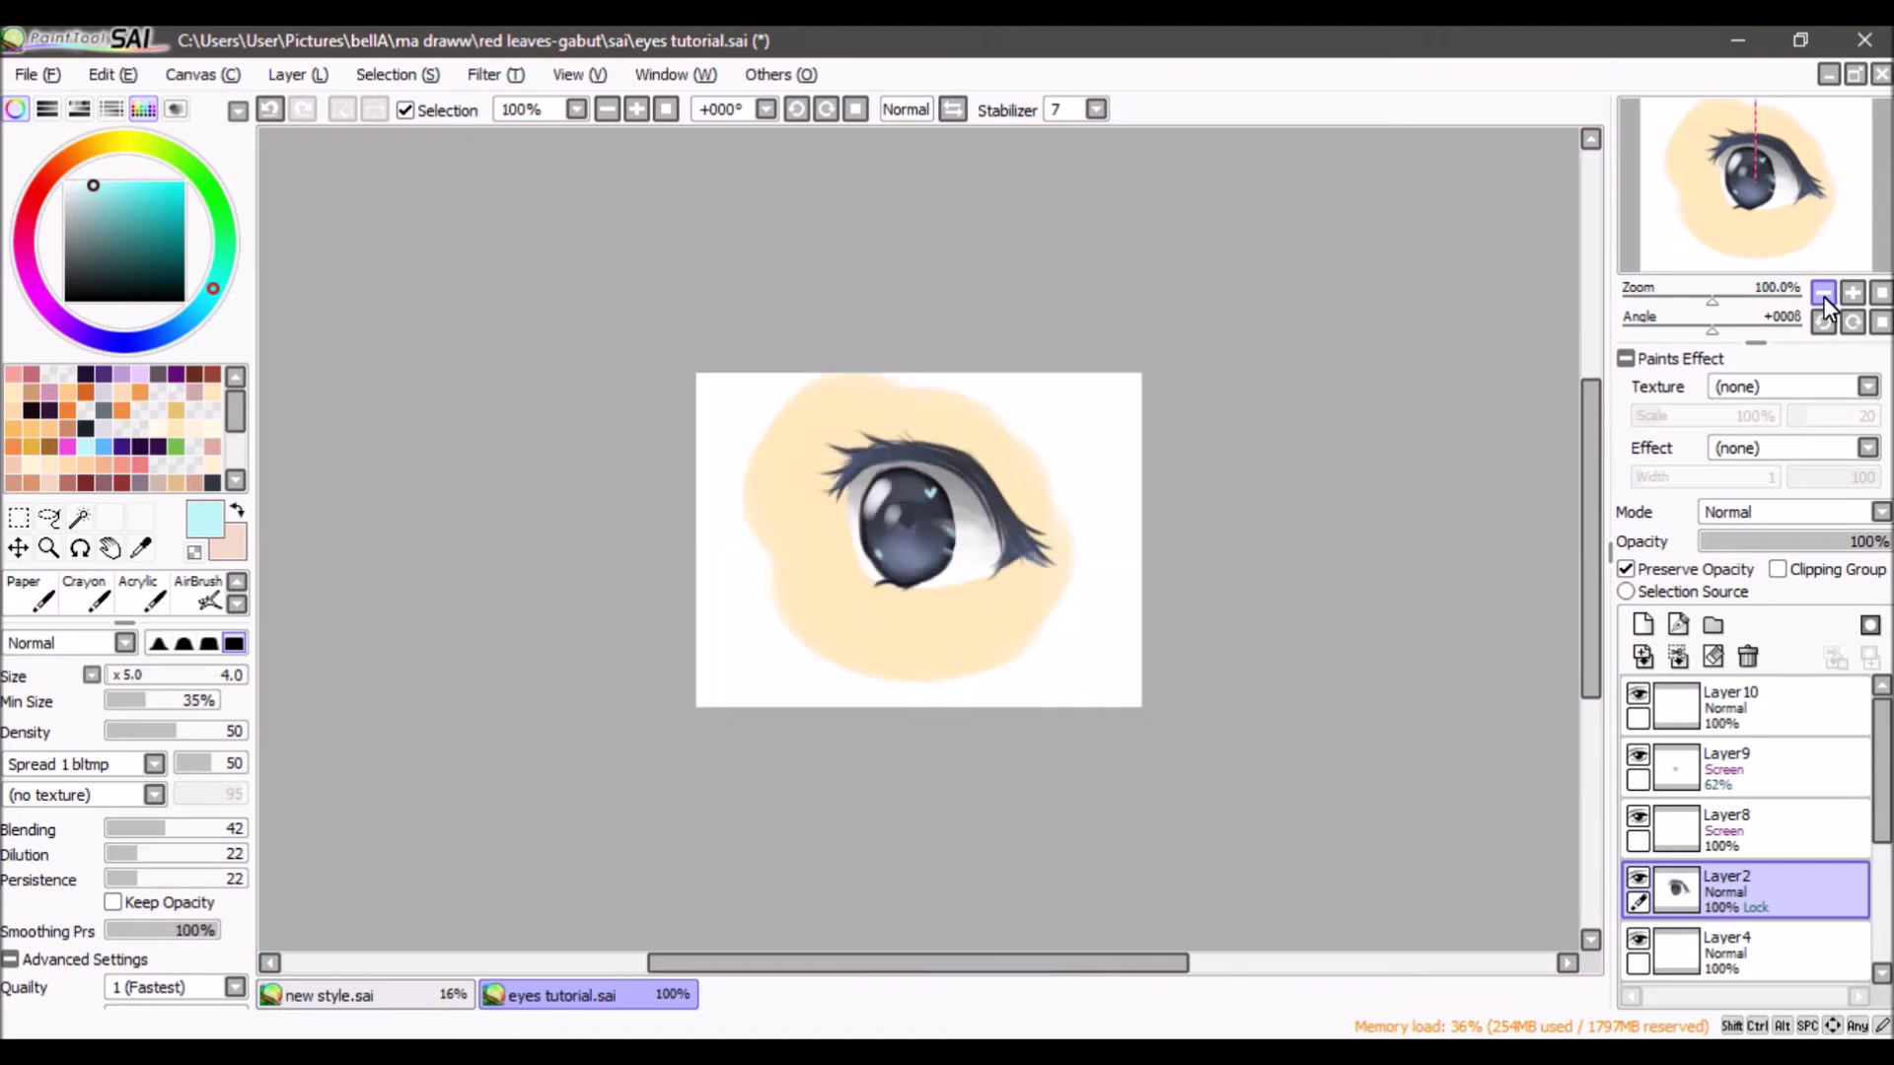
left_click(1852, 295)
left_click(1851, 295)
left_click(1851, 295)
key("ctrl+z")
key("ctrl+z")
key("ctrl+z")
key("ctrl+z")
key("ctrl+z")
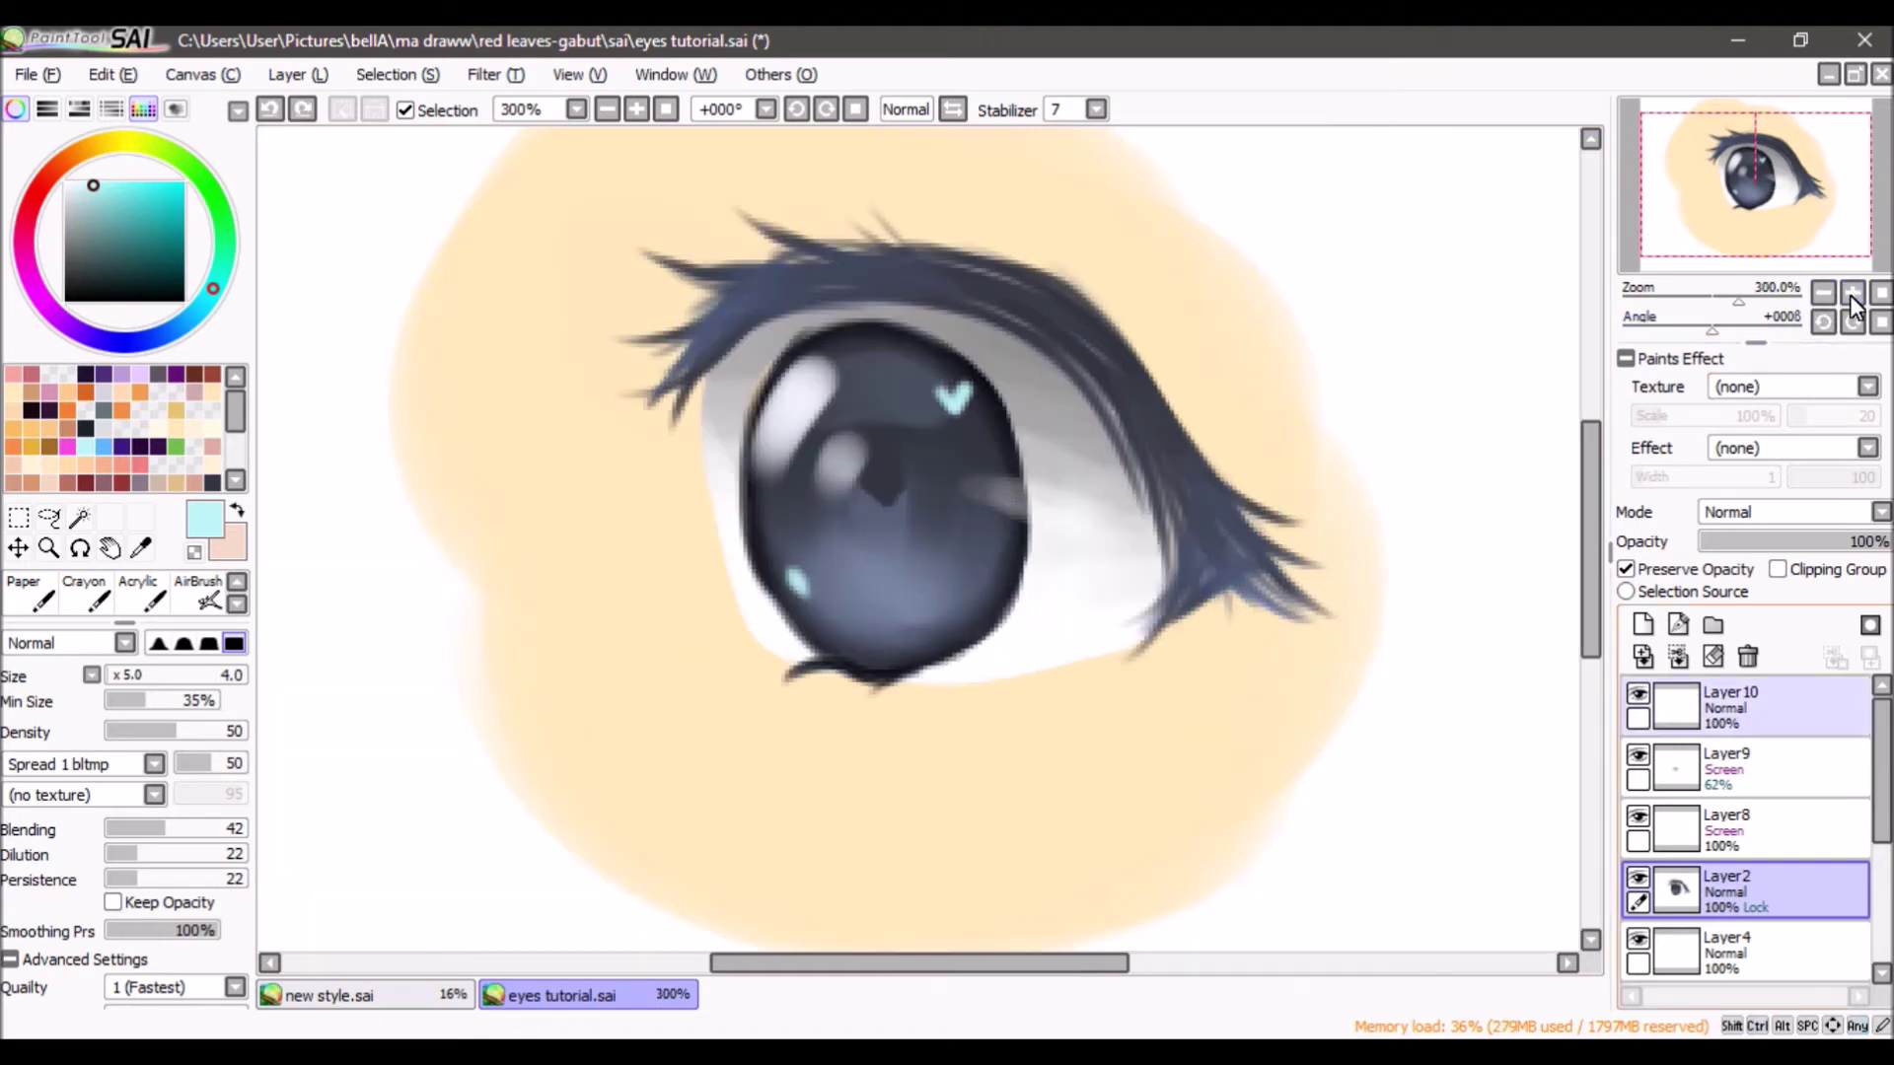
- On Layer9, brighten the streak at the iris's outer edge with pale cyan and airbrush a dab on the lower inner iris
left_click(1751, 769)
left_click_drag(1002, 521, 1016, 537)
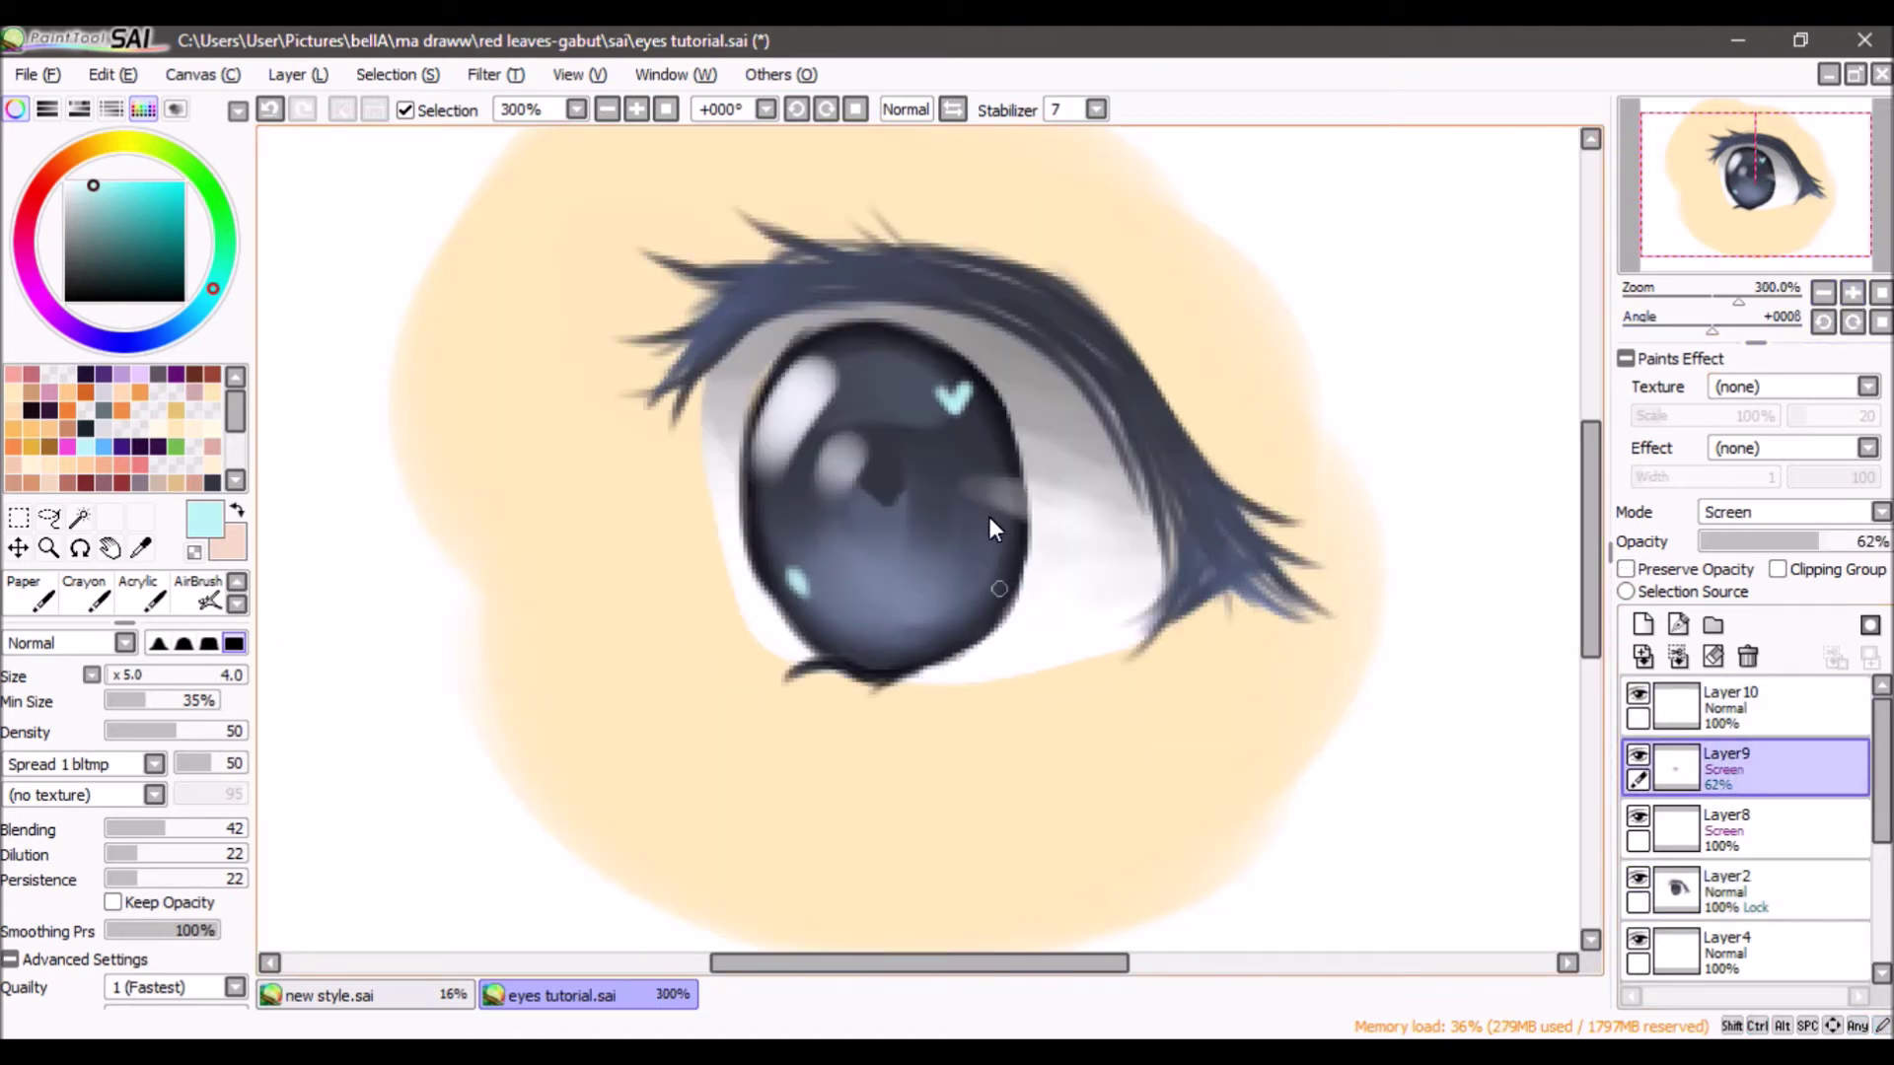
key("v")
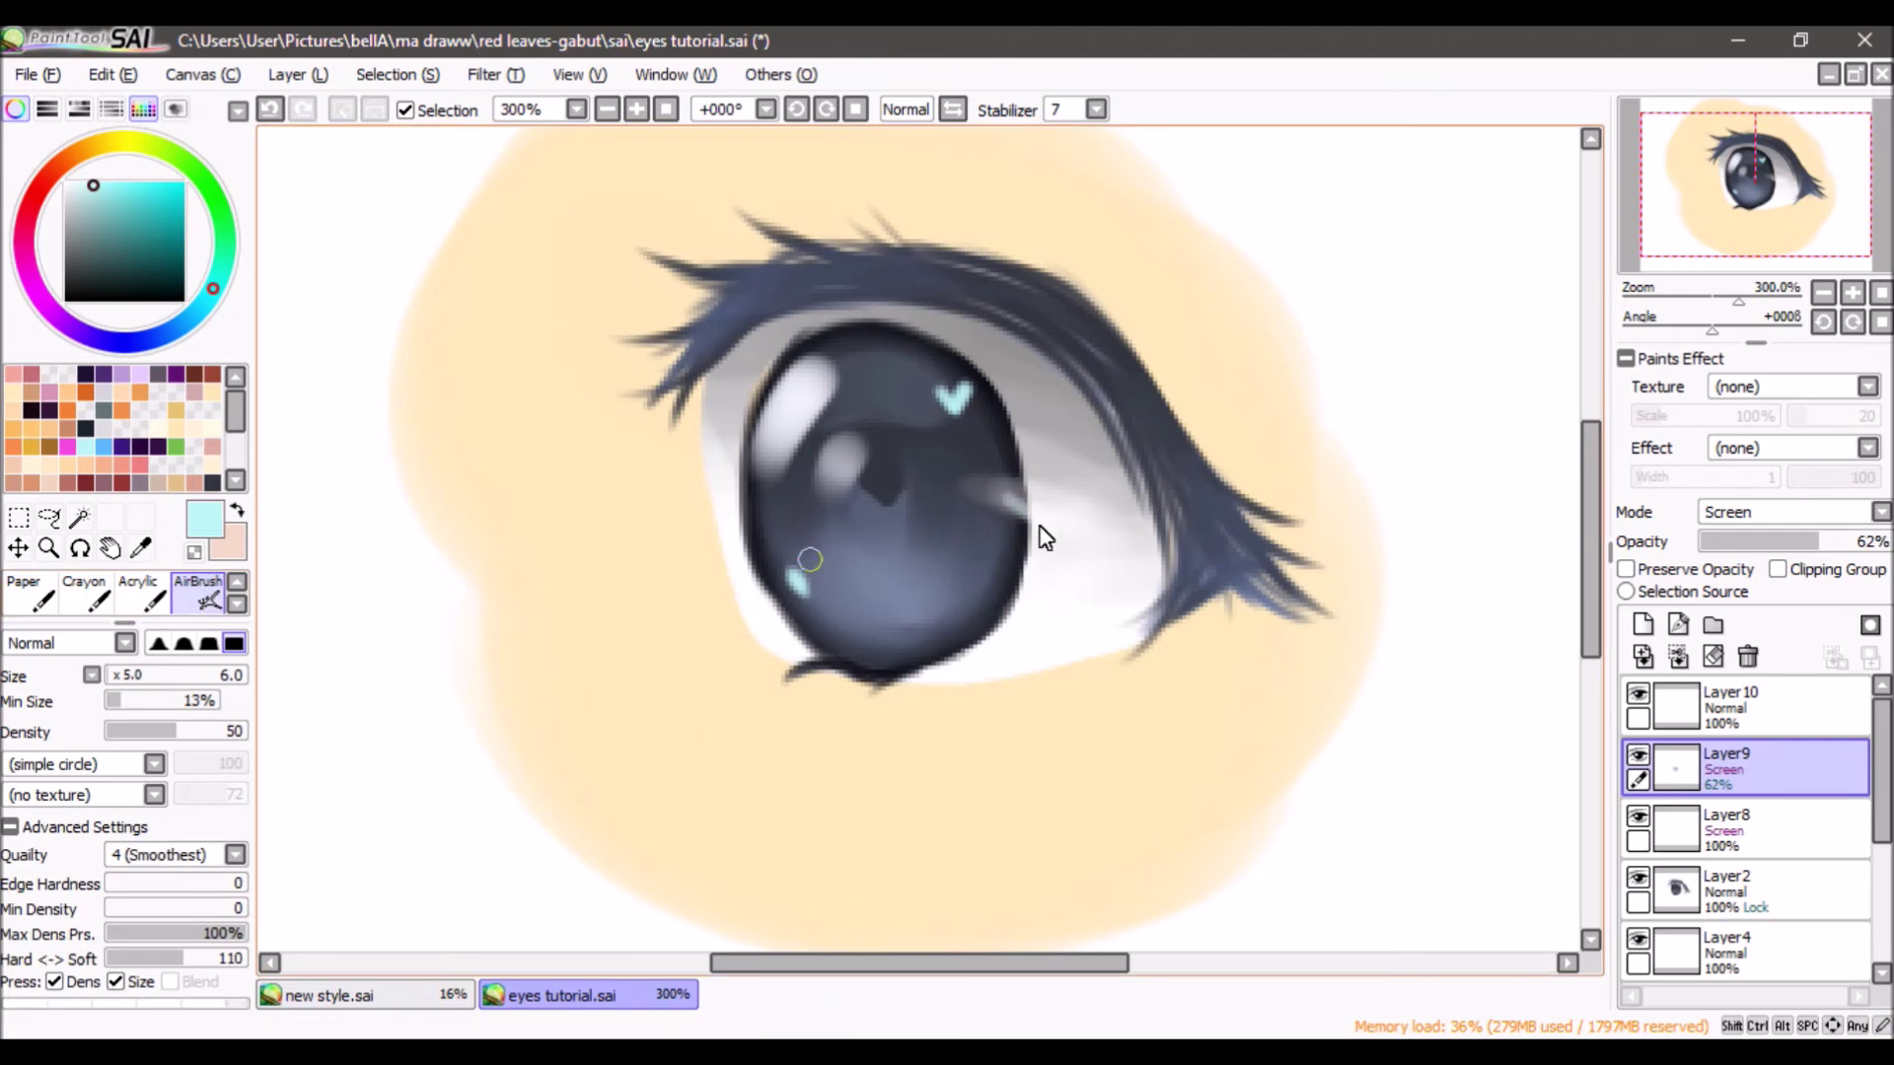
left_click(817, 566)
left_click(1823, 293)
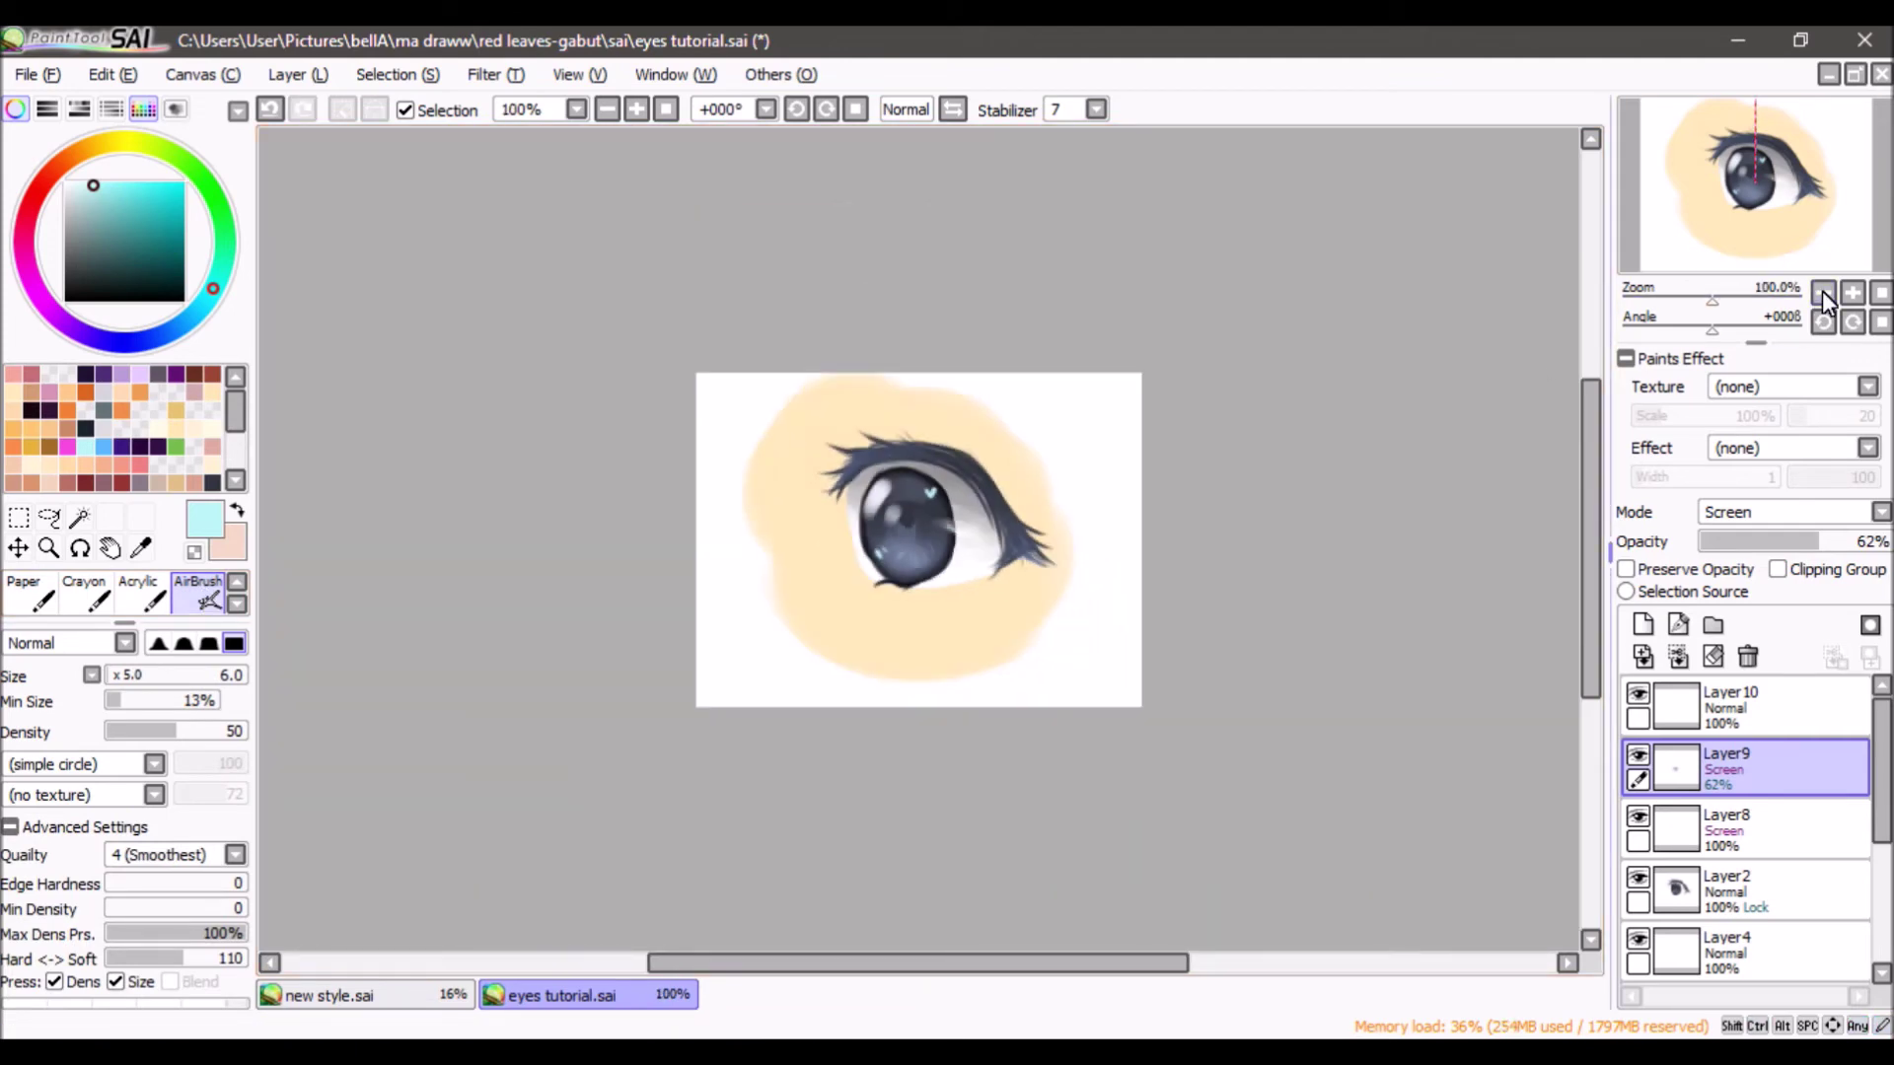
- Lower the opacity of the Screen layer Layer8 to about 73%
left_click(1736, 707)
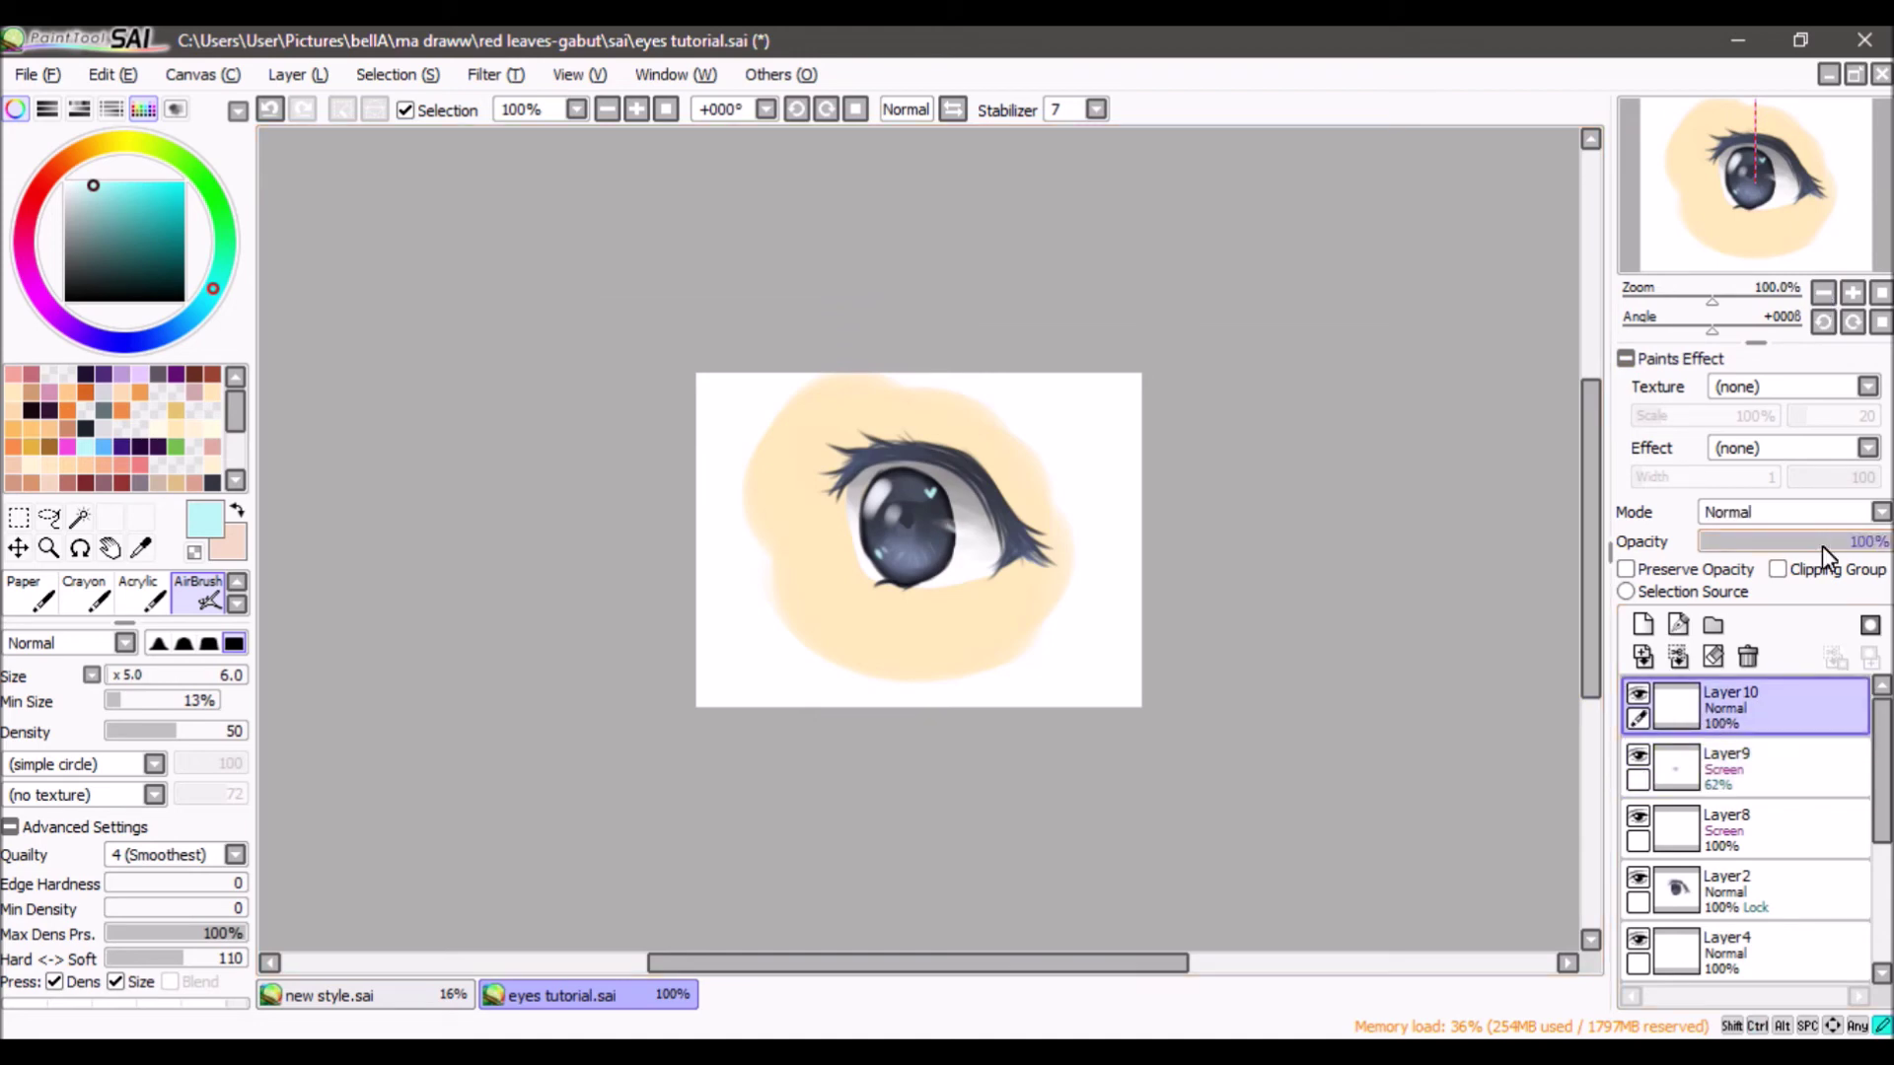
left_click(1677, 825)
left_click_drag(1865, 542, 1844, 550)
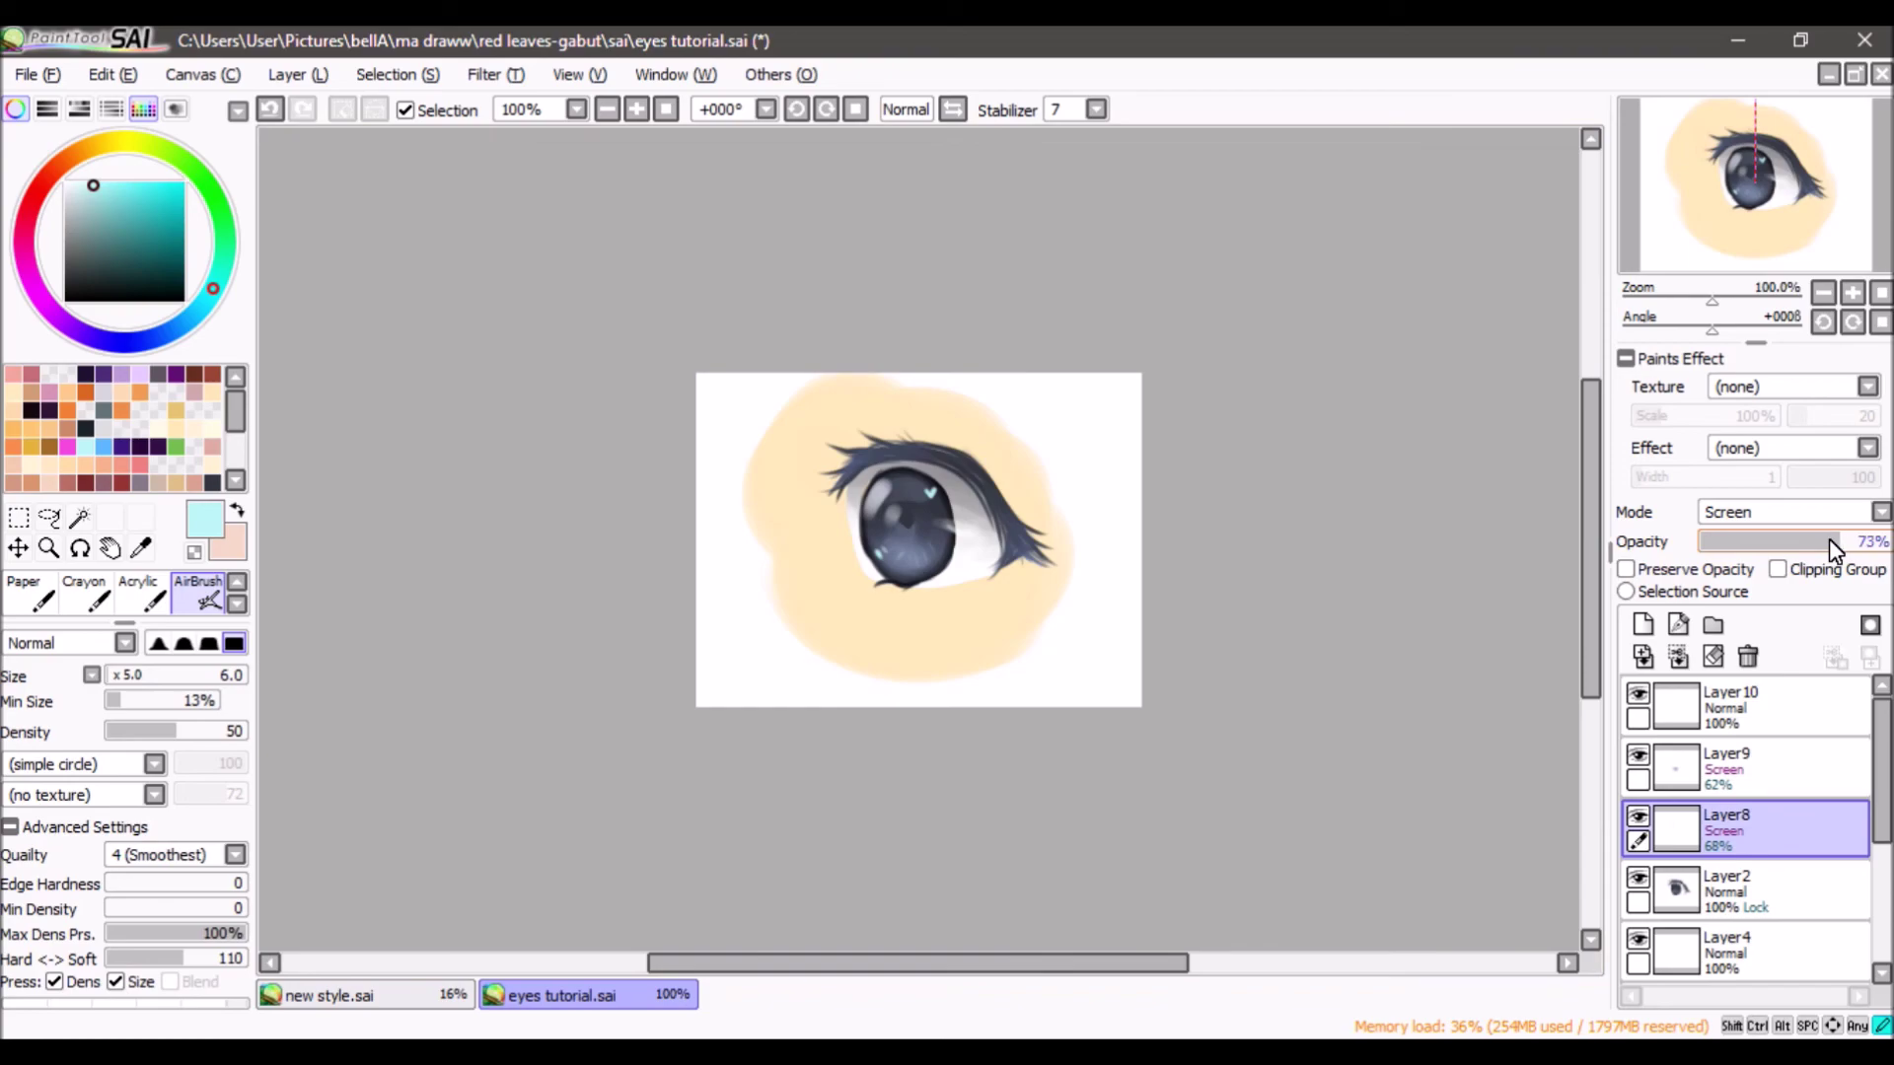